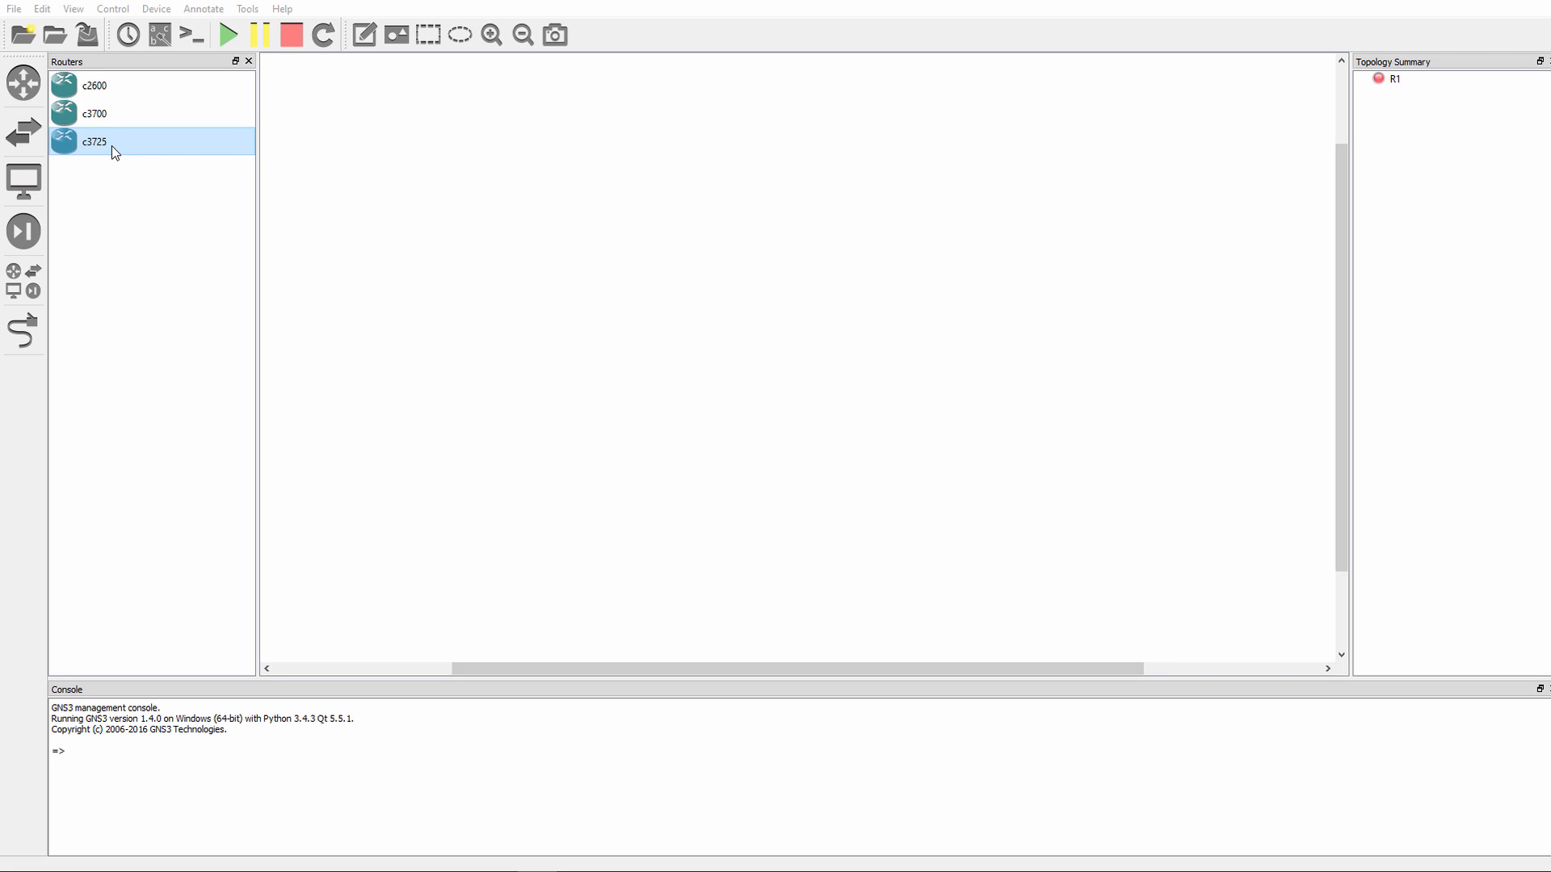
- Add a c3725 router to the workspace and start all devices in the topology
drag(94, 151, 603, 218)
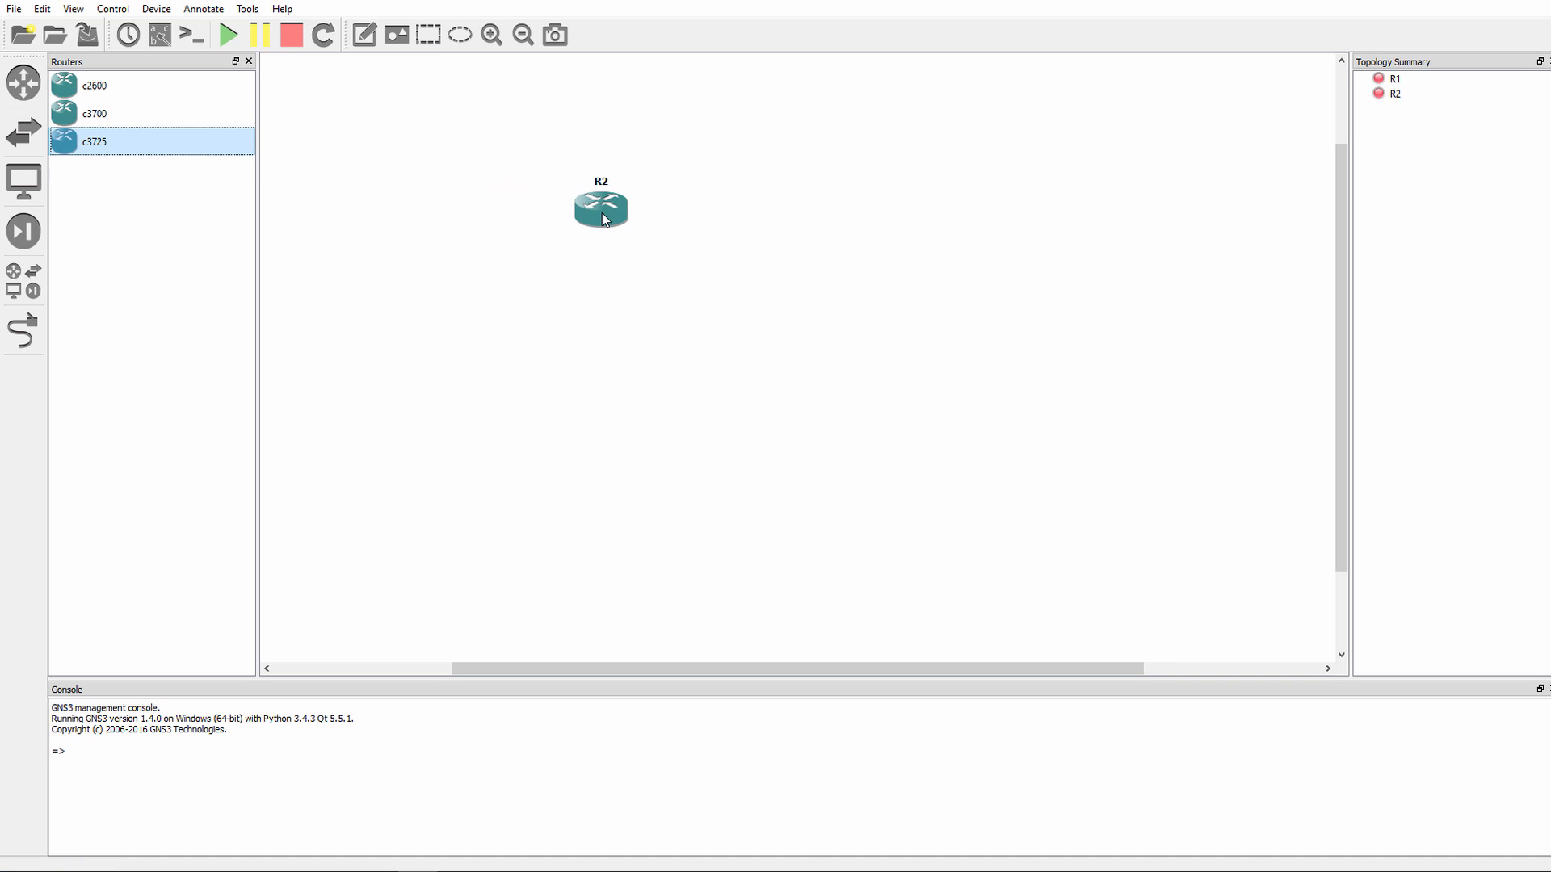
click(229, 34)
- Open the console of router R2 and bring up its privileged command prompt
mouse_move(607, 207)
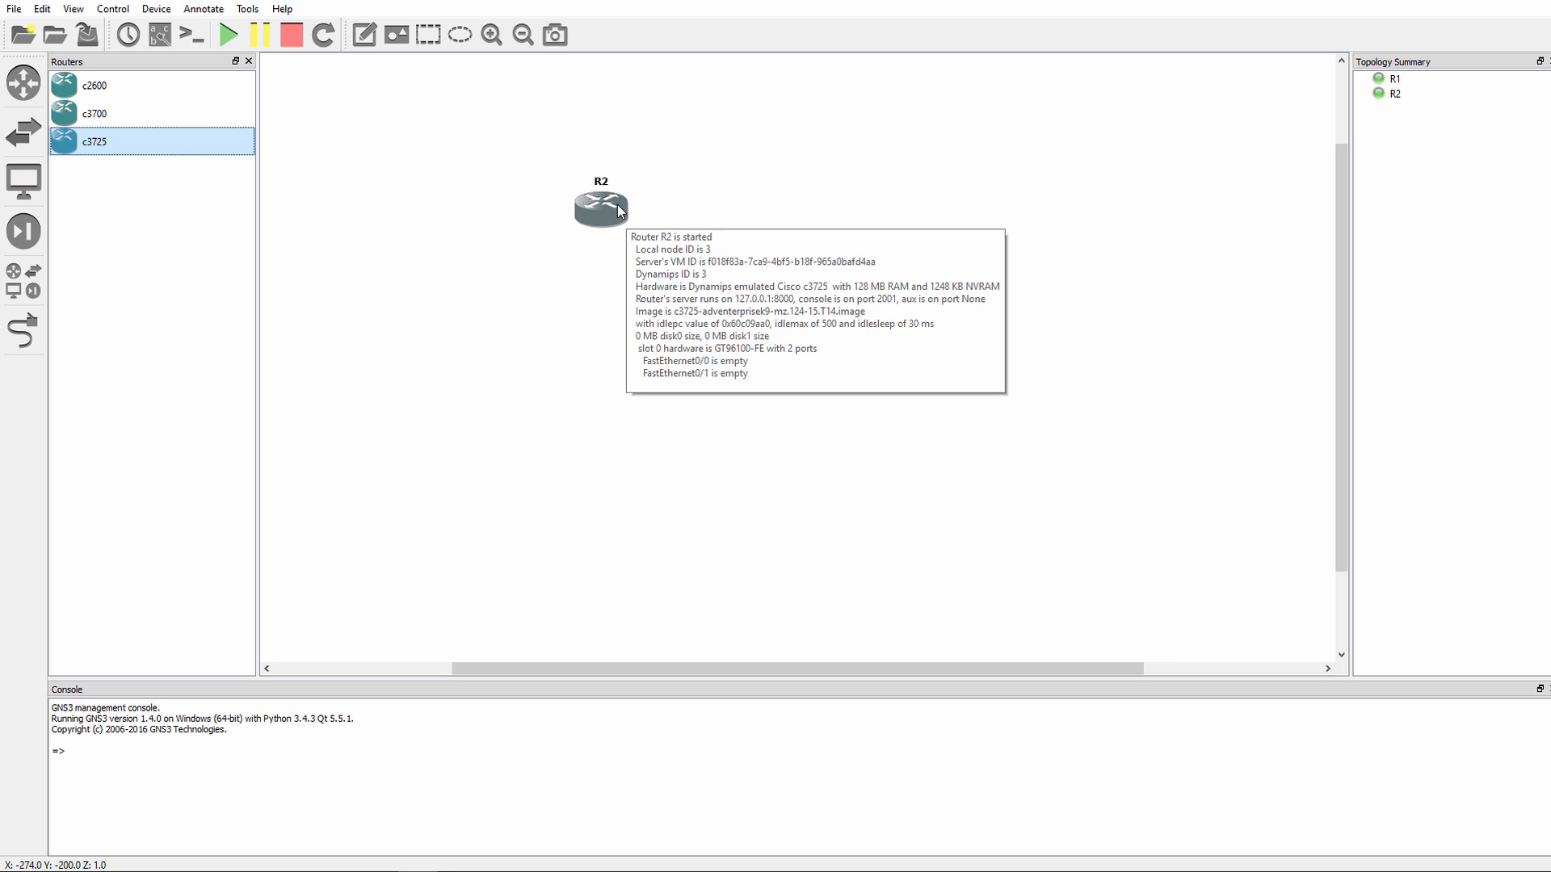
right_click(603, 206)
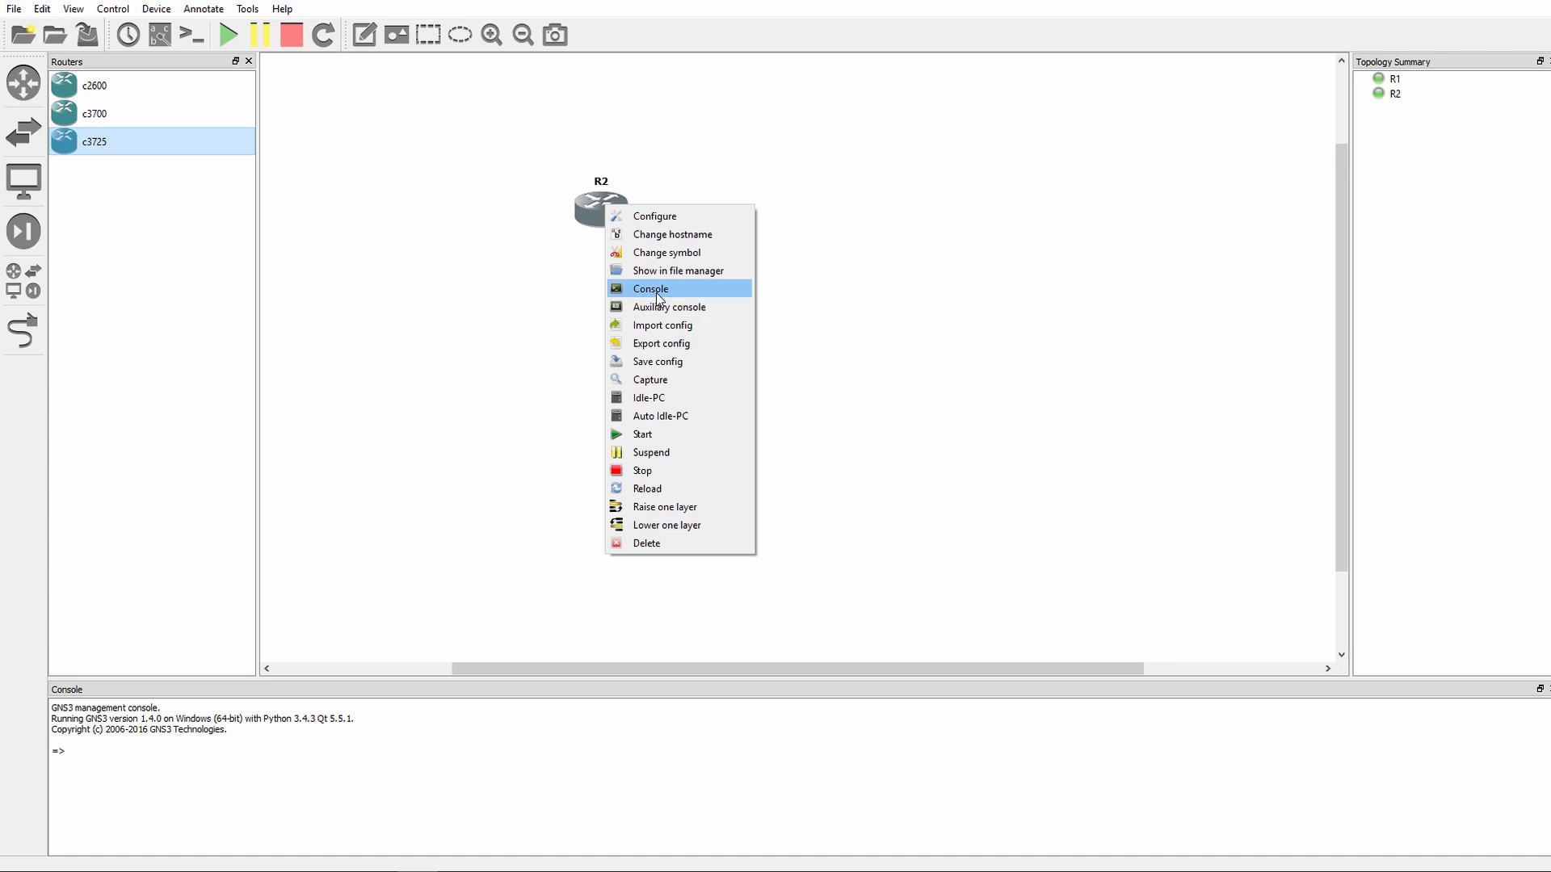
click(654, 290)
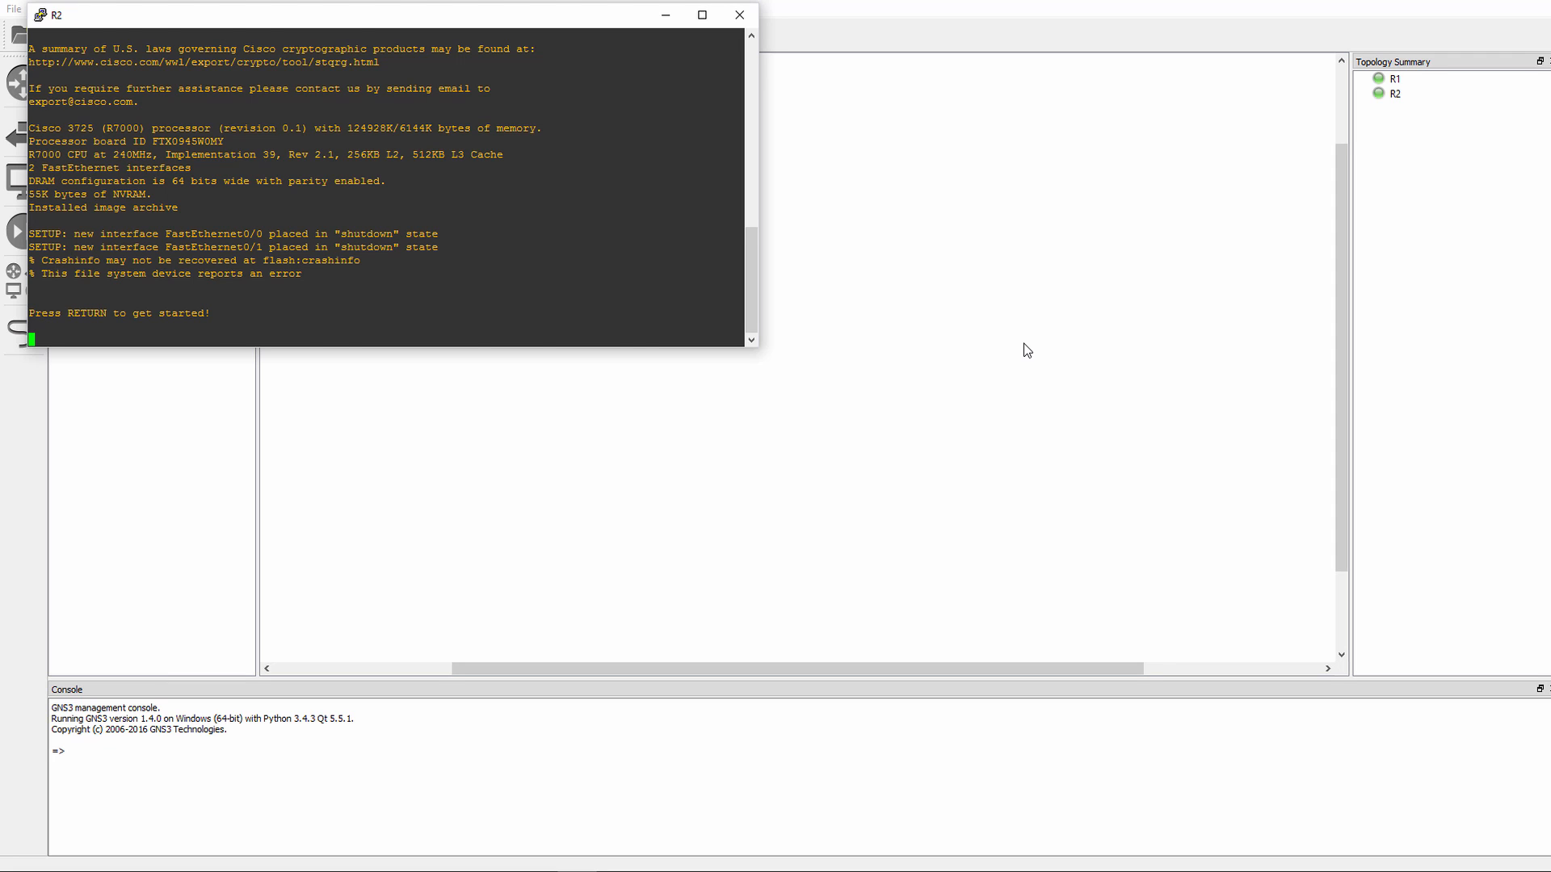
key(Return)
key(Return)
key(Return)
key(Return)
key(Return)
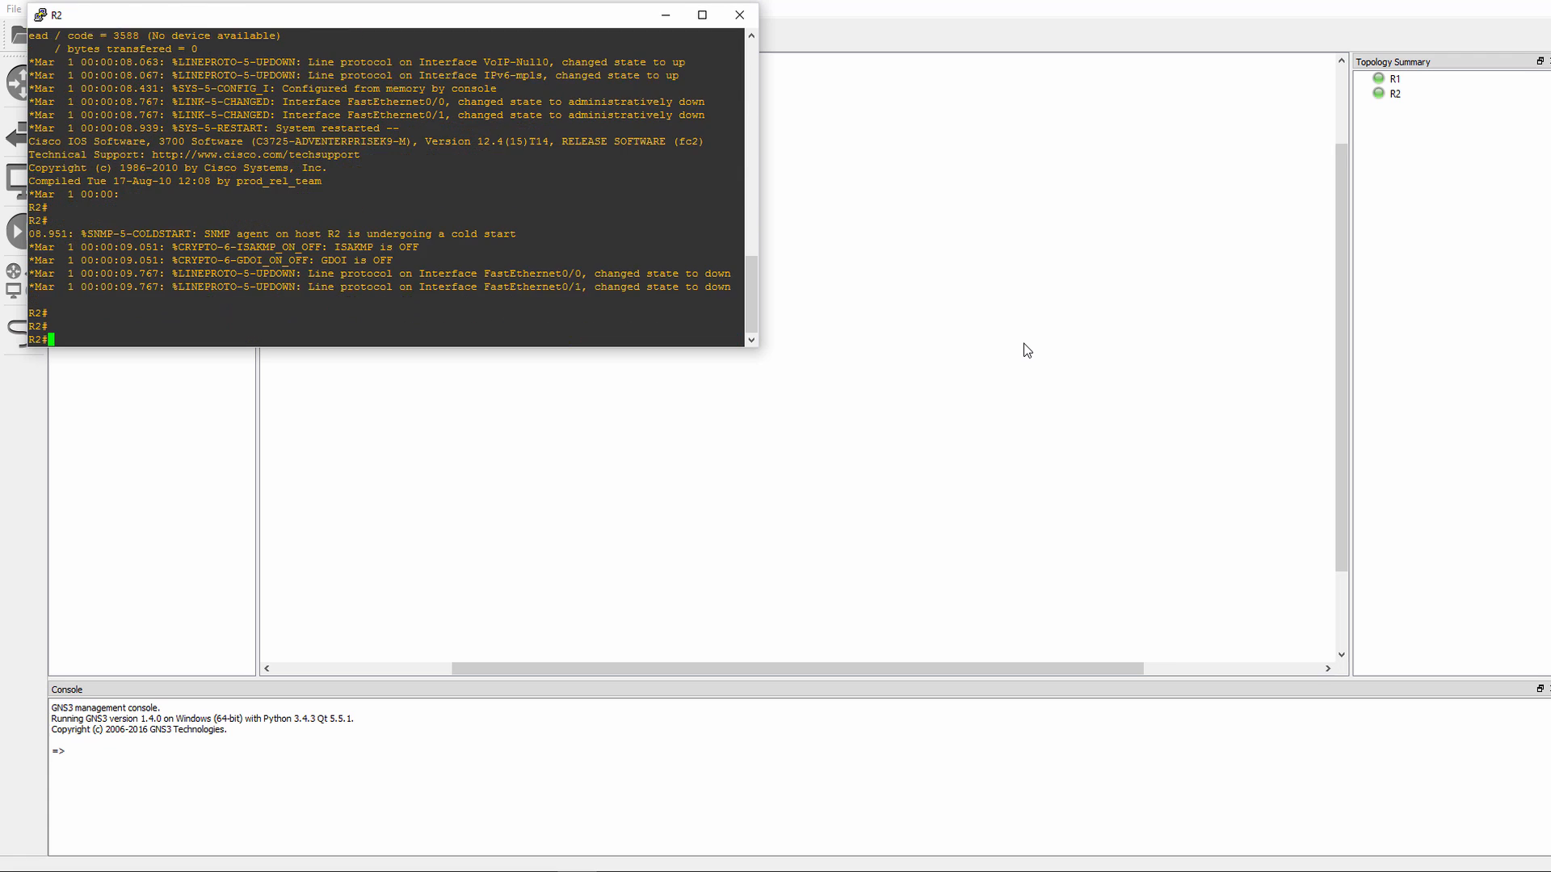
key(Return)
key(Return)
key(Return)
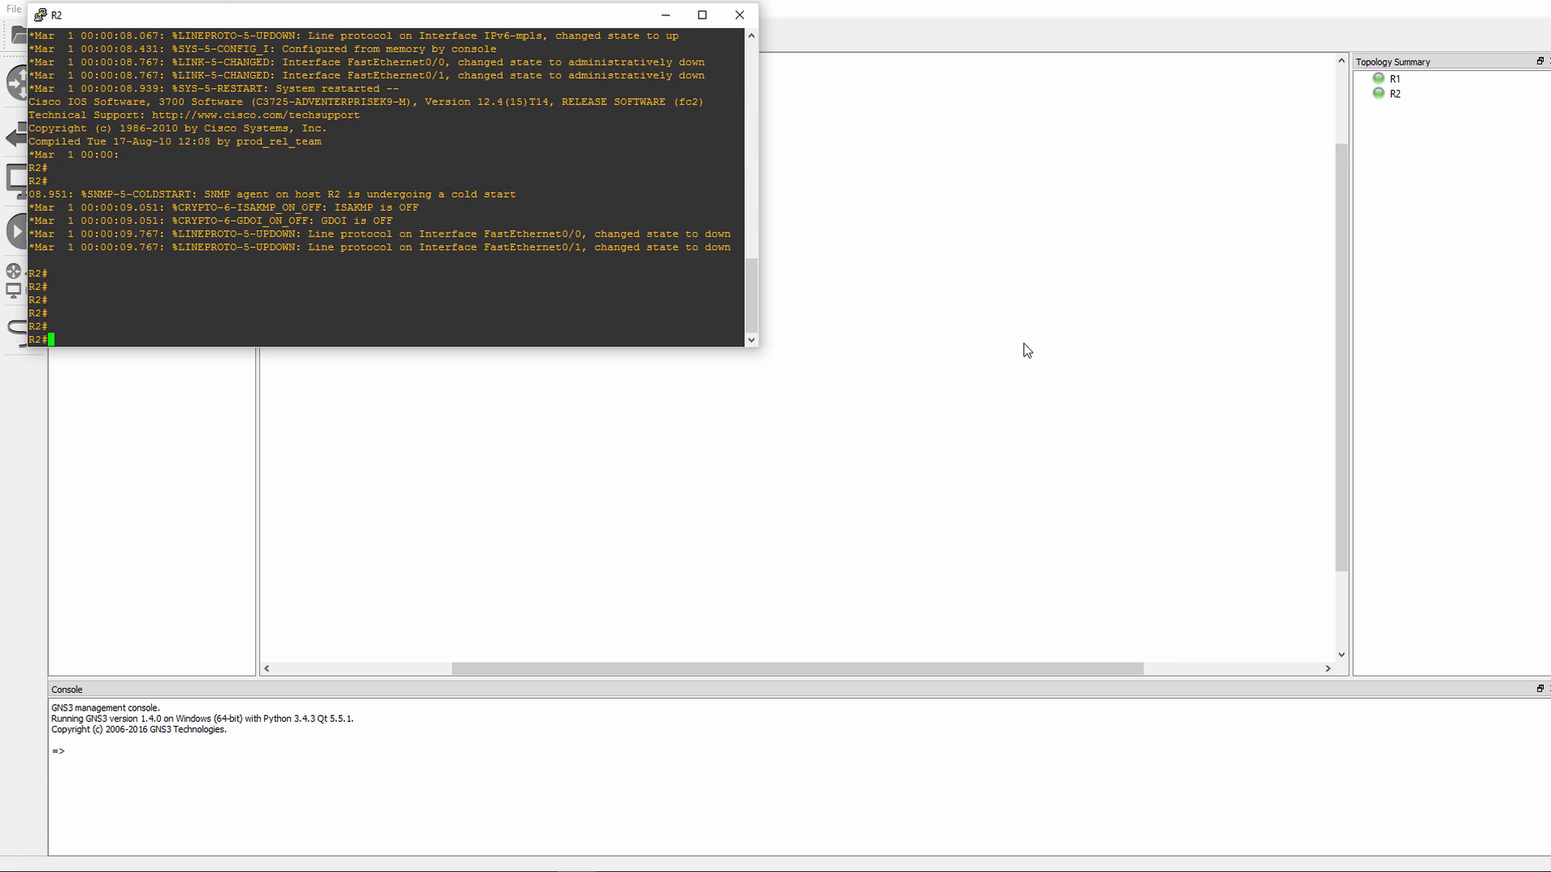
- Try to create VLAN 89 from R2's global configuration mode
text(conf t)
key(Return)
text(vla)
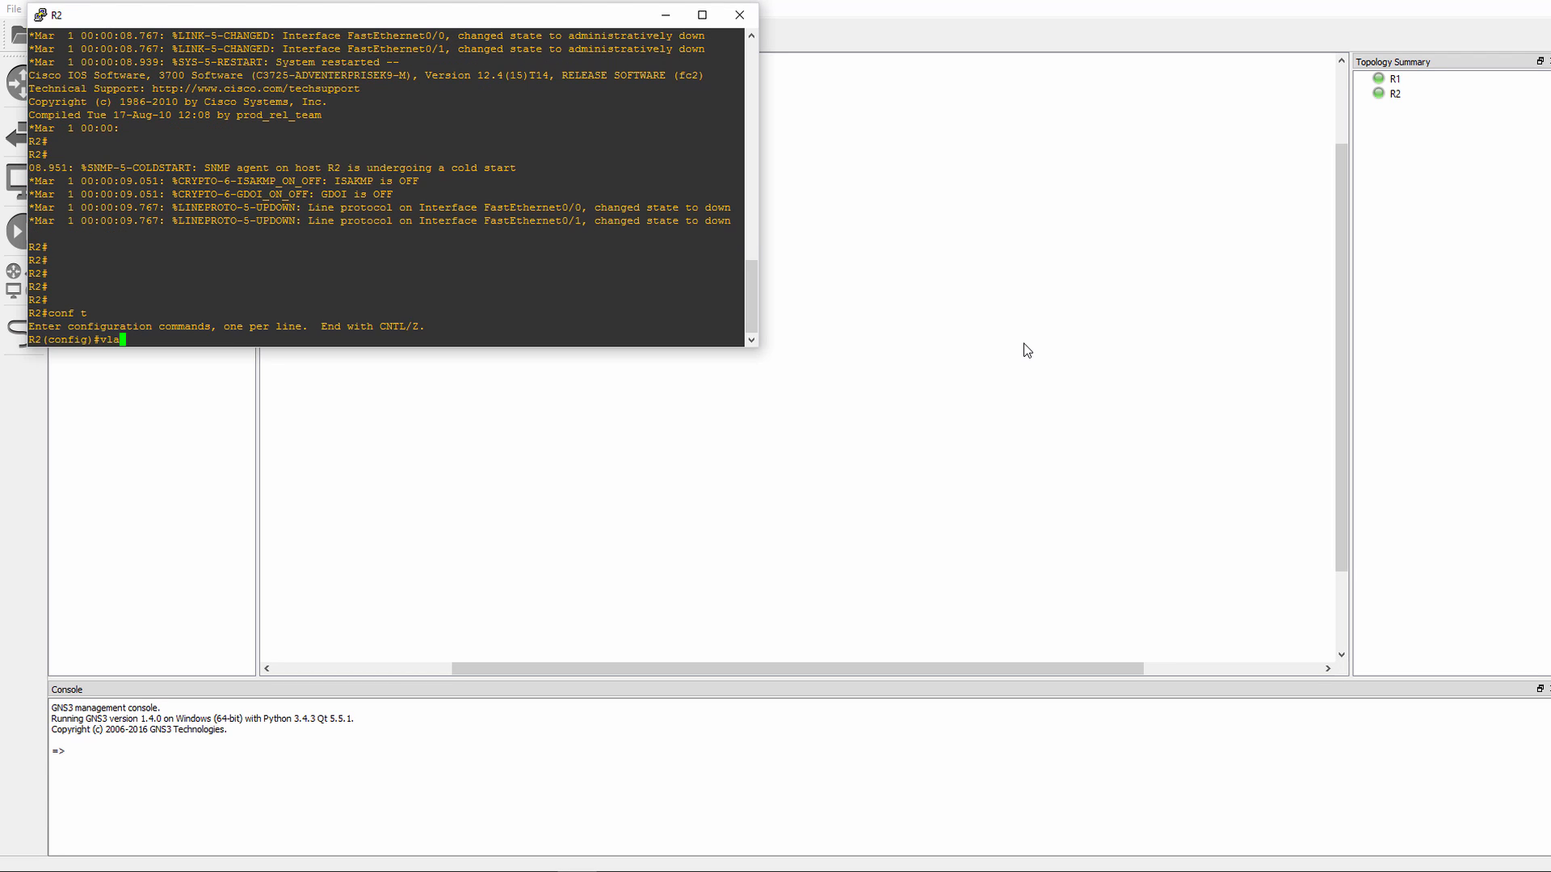
text(n 89)
key(Return)
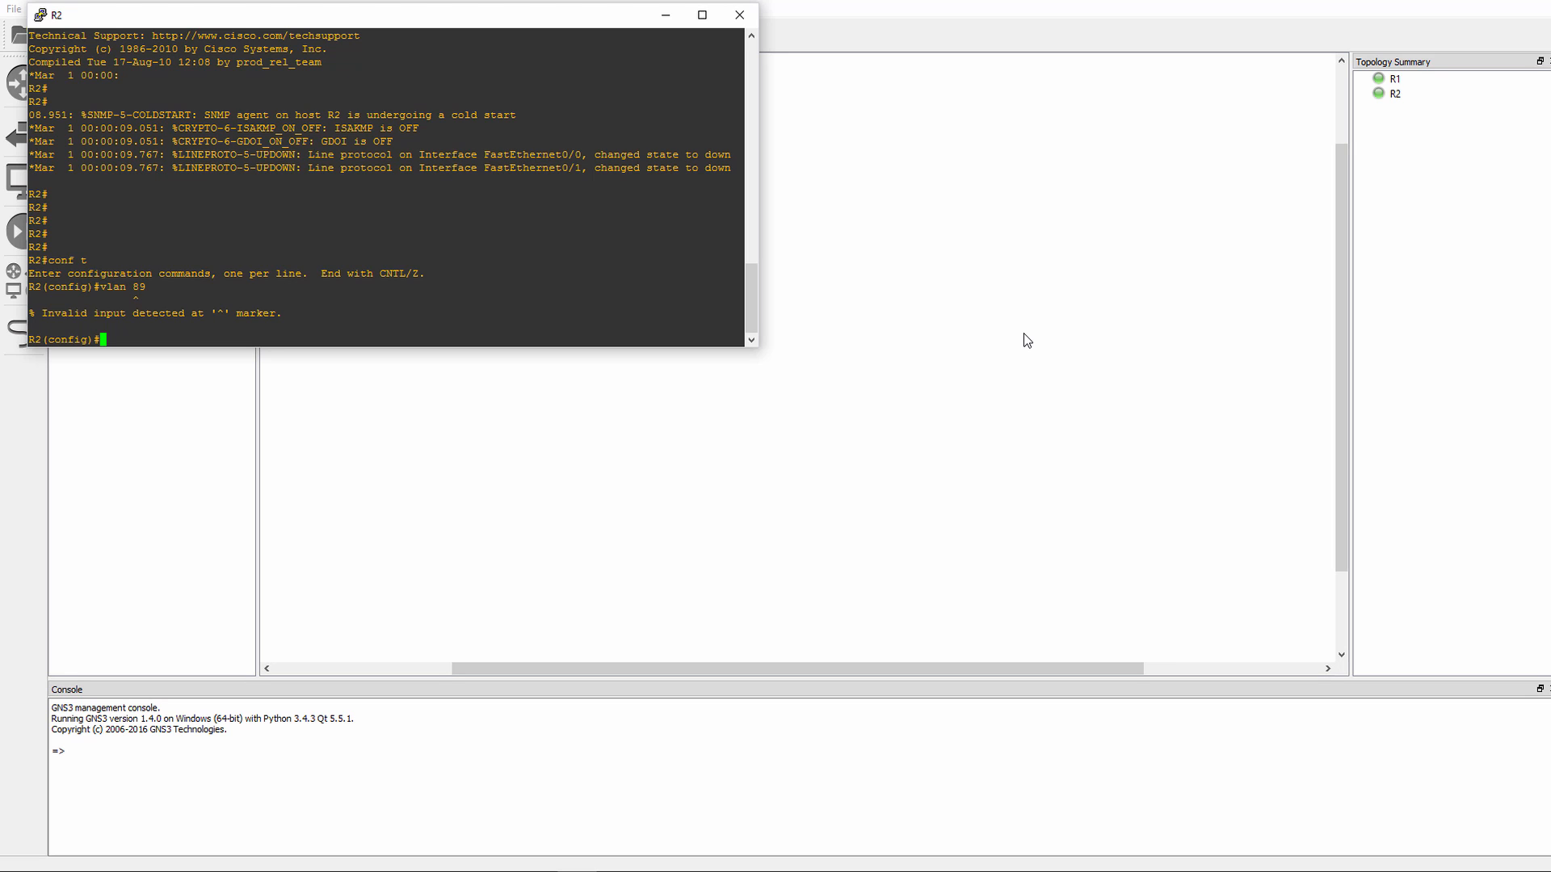
key(Return)
key(Return)
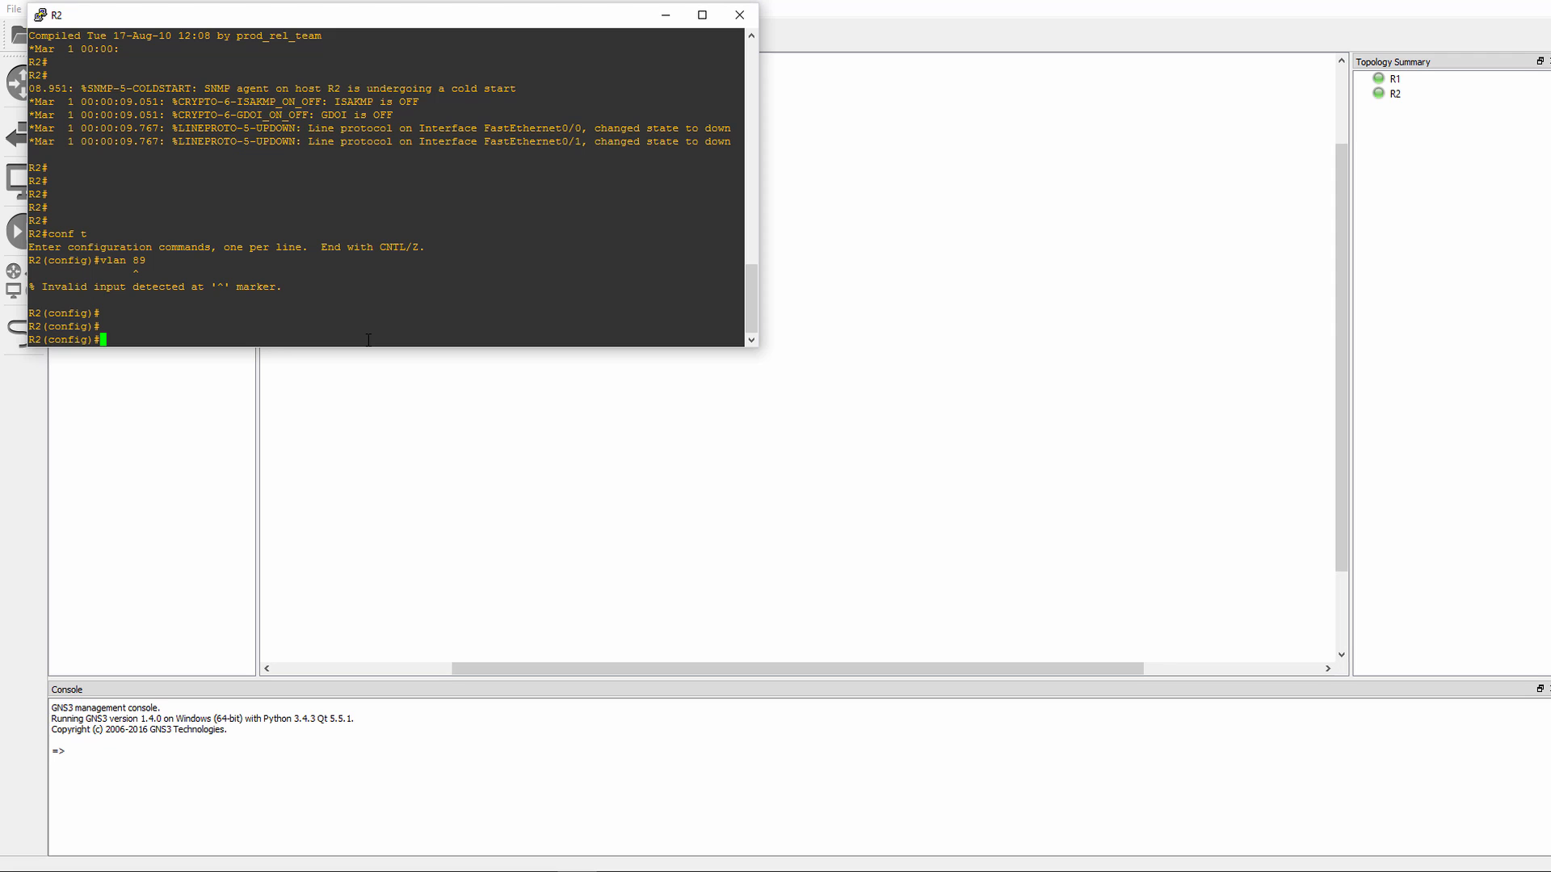
- Leave configuration mode, closing R2's console session, and stop all devices in the topology
key(ctrl+z)
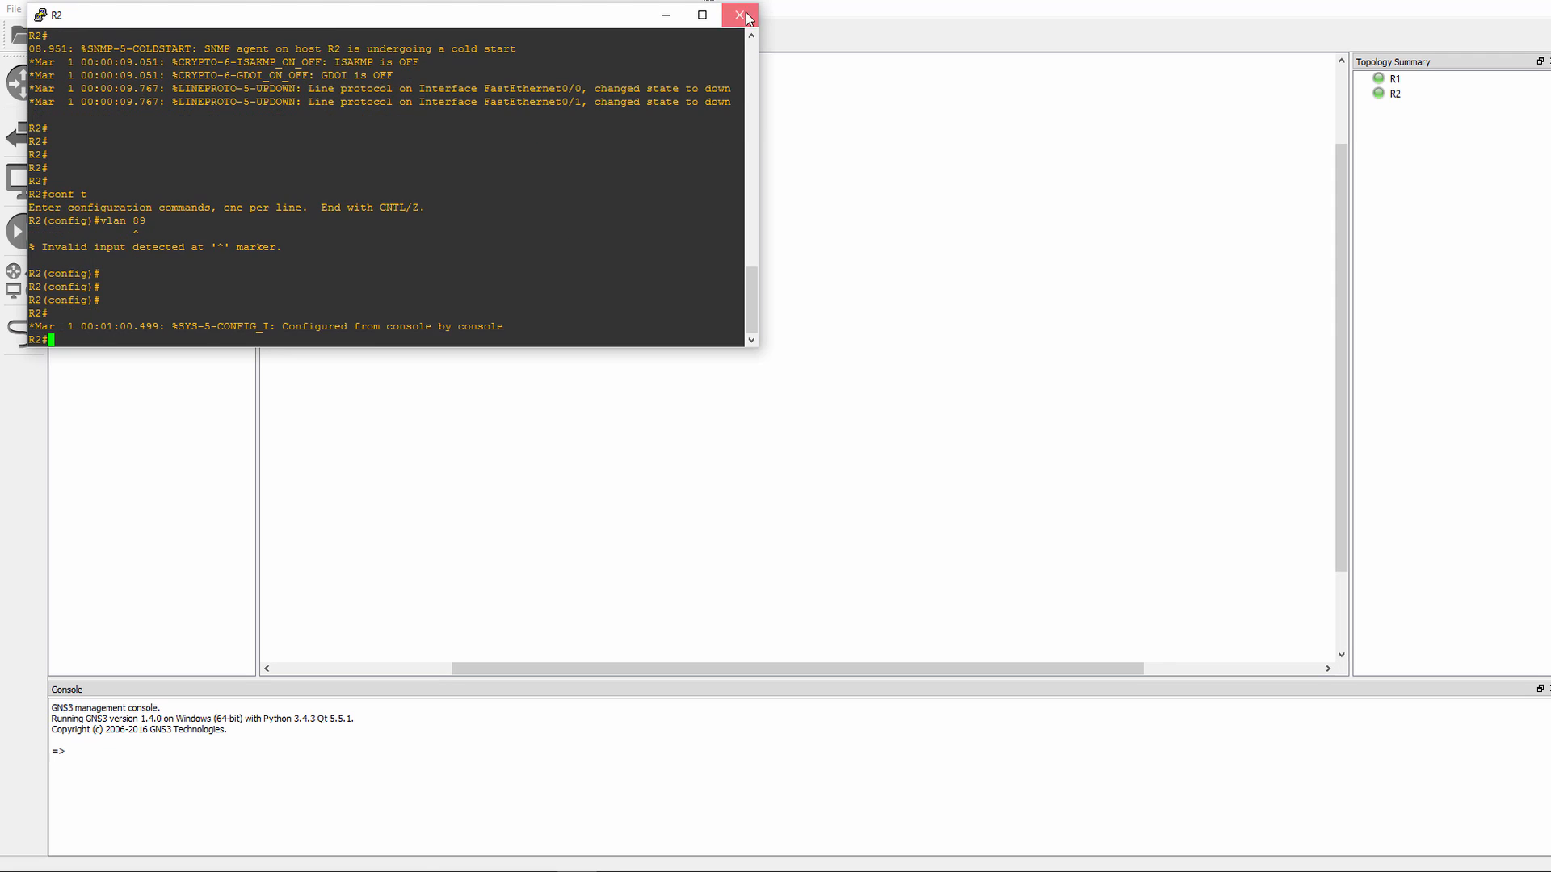
click(739, 15)
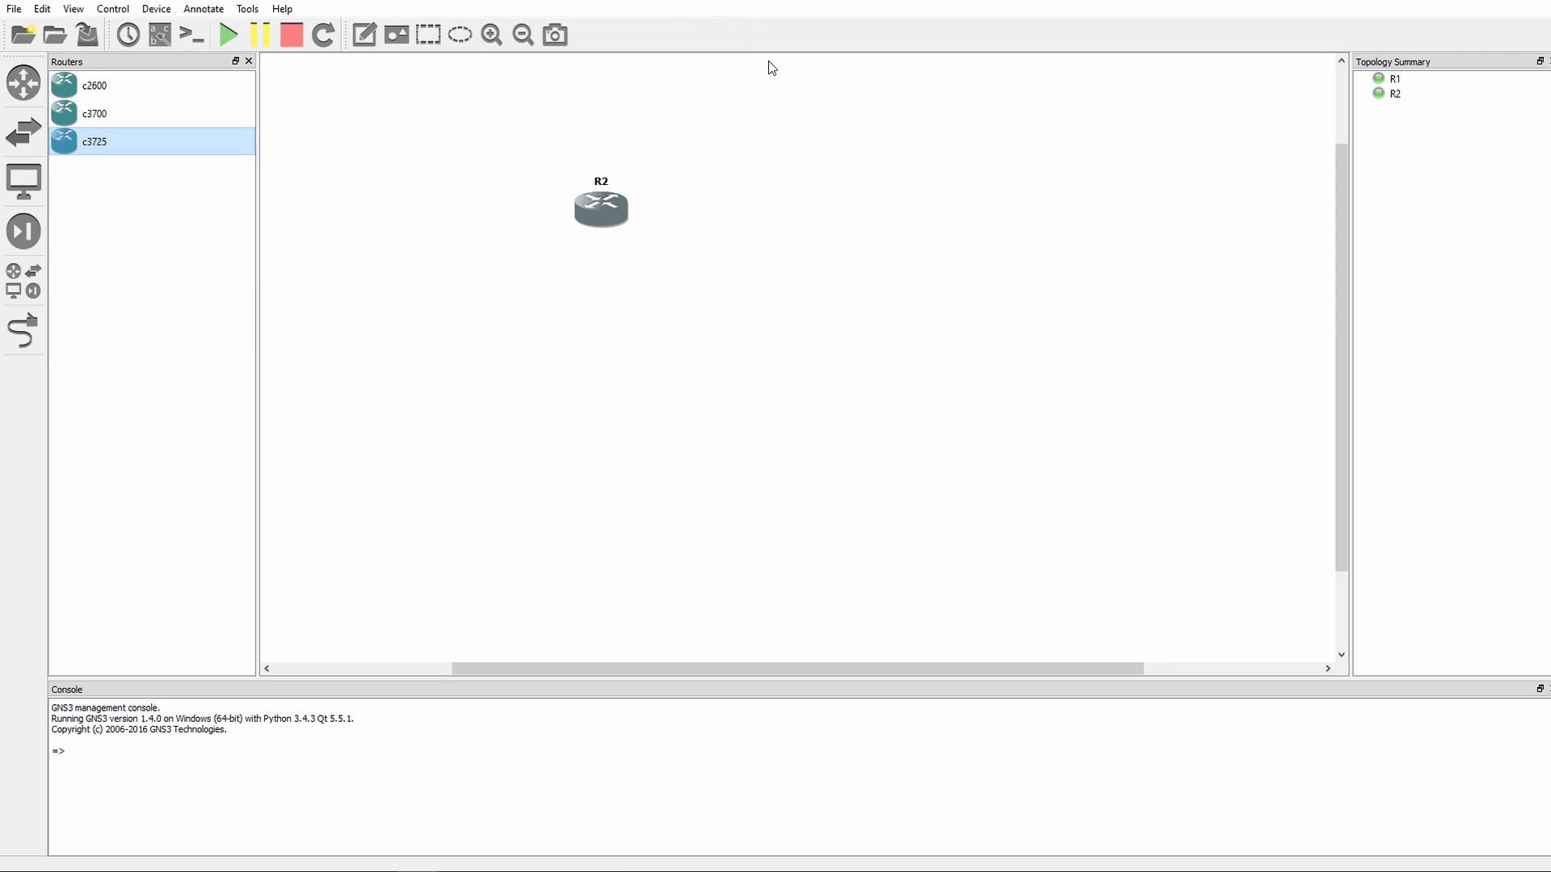
click(291, 34)
drag(477, 131, 745, 269)
key(Delete)
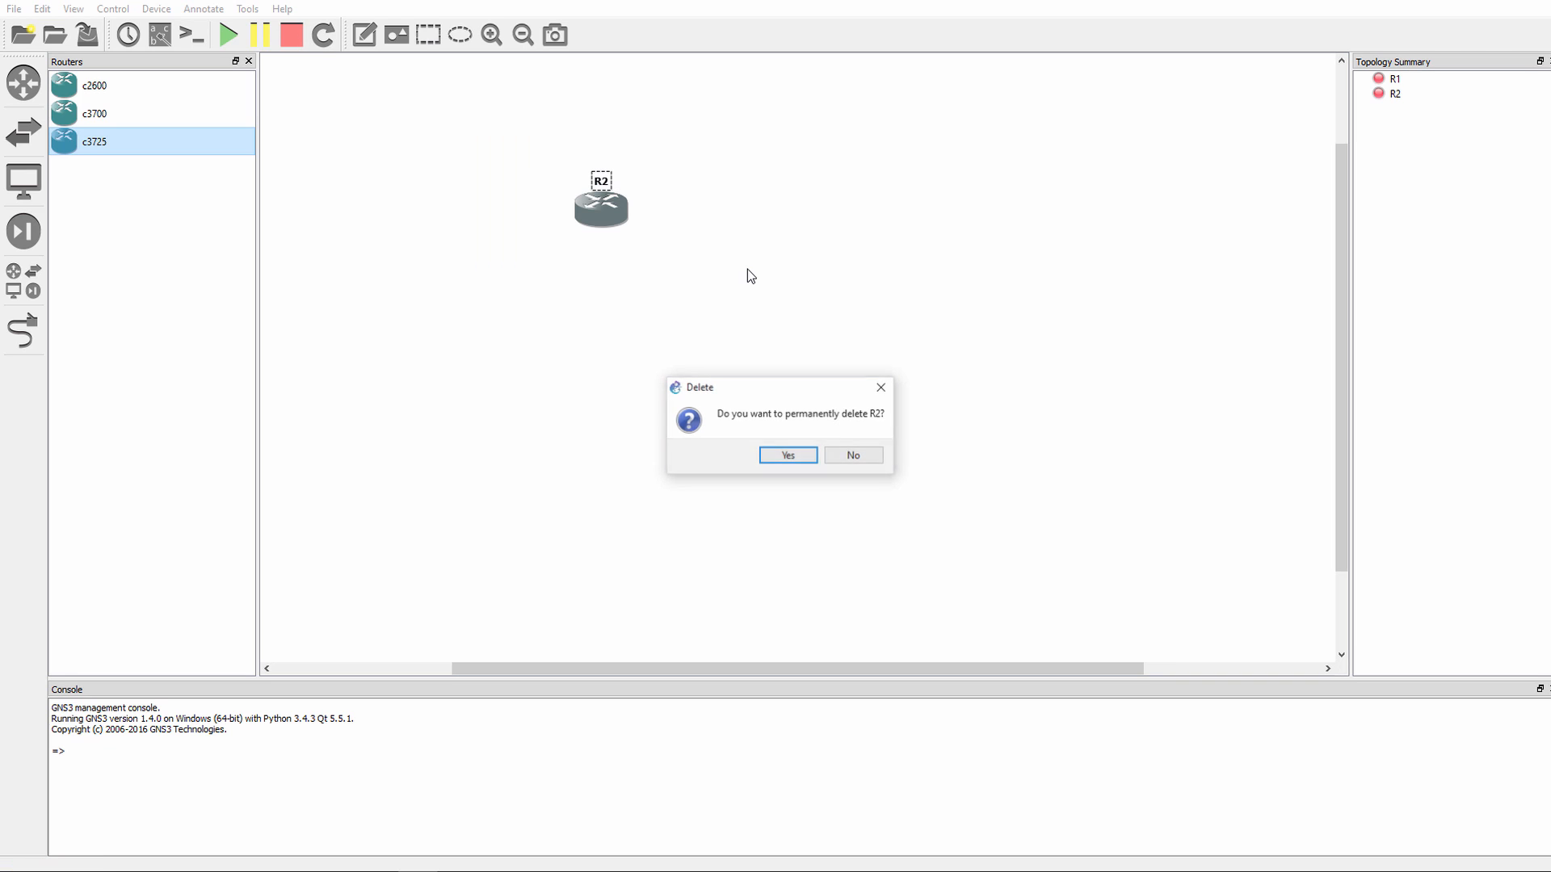
click(862, 457)
right_click(587, 216)
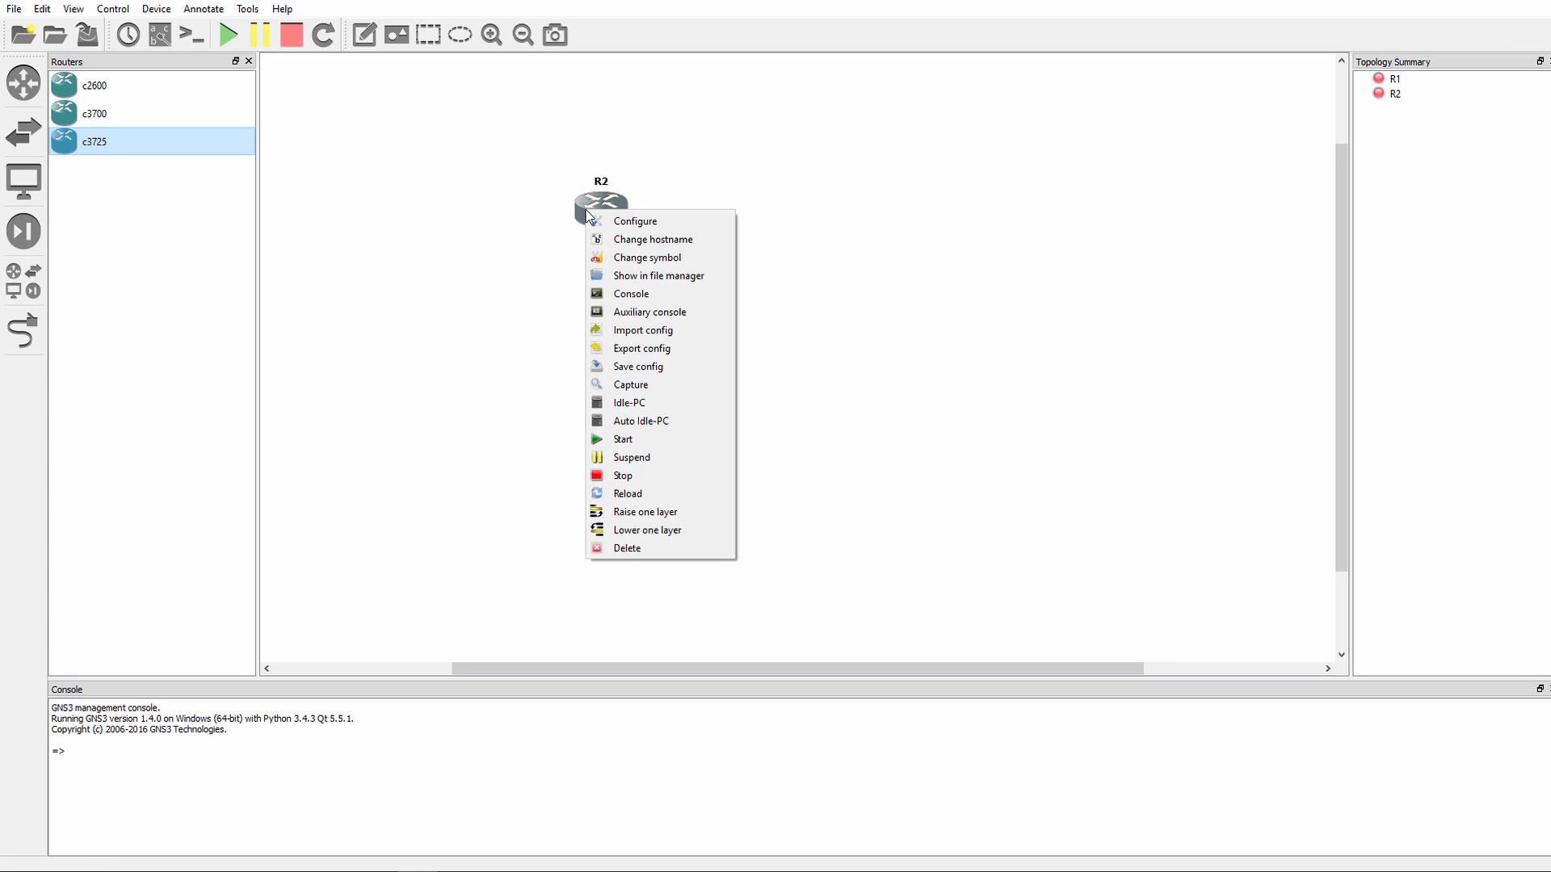
click(612, 292)
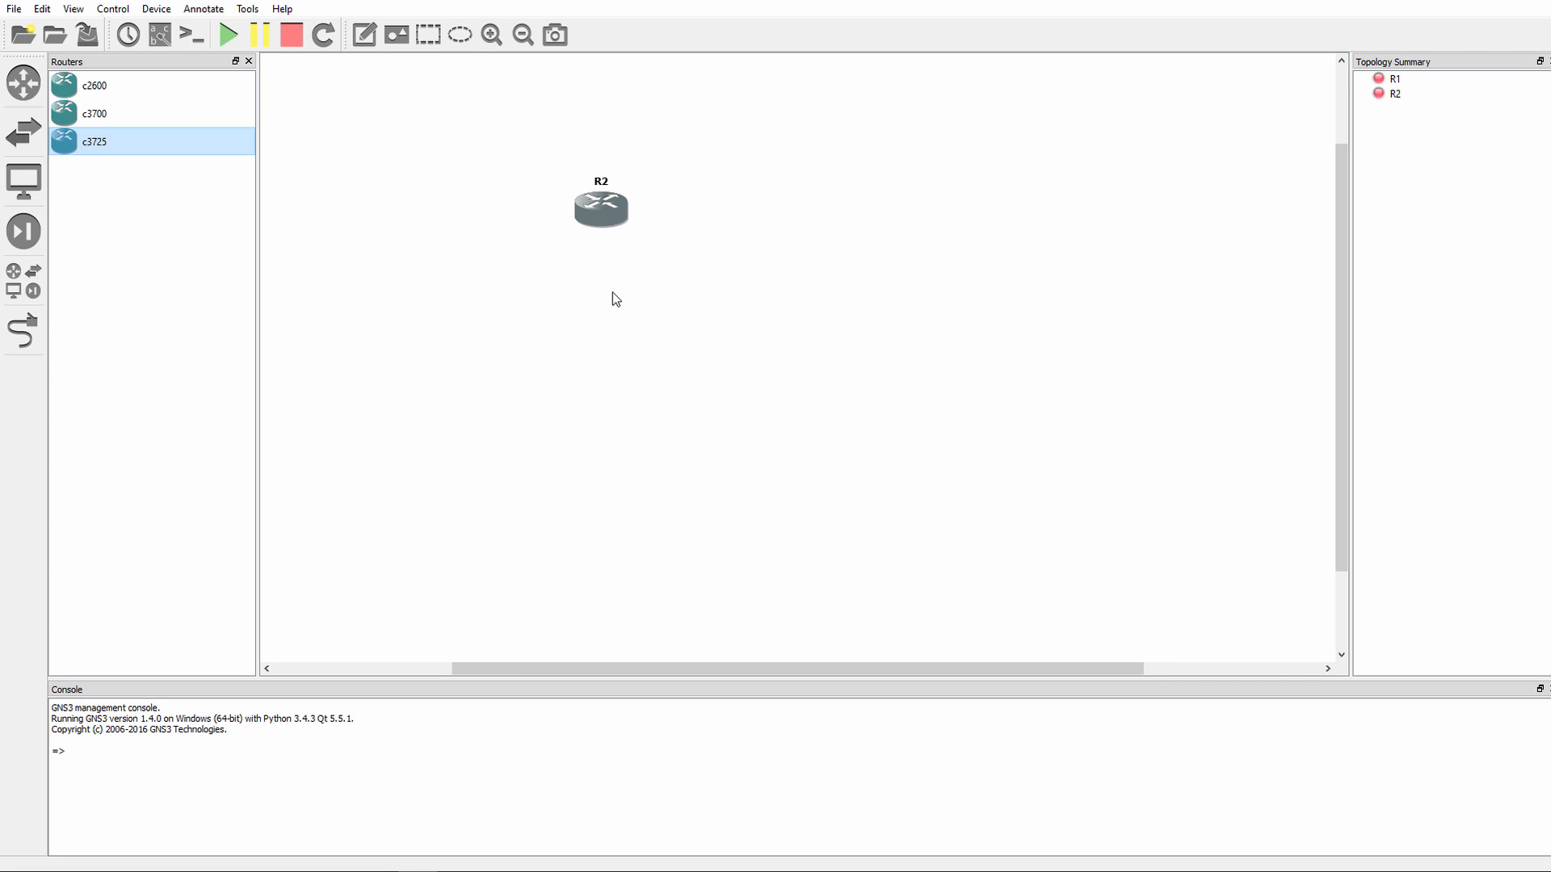
- Install an NM-16ESW switch module in adapter slot 1 of router R2
right_click(587, 203)
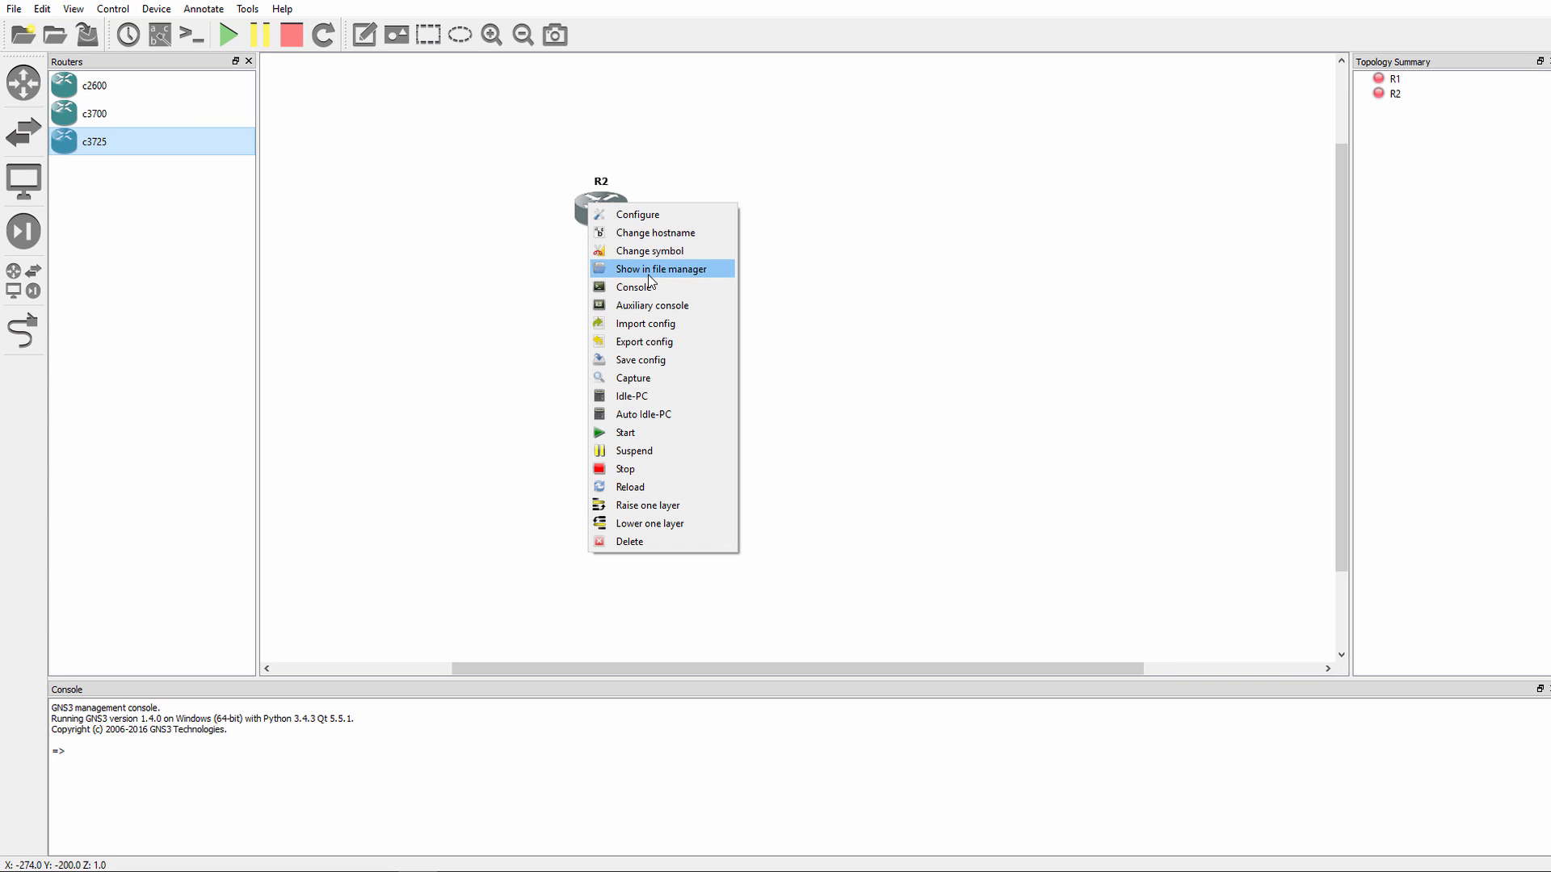
click(675, 215)
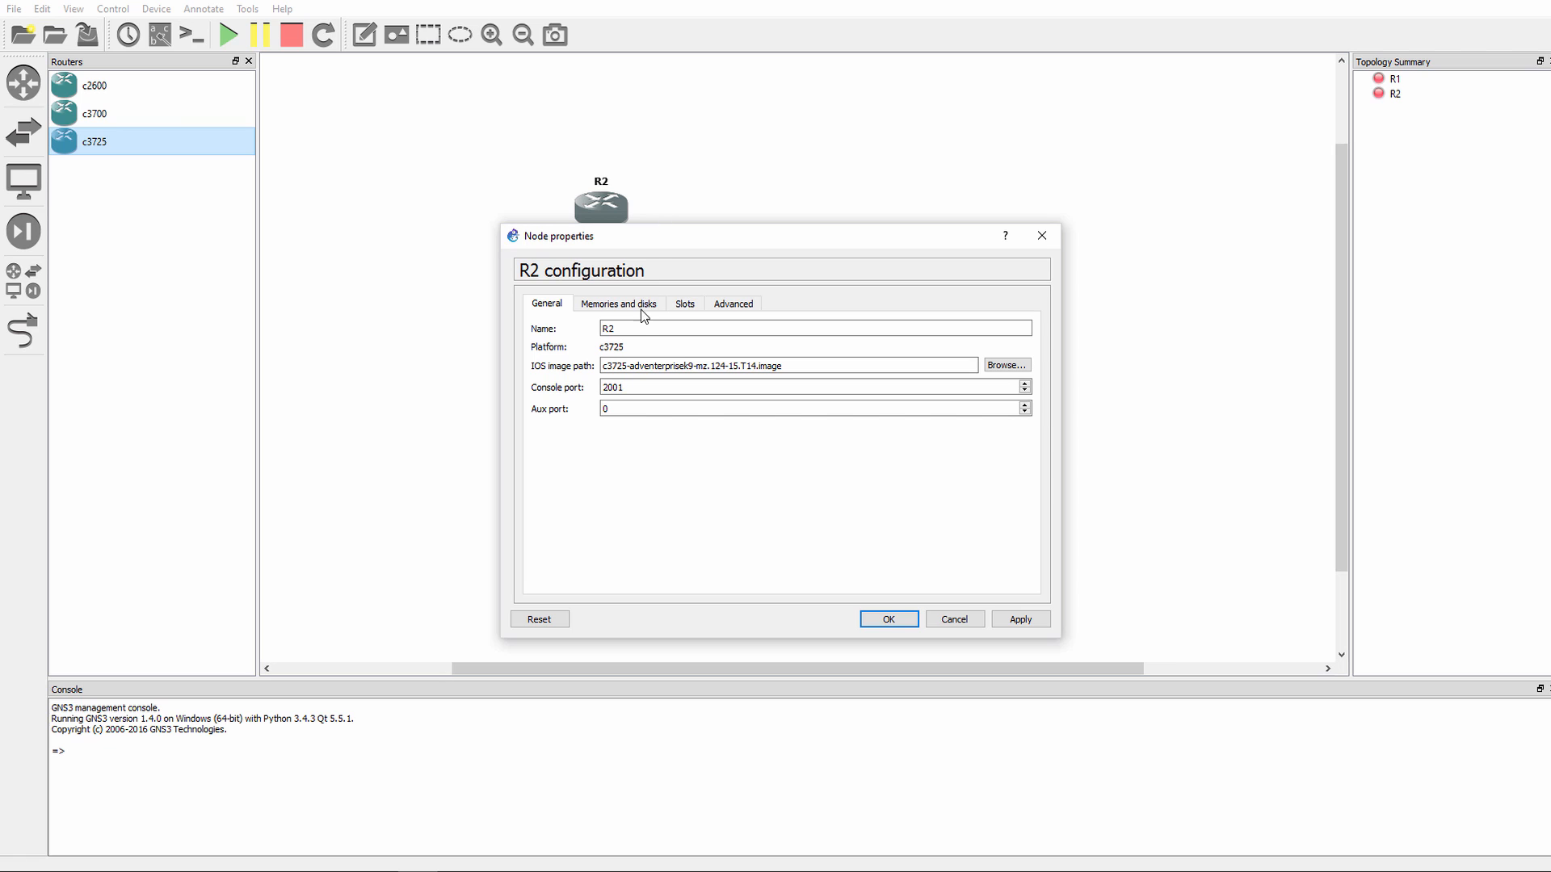
click(688, 306)
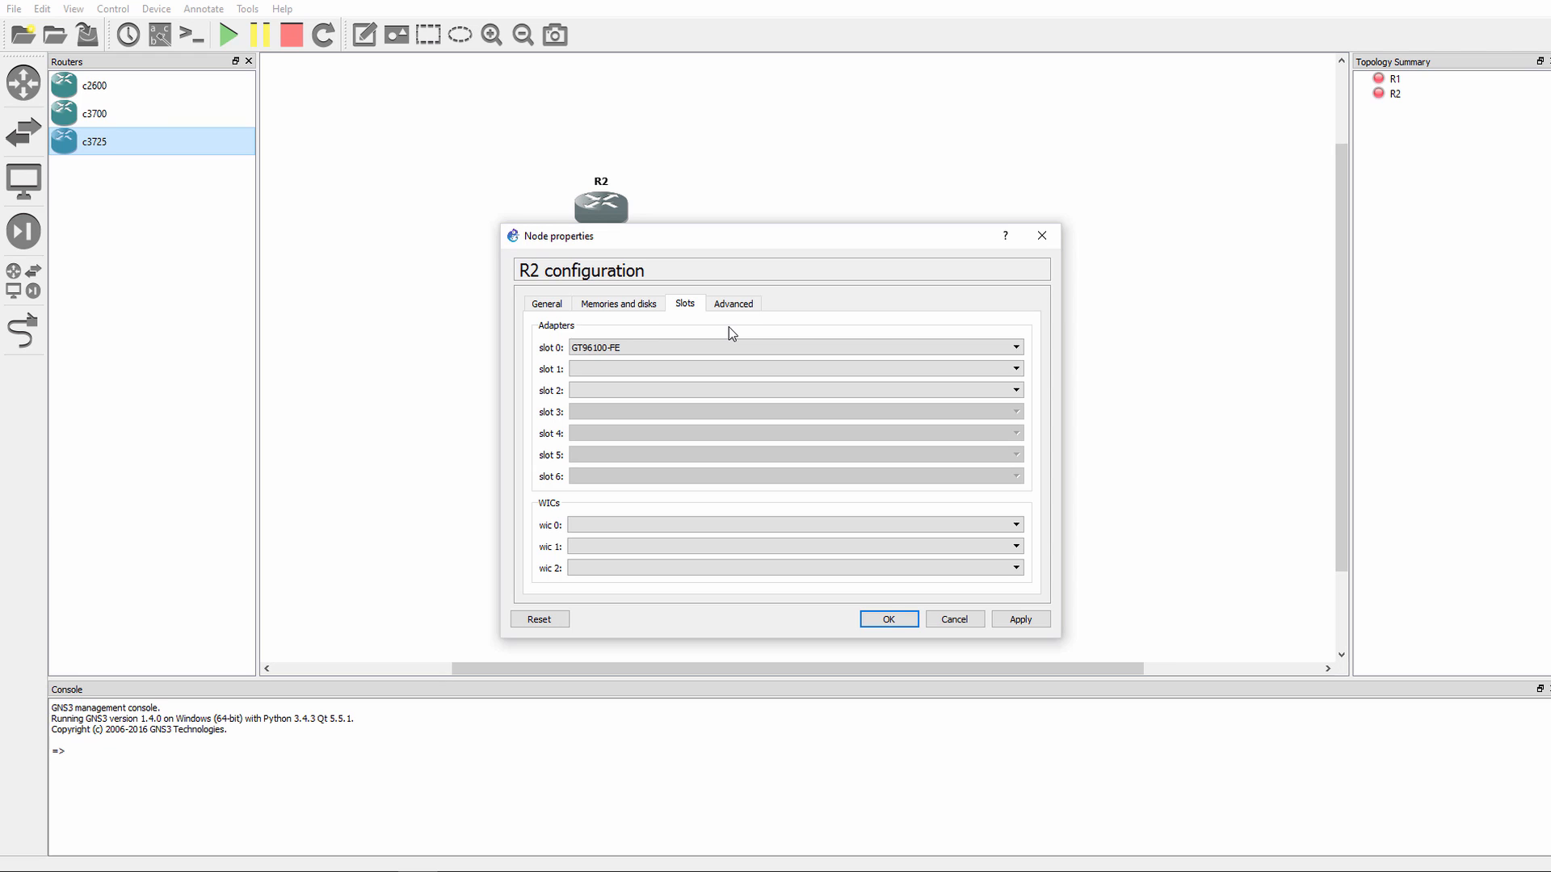
click(744, 370)
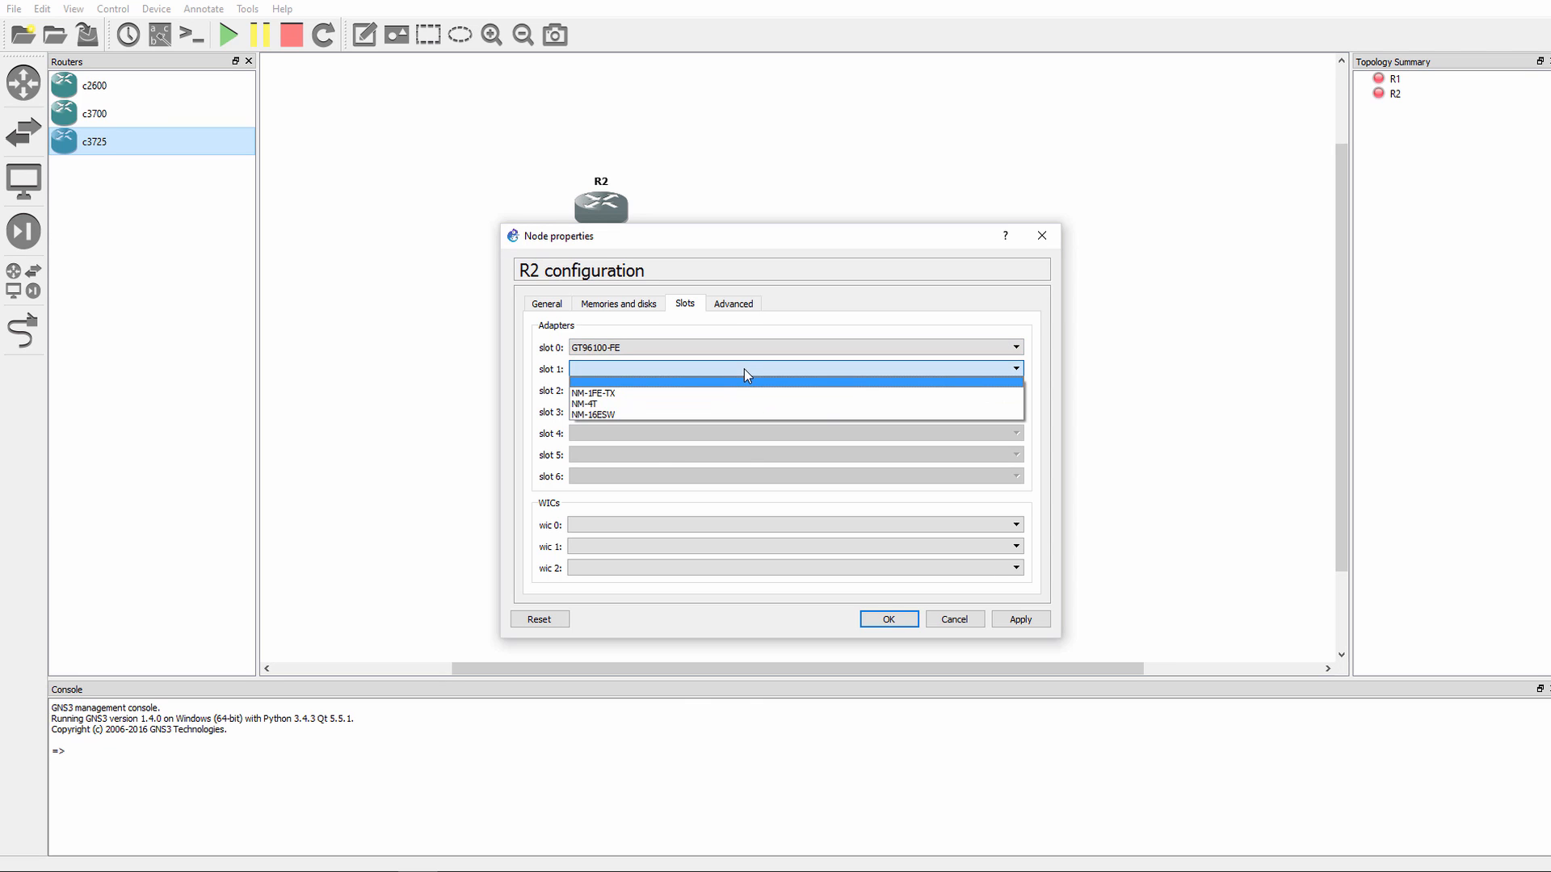
click(705, 428)
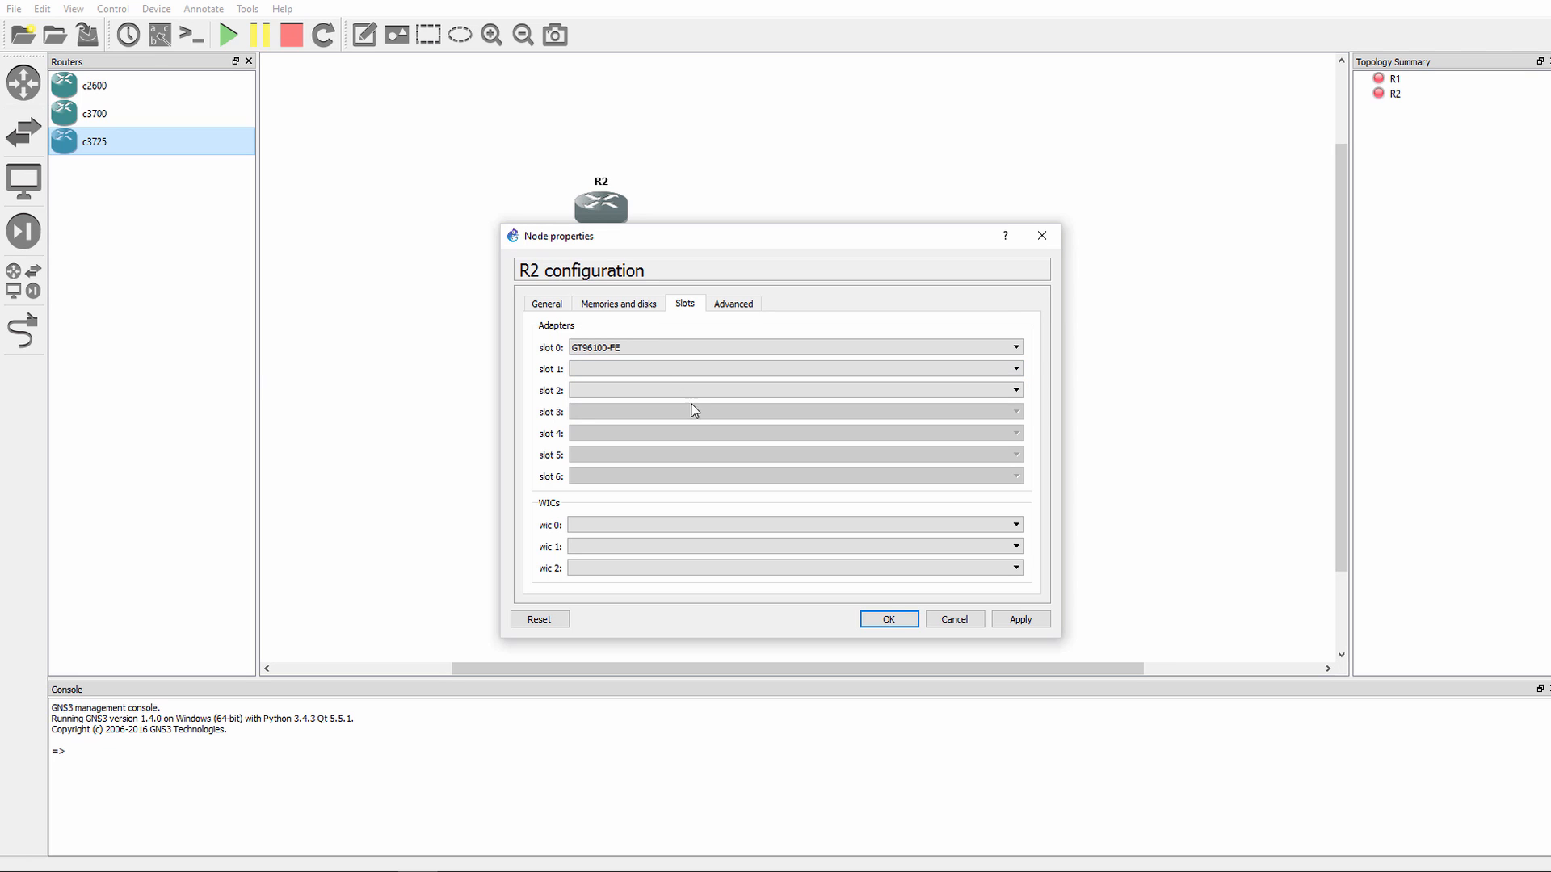
click(687, 369)
click(652, 415)
click(883, 624)
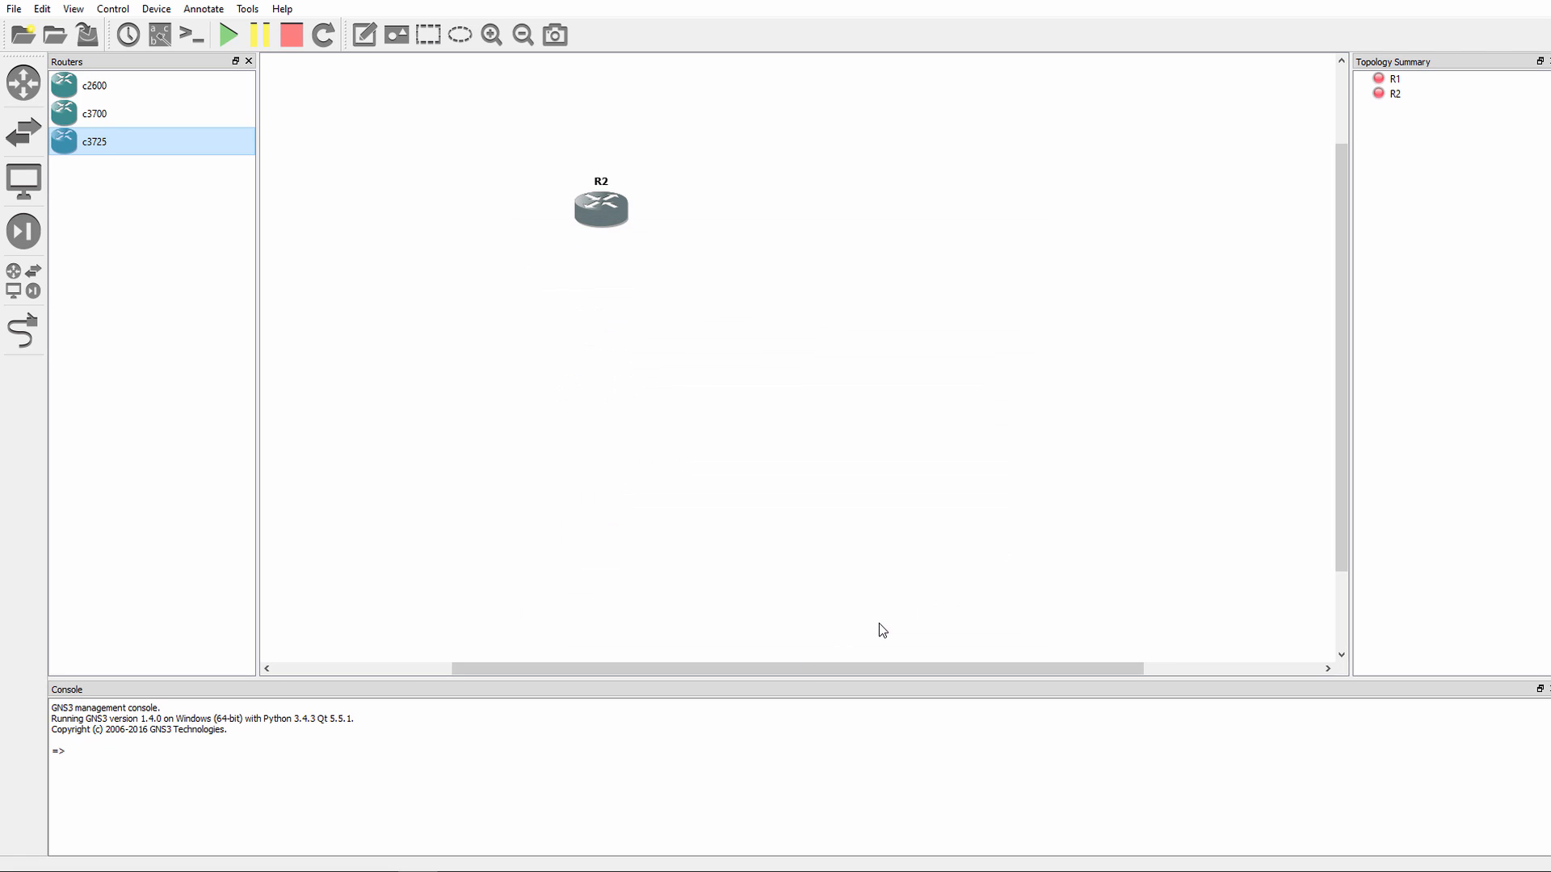
- Start all devices and open R2's console at its privileged command prompt
click(226, 37)
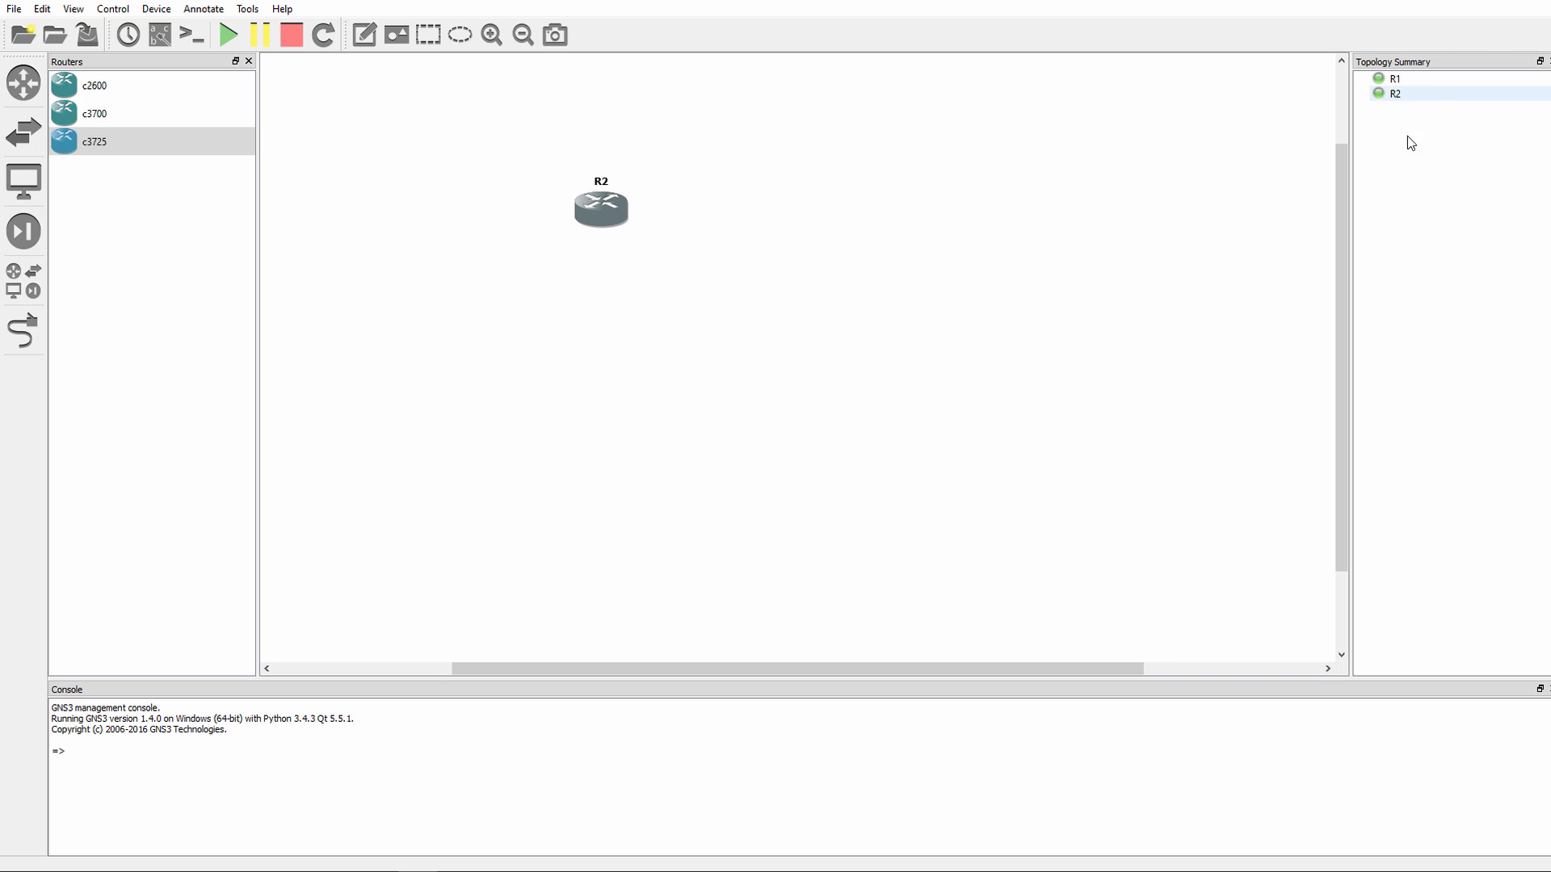
right_click(604, 208)
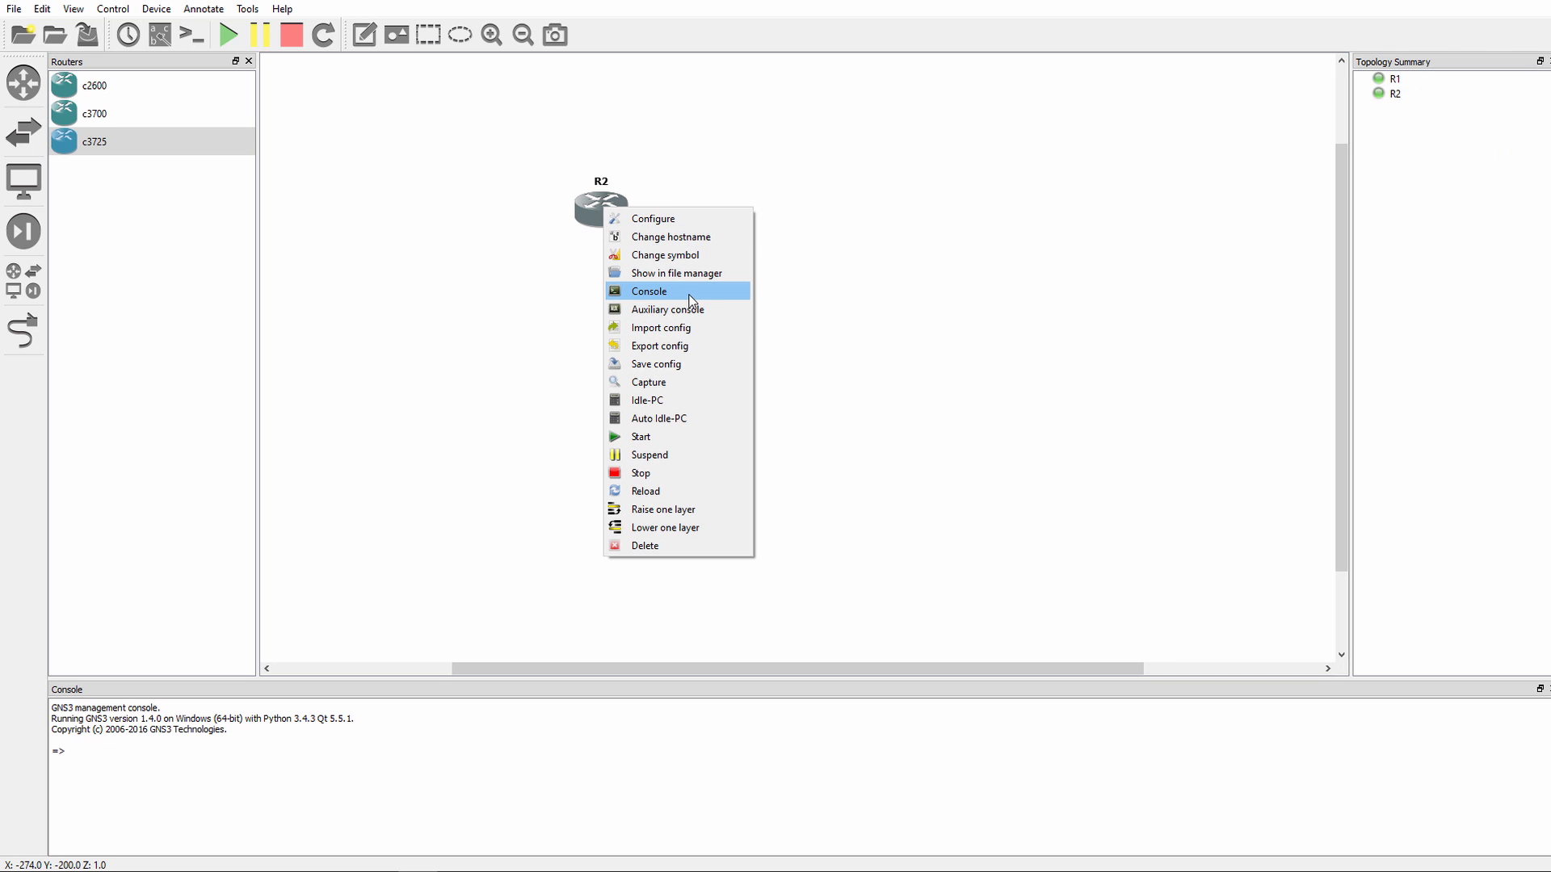
click(719, 294)
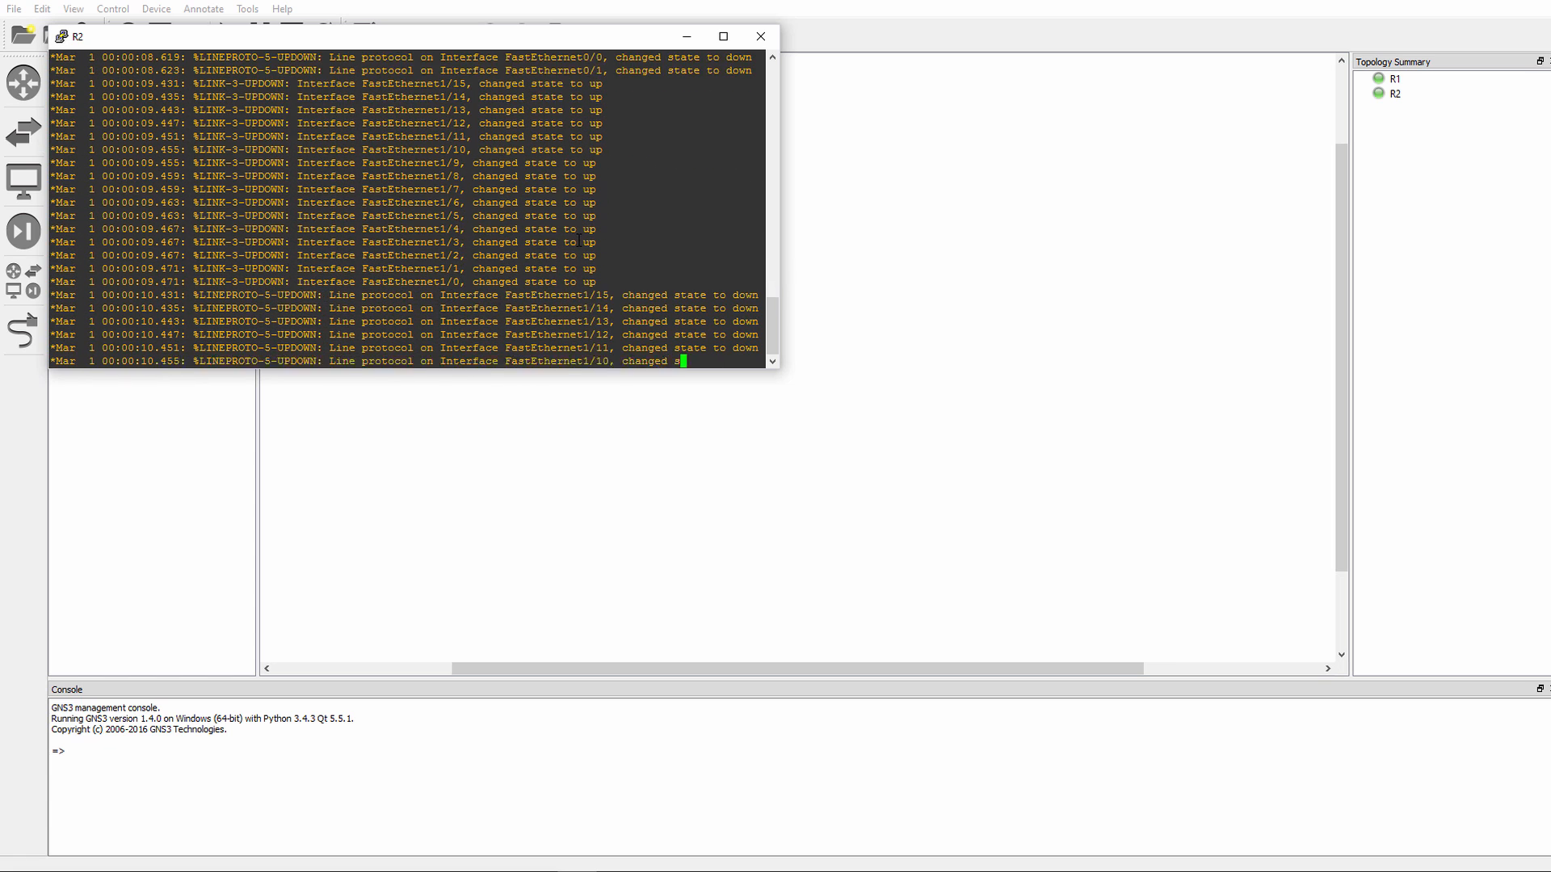
key(Return)
key(Return)
key(Return)
key(Return)
key(Return)
key(Return)
key(Return)
key(Return)
key(Return)
key(Return)
key(Return)
key(Return)
key(Return)
key(Return)
key(Return)
key(Return)
key(Return)
key(Return)
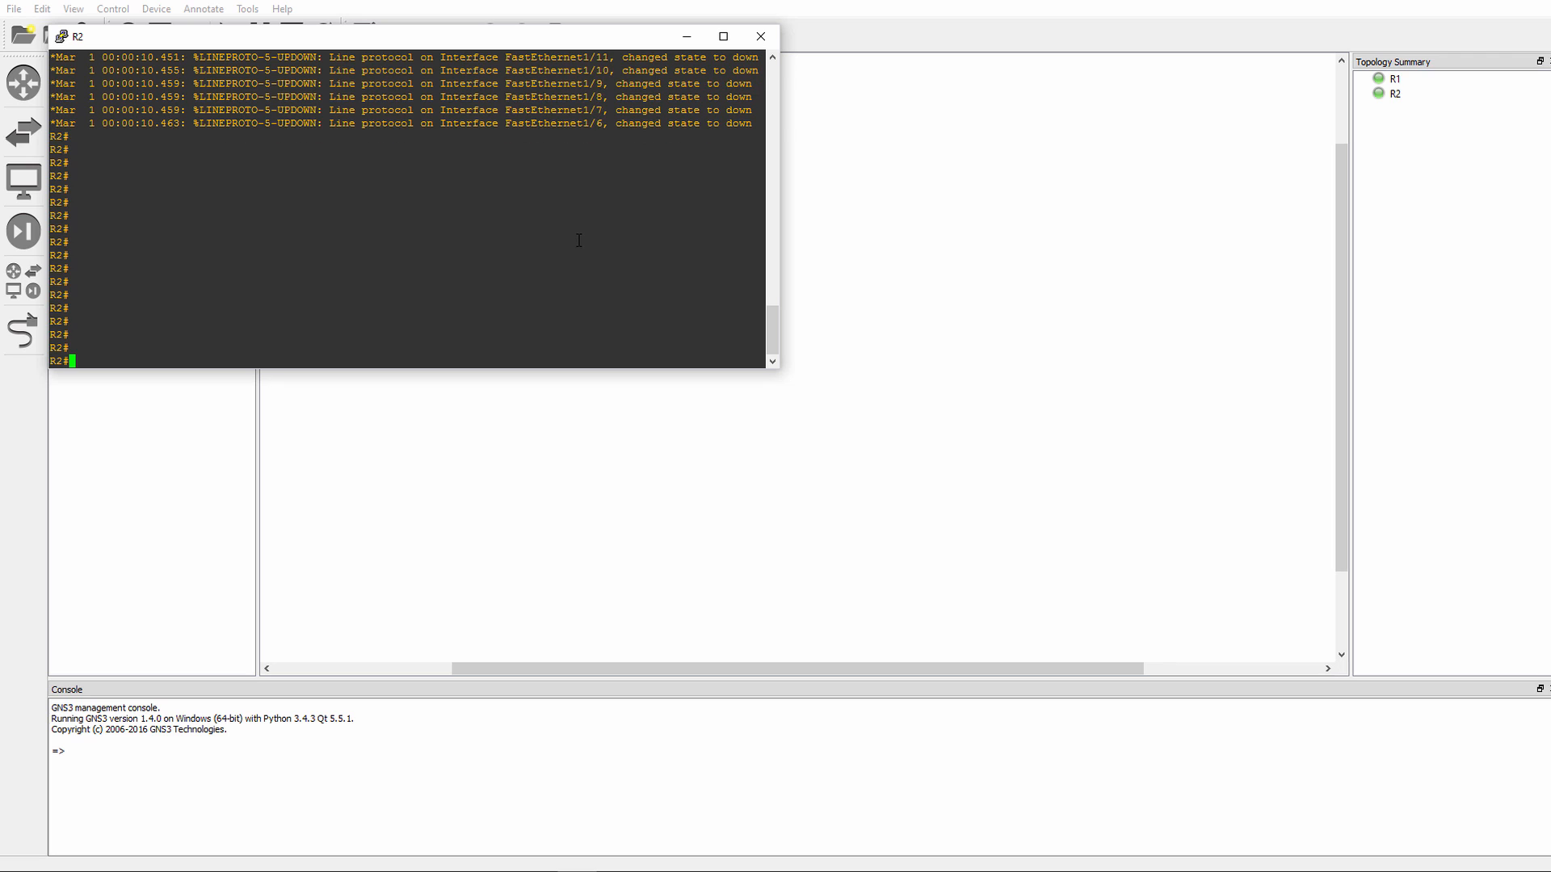
- Try to create VLAN 80 on R2, give it a person's first name as its name, and exit configuration mode
text(conf t)
key(Return)
text(vlan )
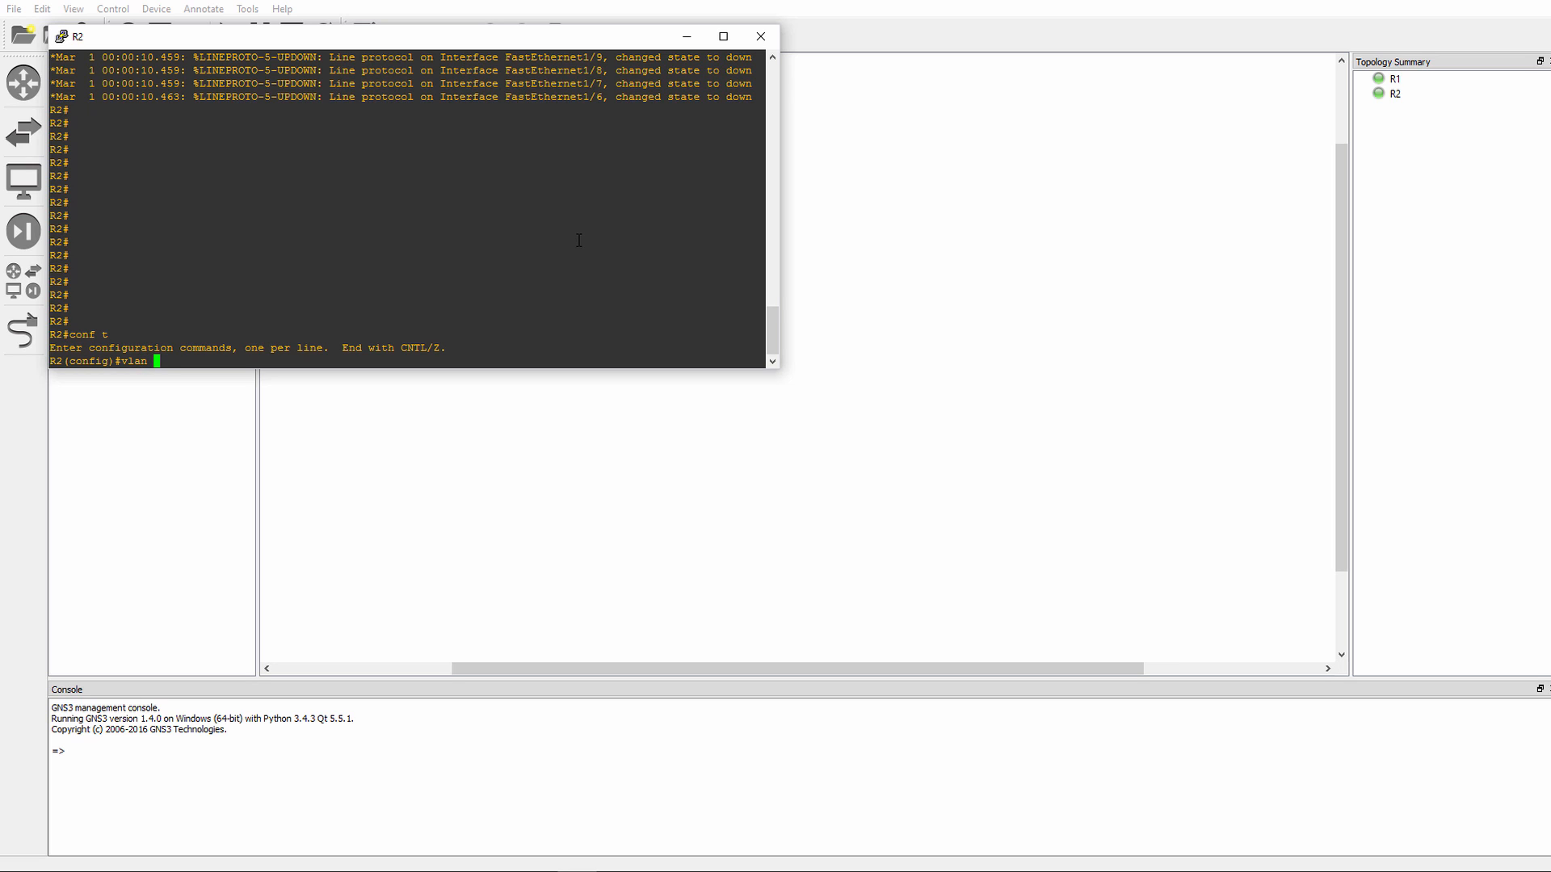
text(80)
key(Return)
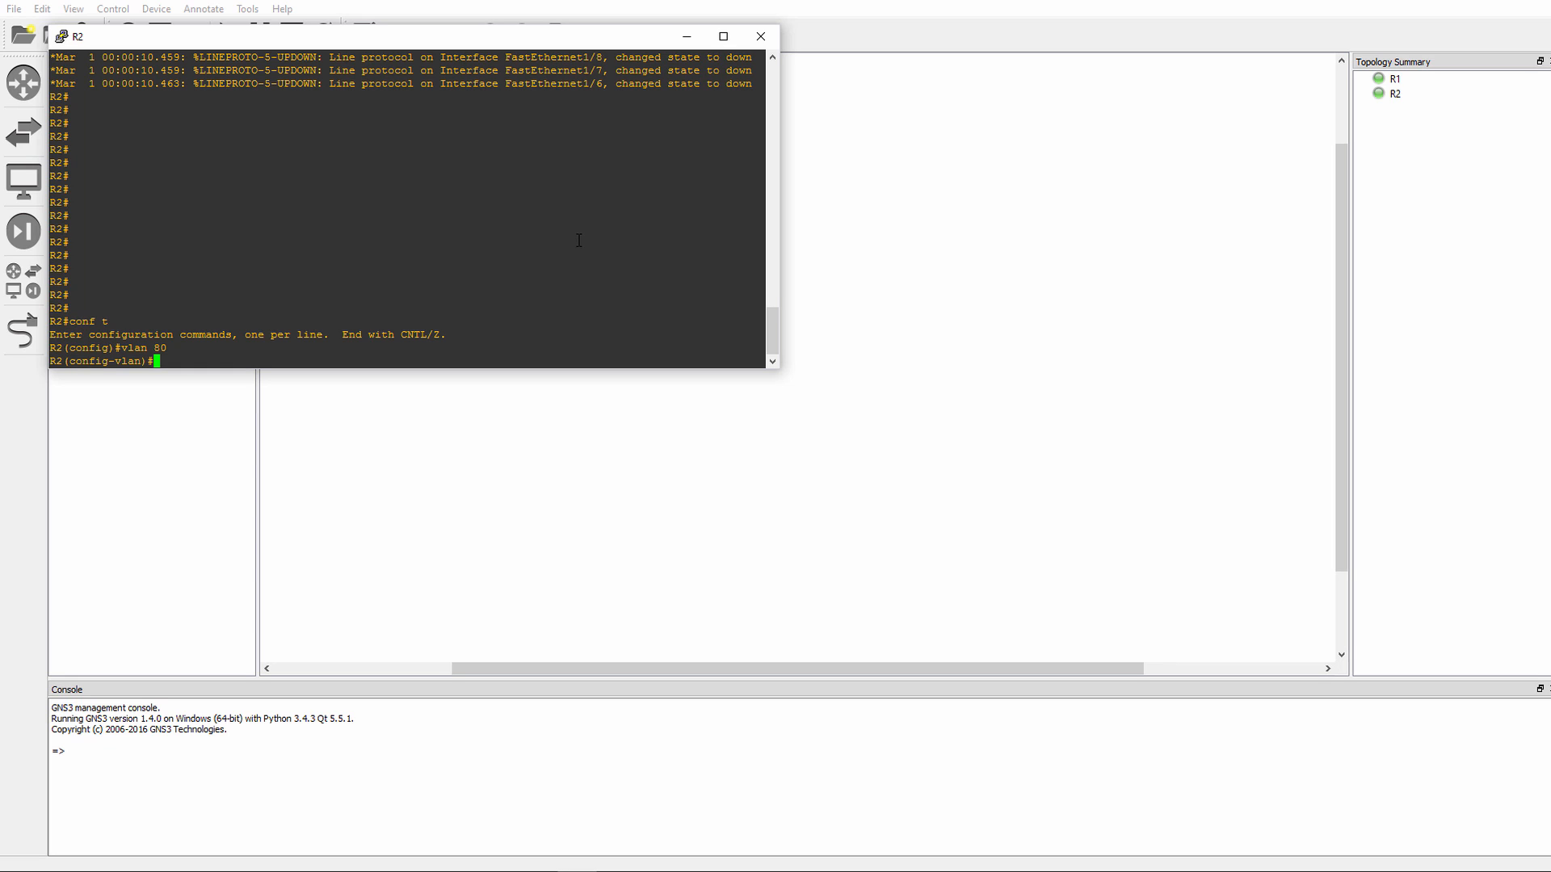
text(name khaled)
key(Return)
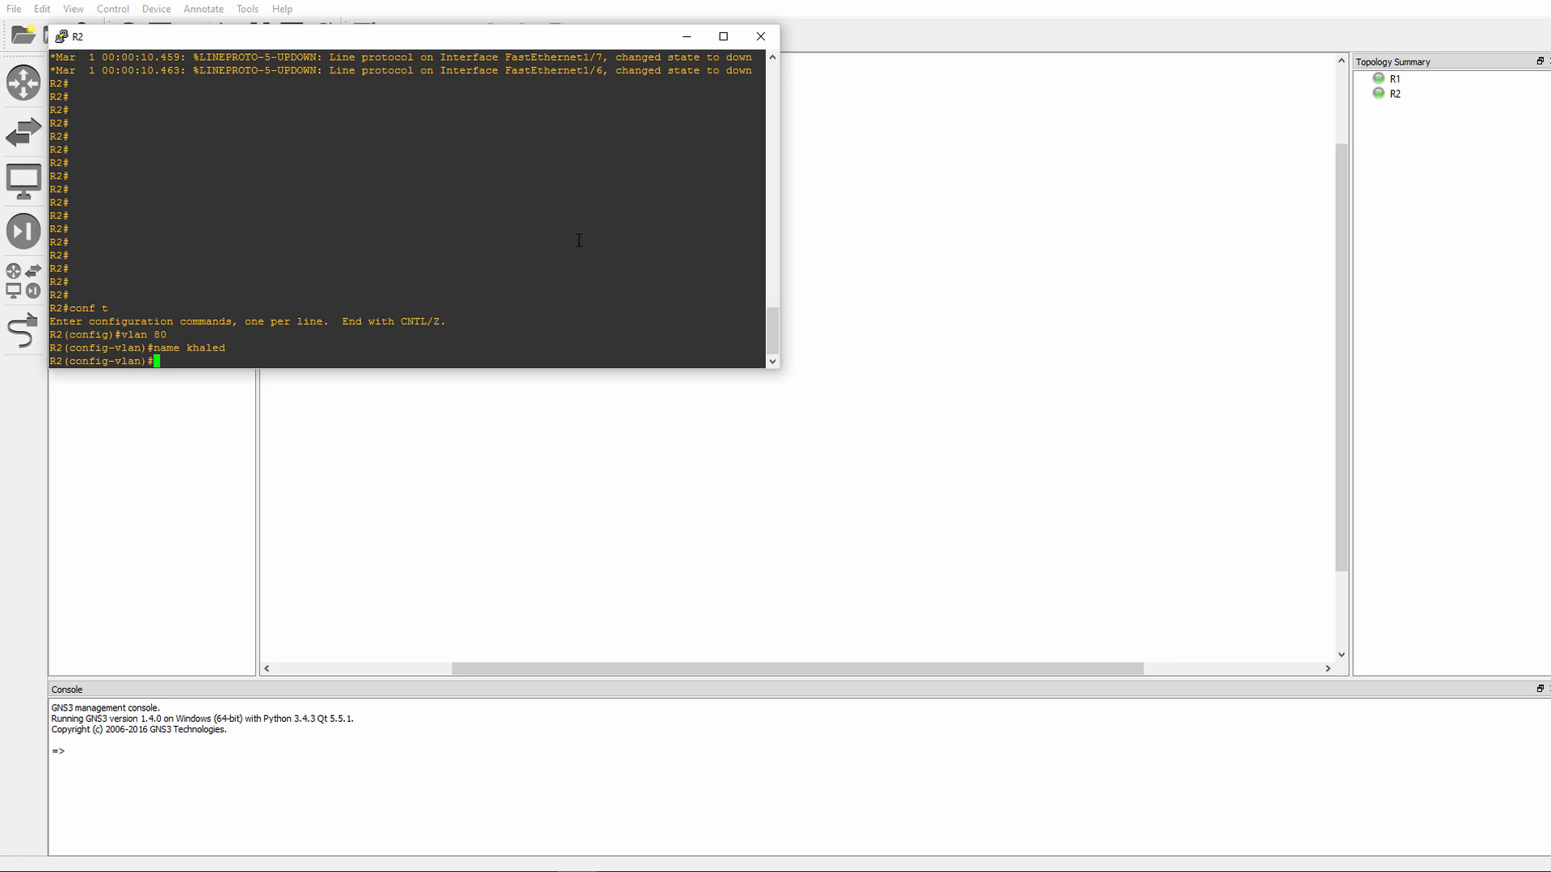
key(ctrl+z)
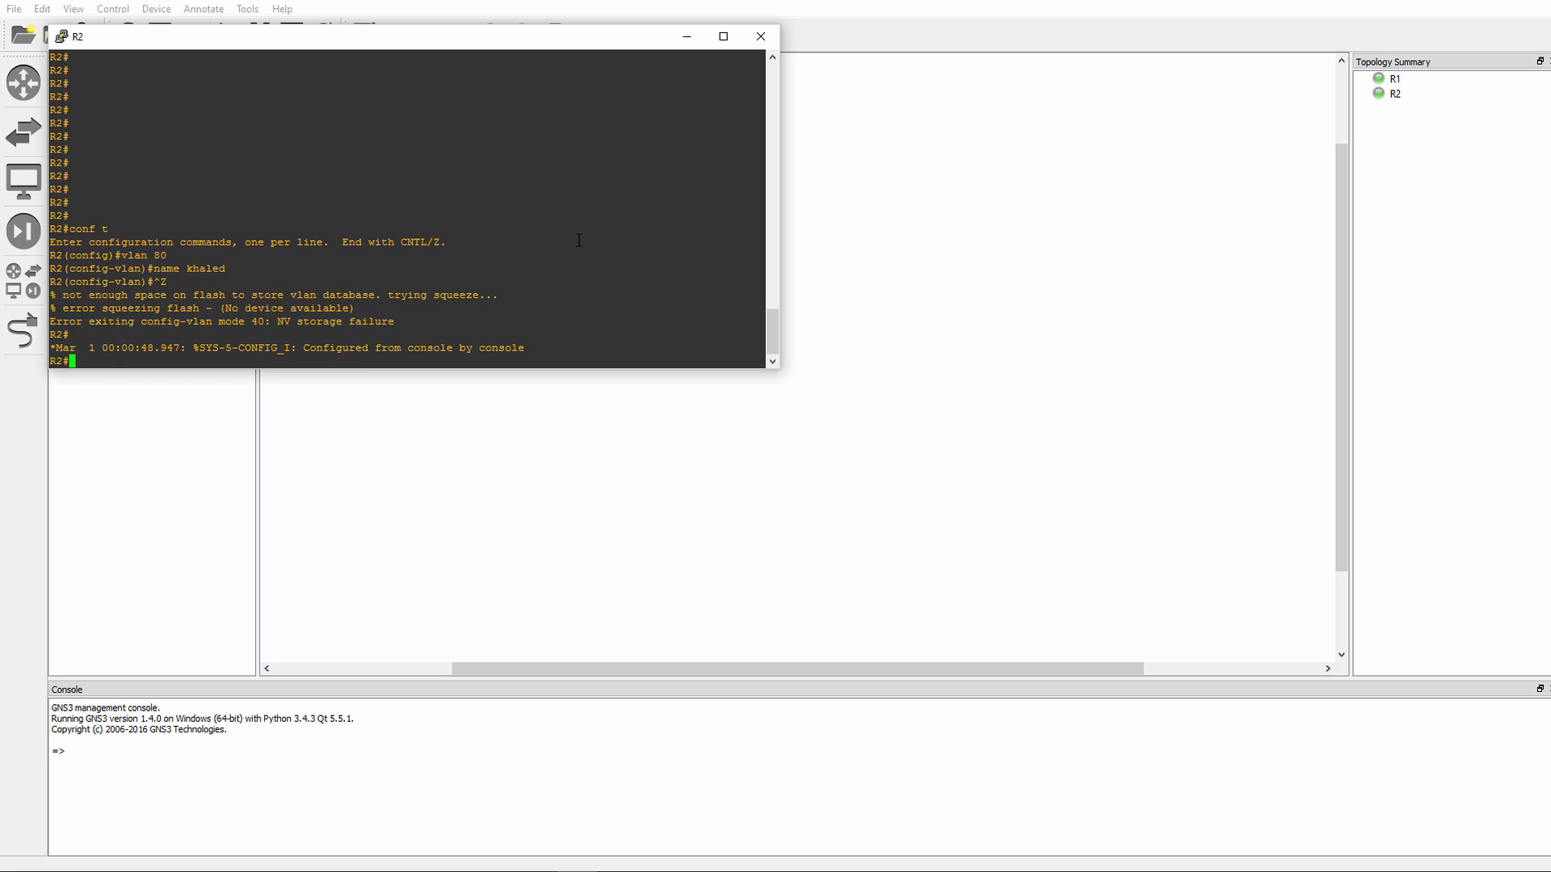
key(Return)
key(Return)
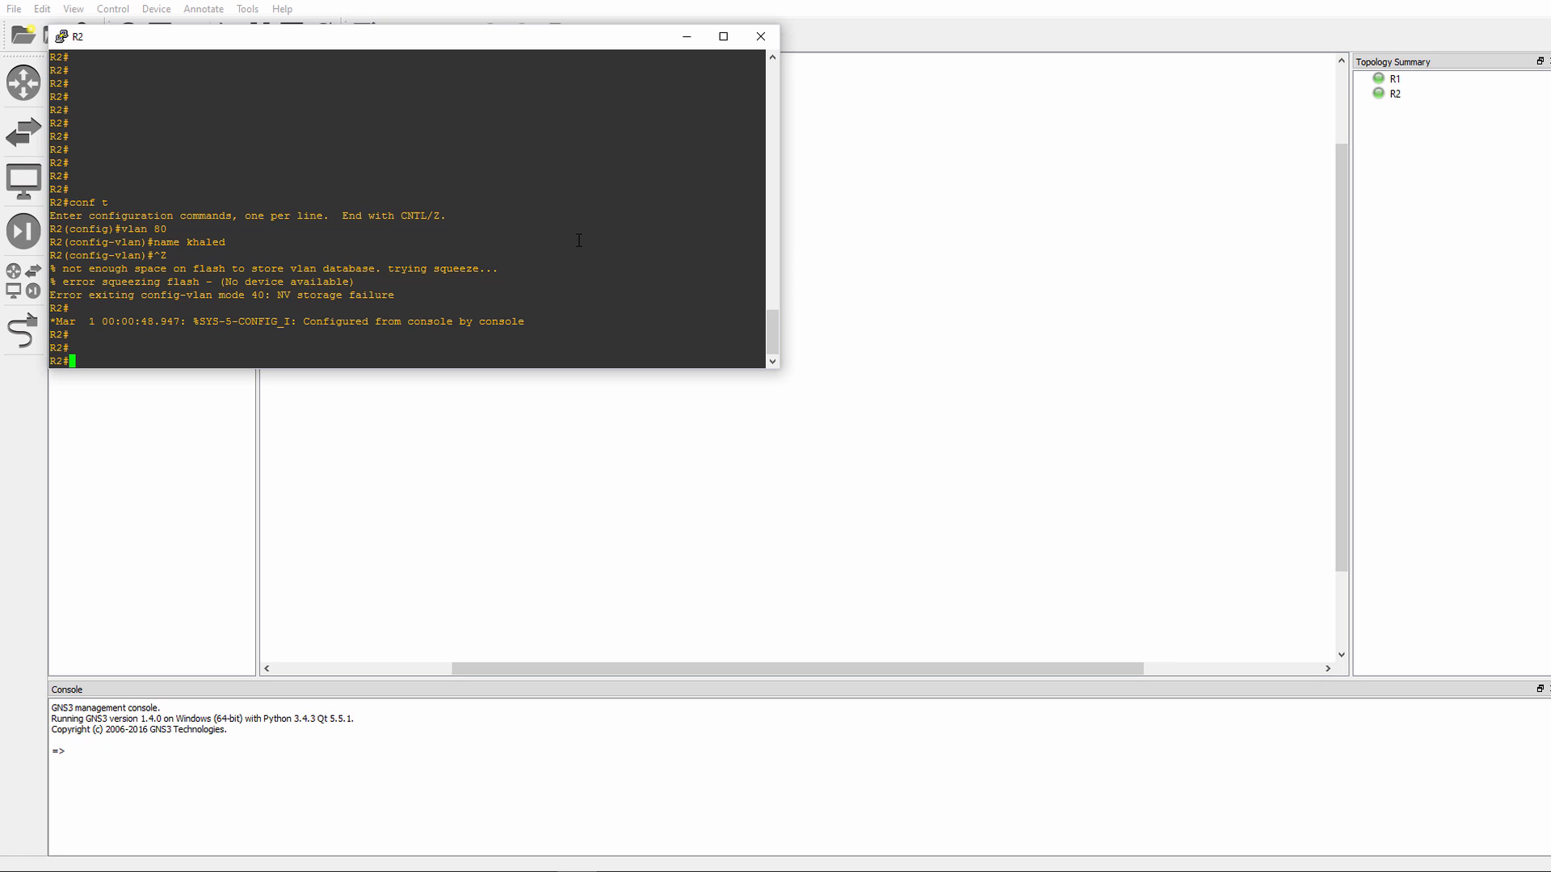
key(Return)
key(Return)
key(Return)
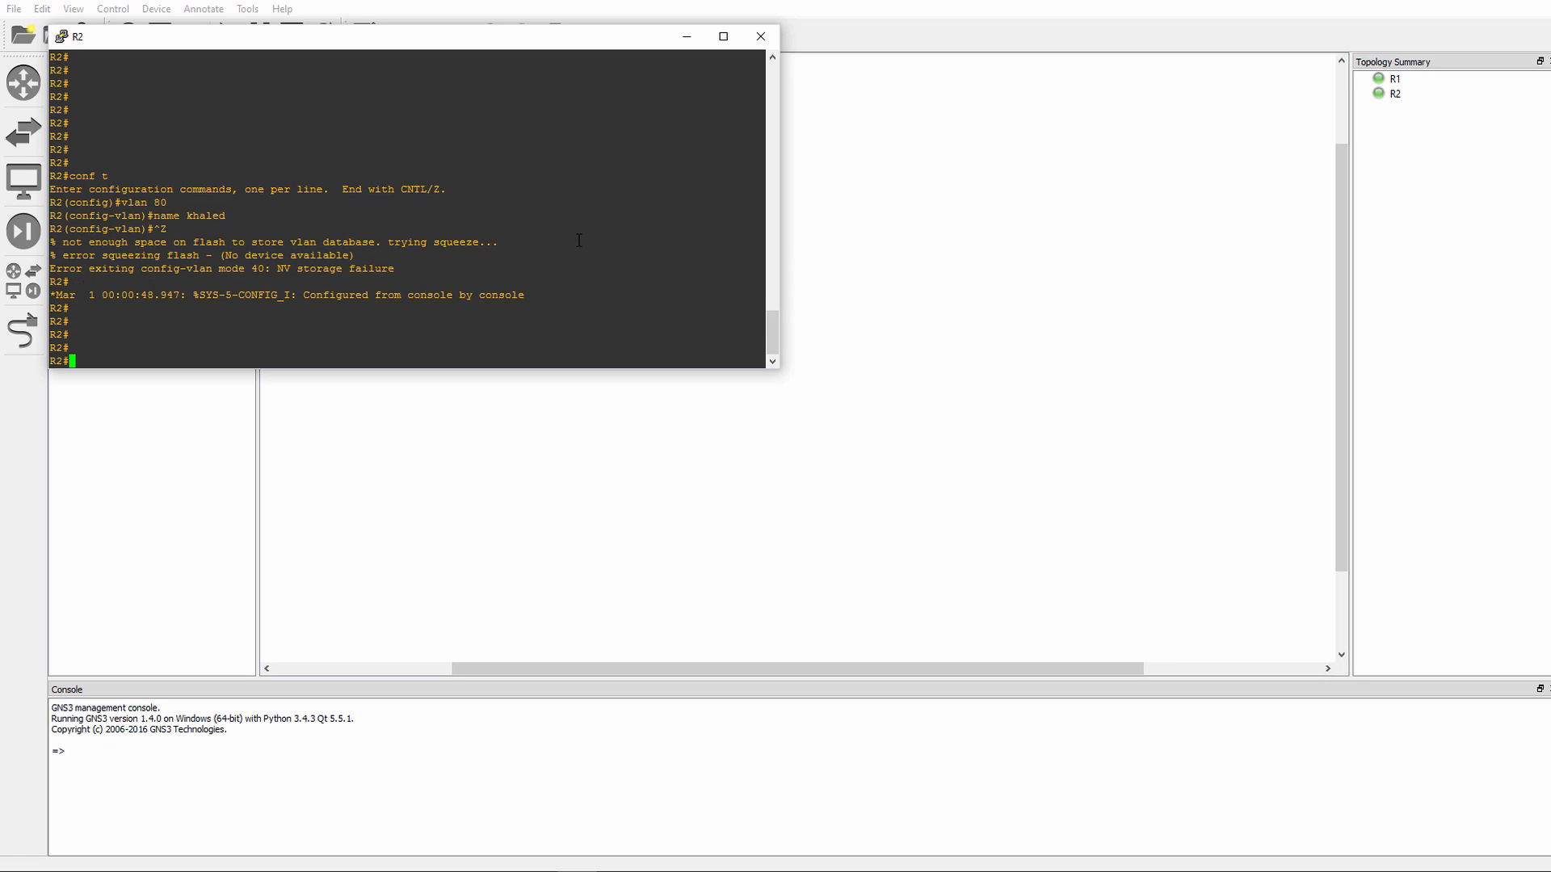
- List the contents of R2's flash with dir flash: and close the console session
text(dir )
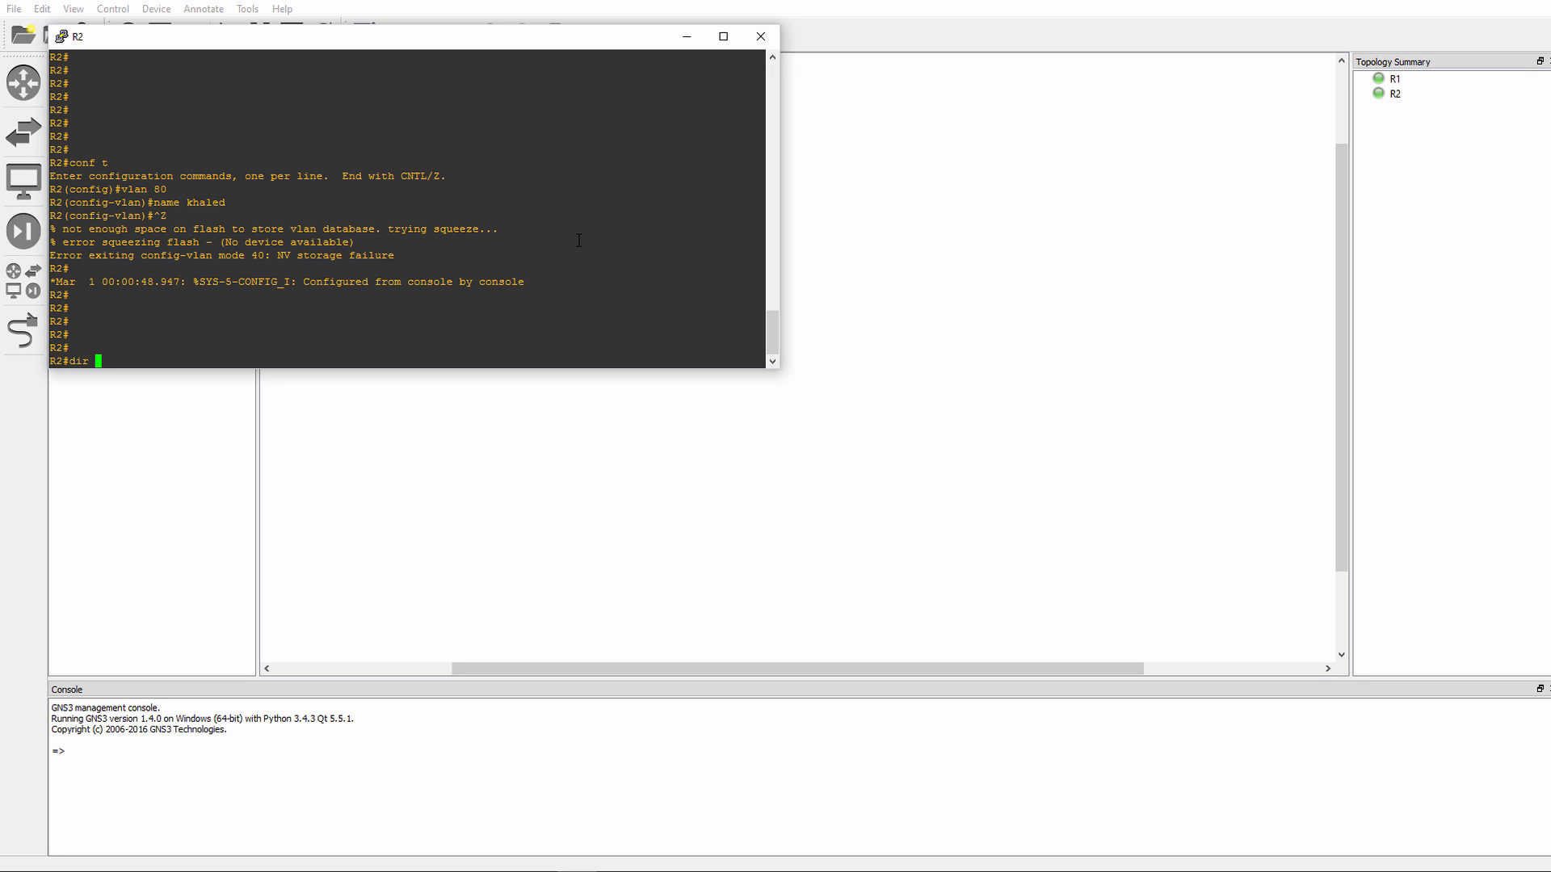
text(flash)
text(:)
key(Return)
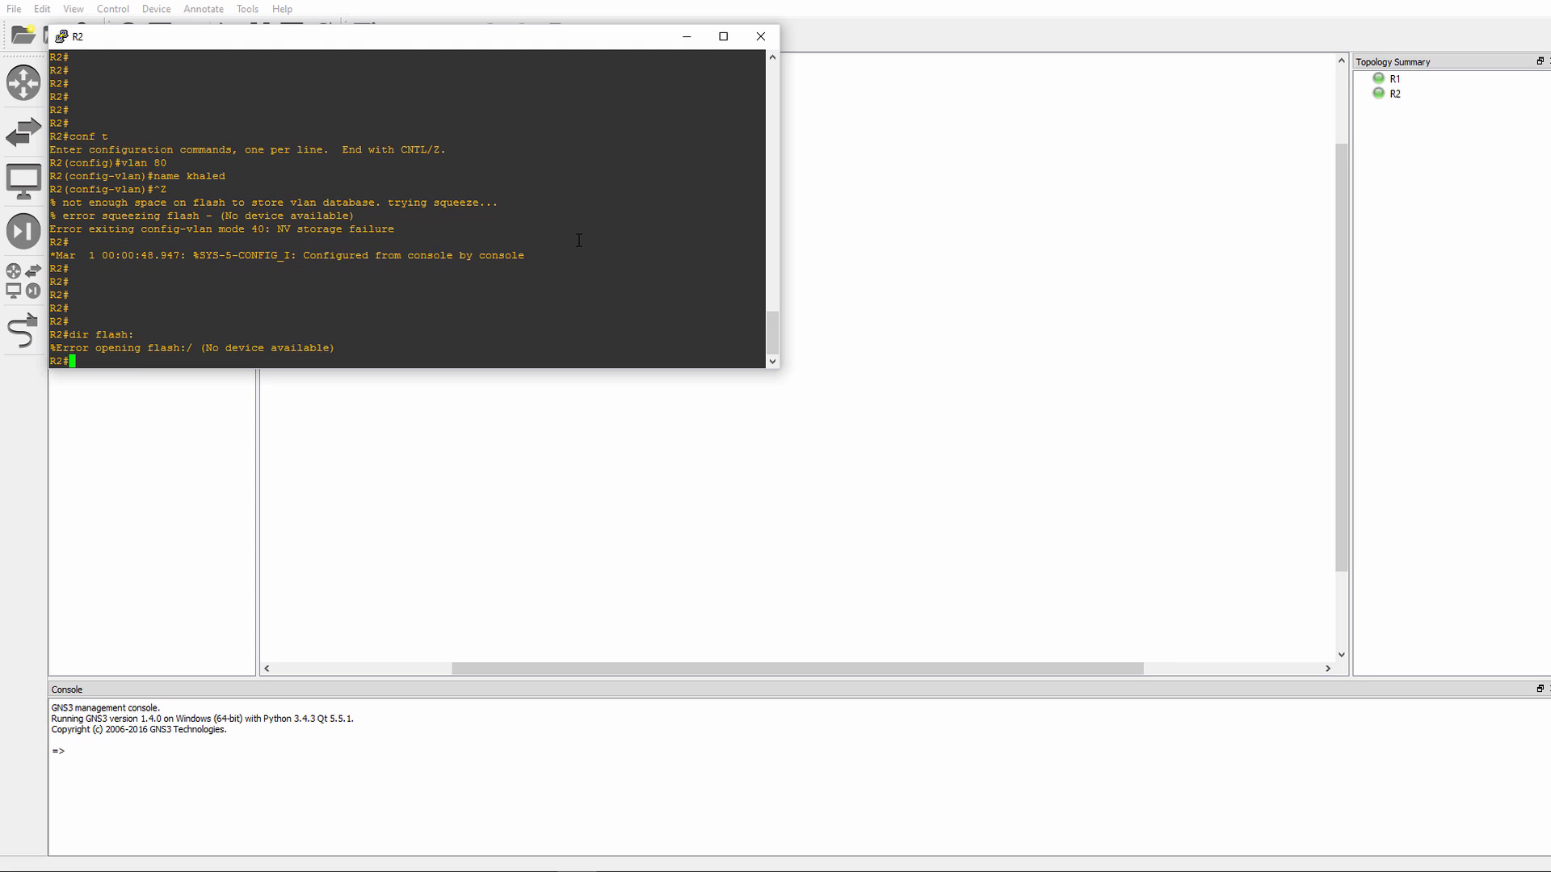
key(Return)
key(Return)
key(Return)
key(Return)
key(Return)
key(Return)
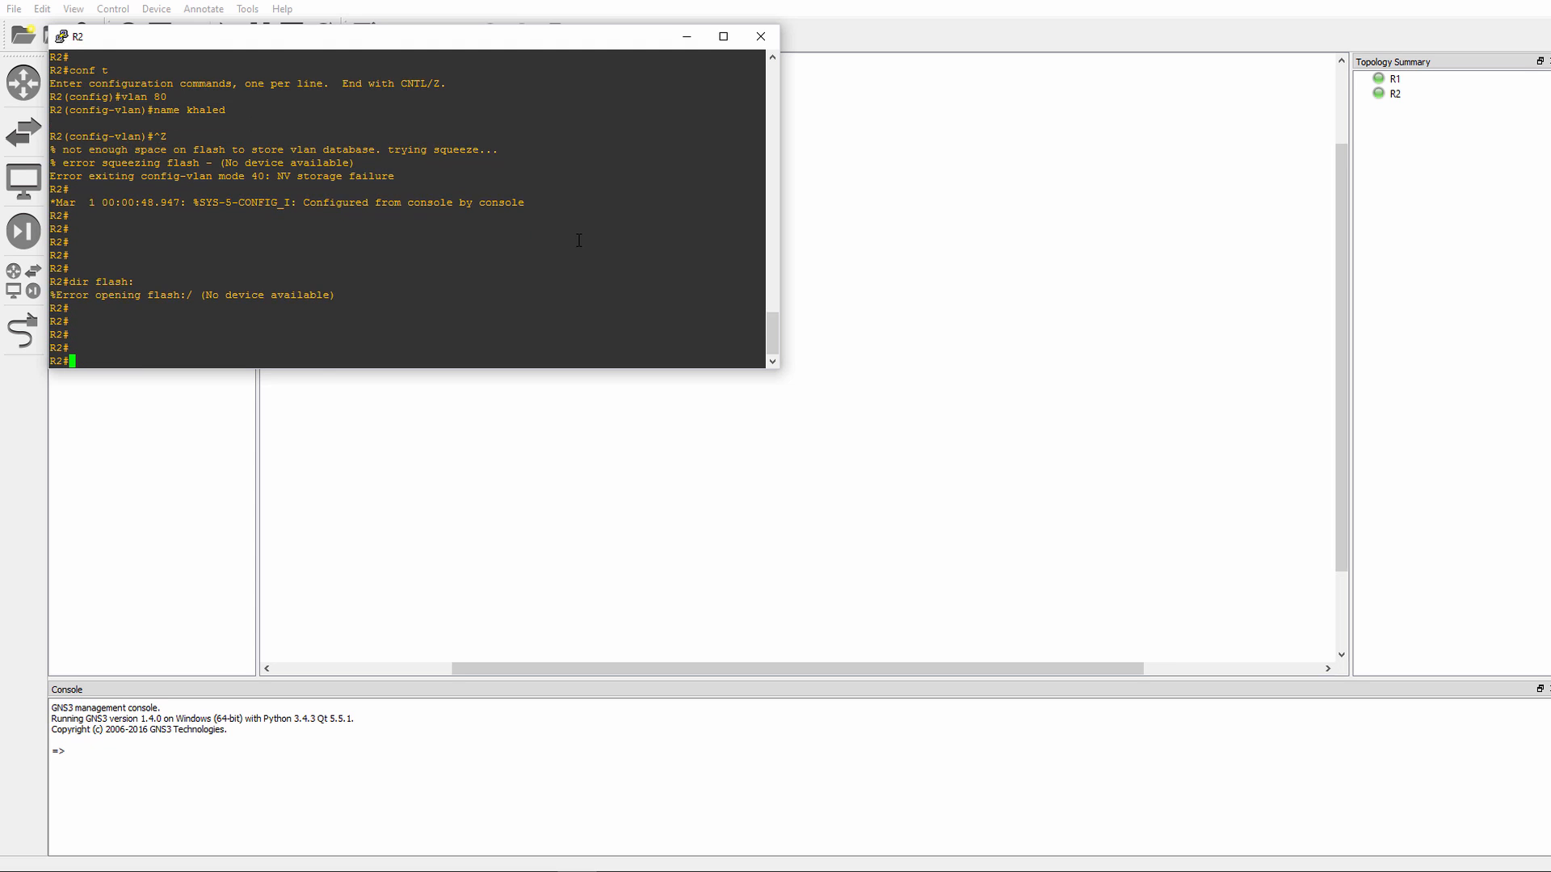
key(Return)
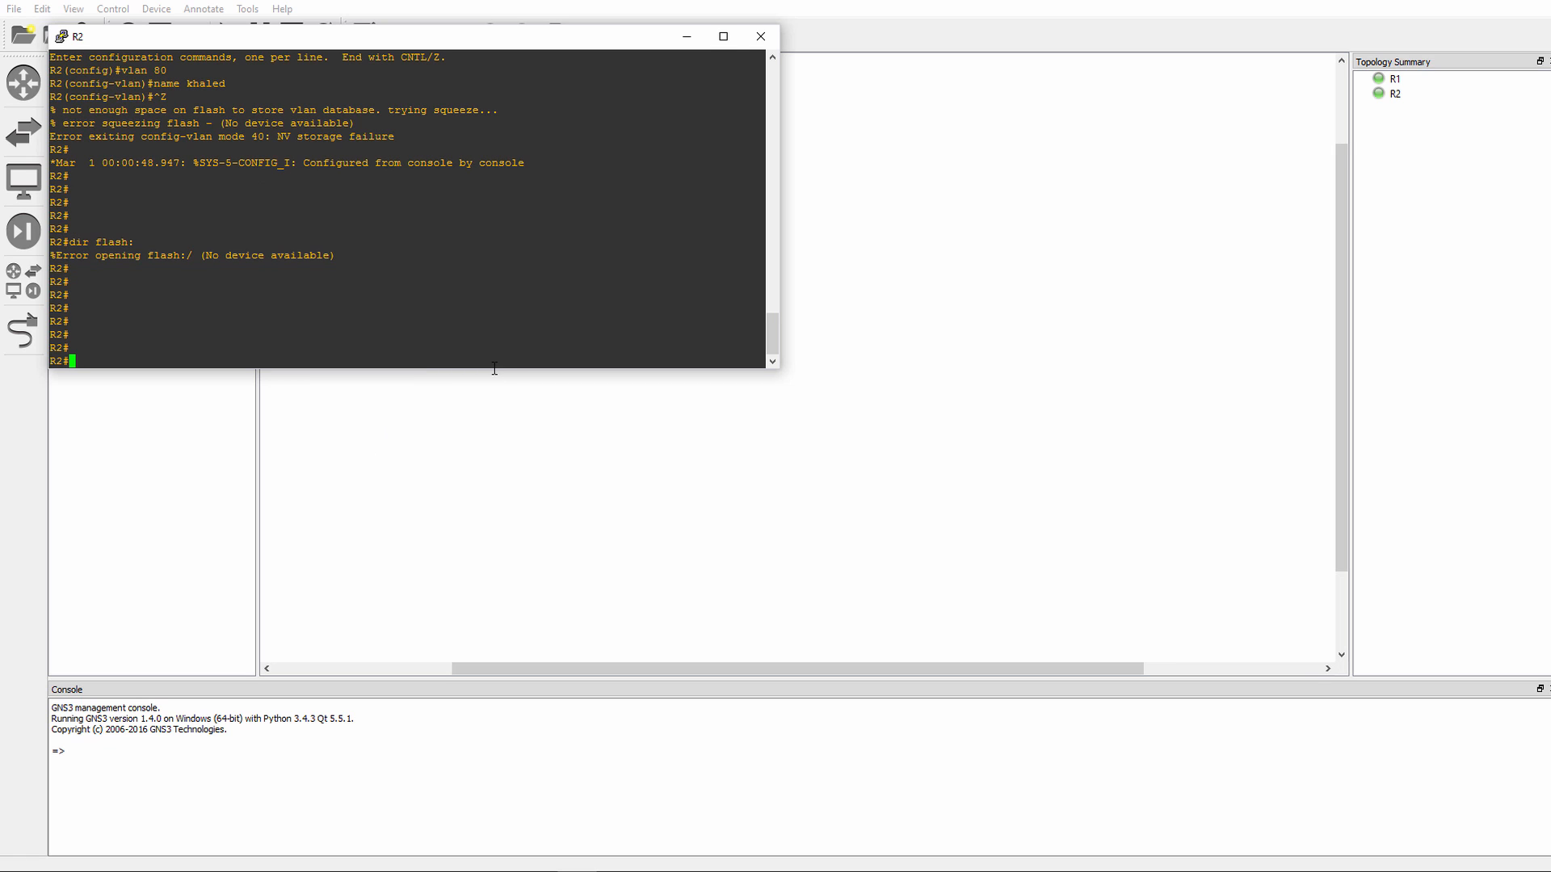
click(760, 36)
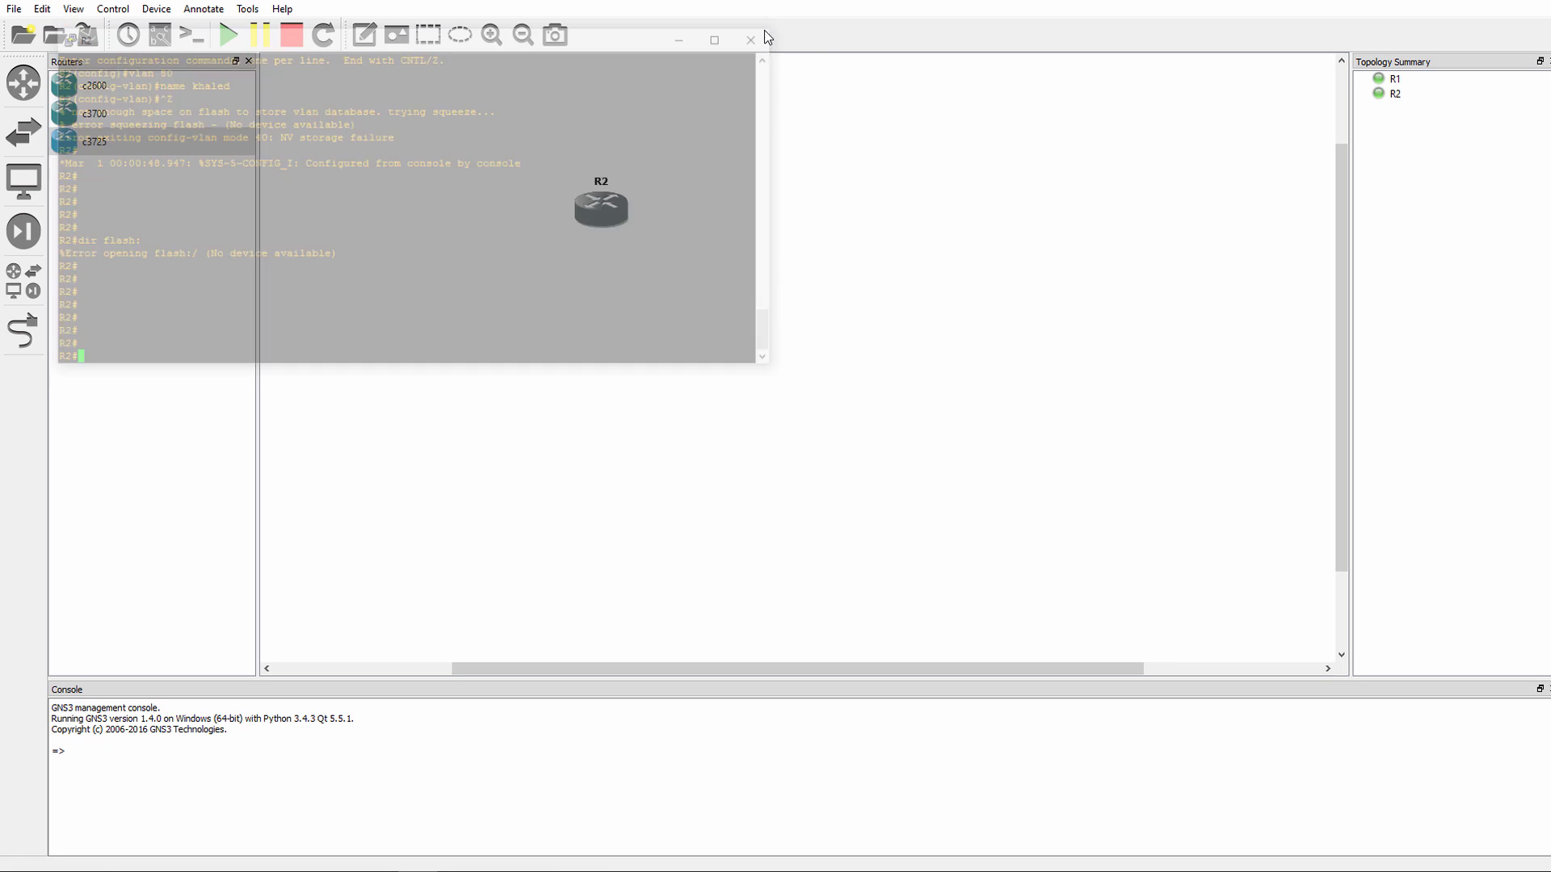
- Delete router R2 from the topology and confirm the removal
click(601, 181)
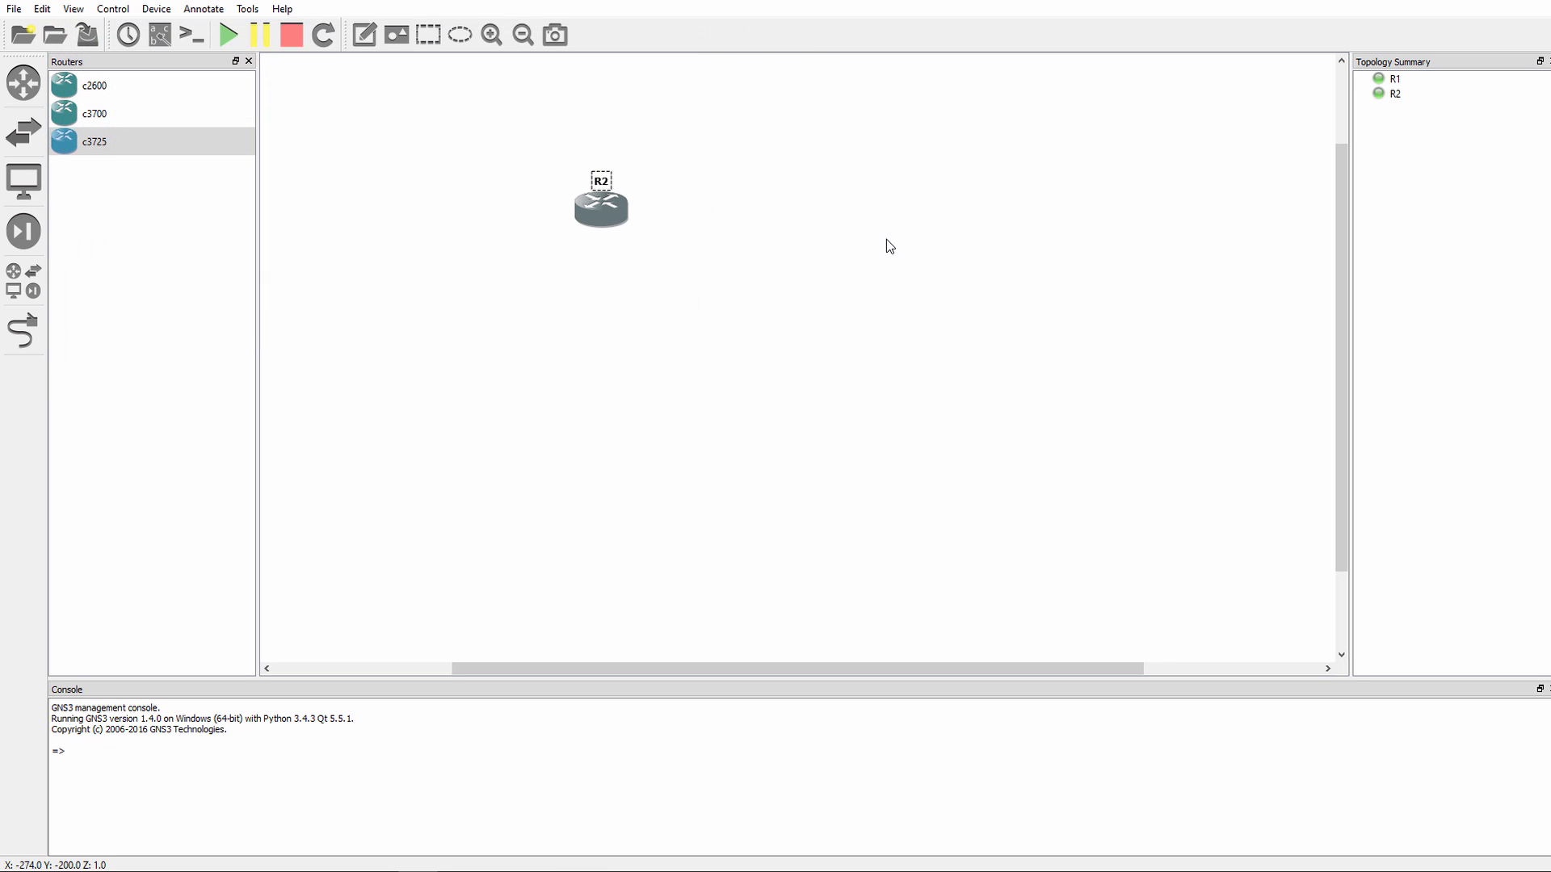
key(Delete)
key(Return)
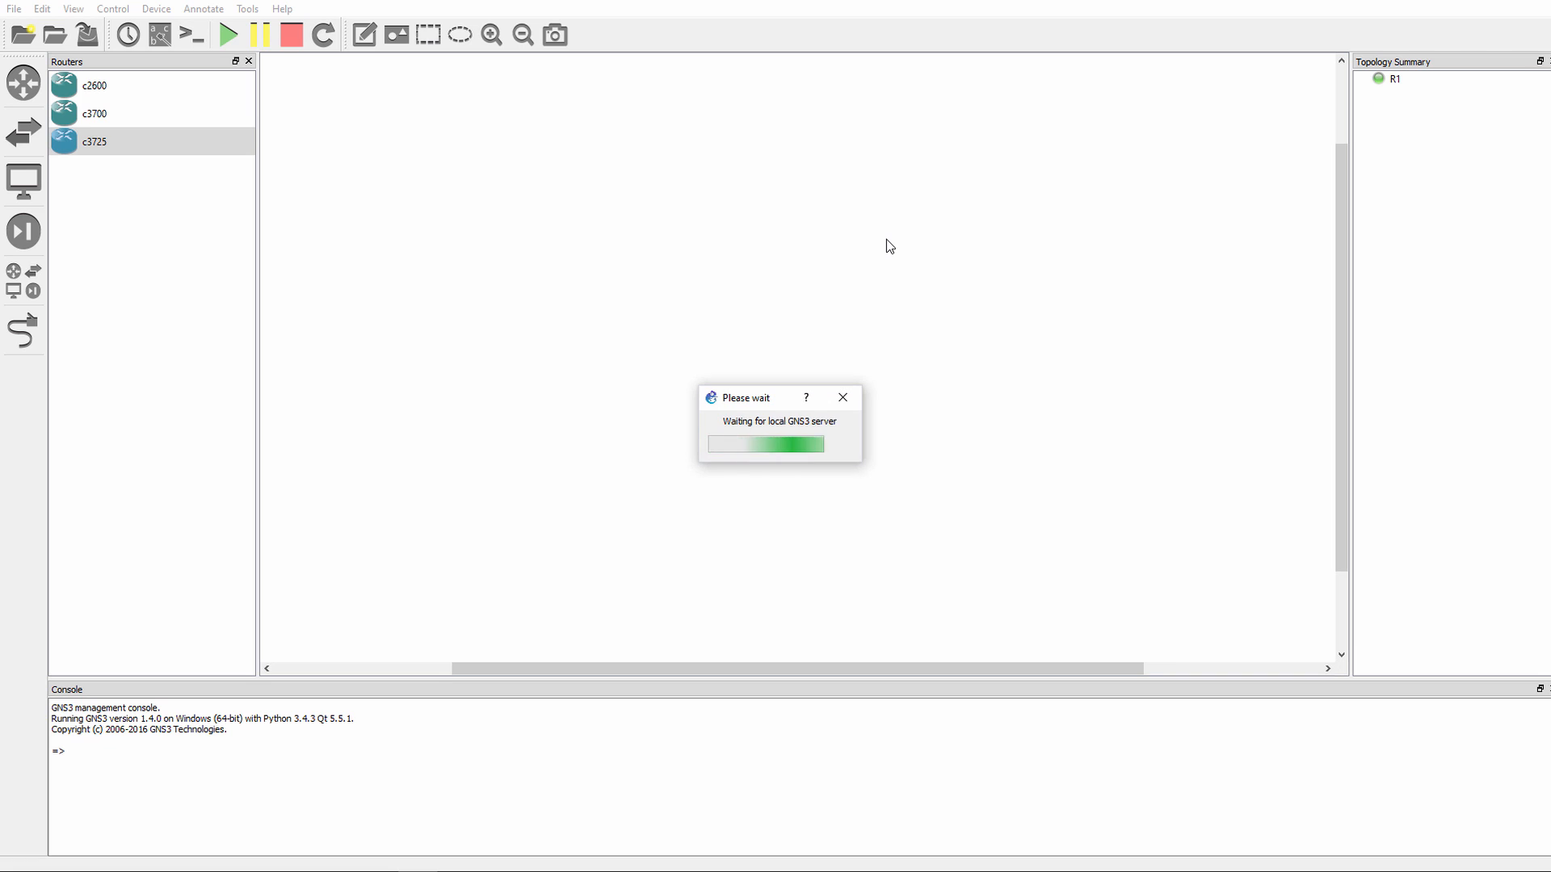
- Edit the c3725 IOS router template in the preferences, setting both PCMCIA disk0 and disk1 to 20 MiB
click(42, 11)
click(42, 10)
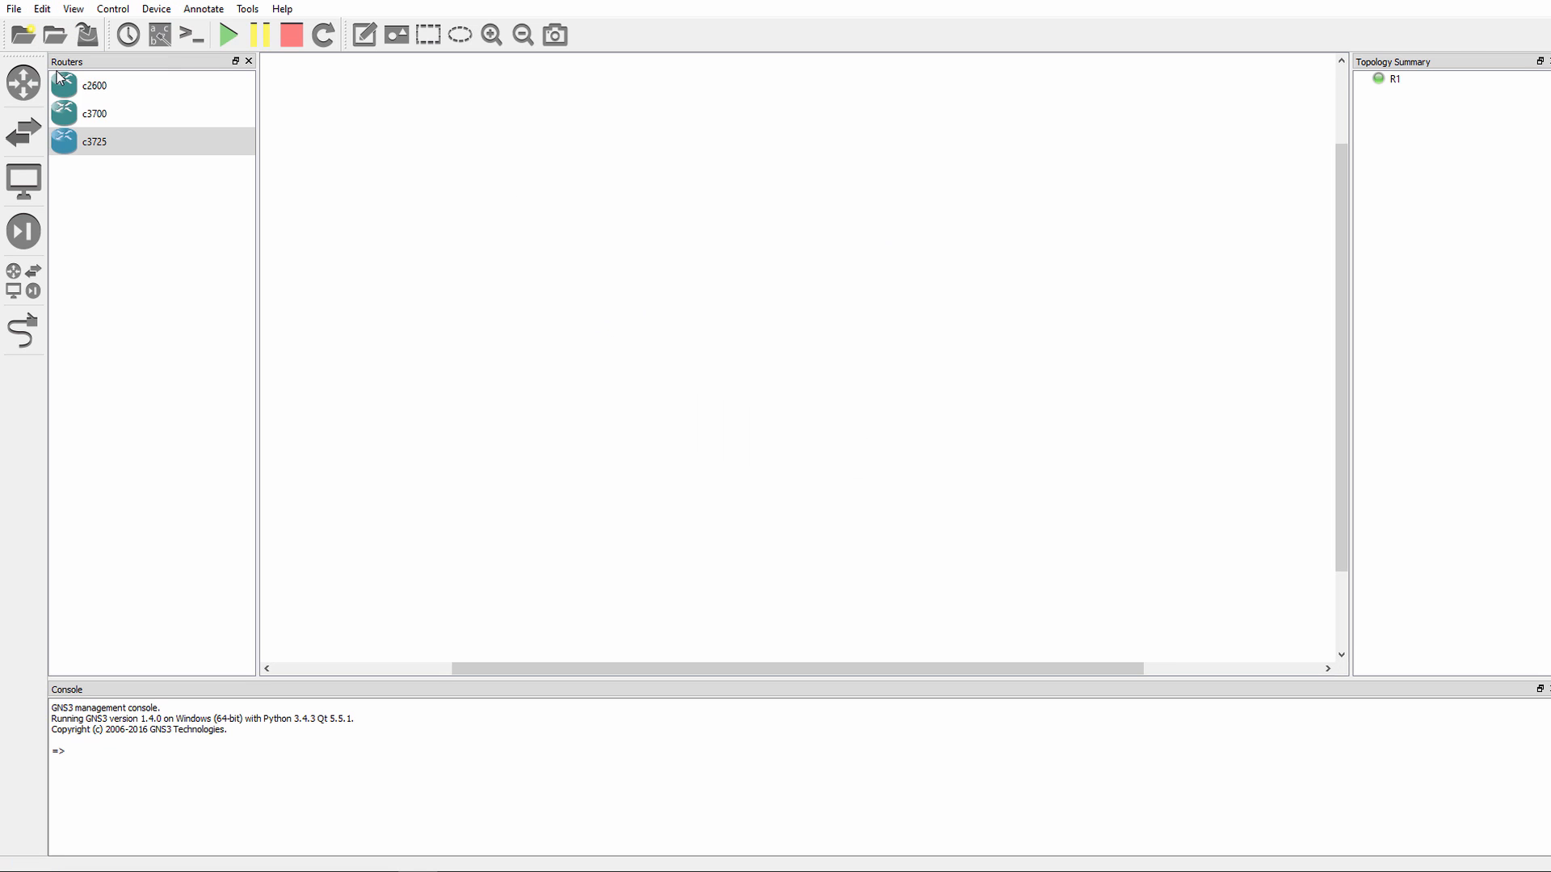
click(42, 10)
click(73, 70)
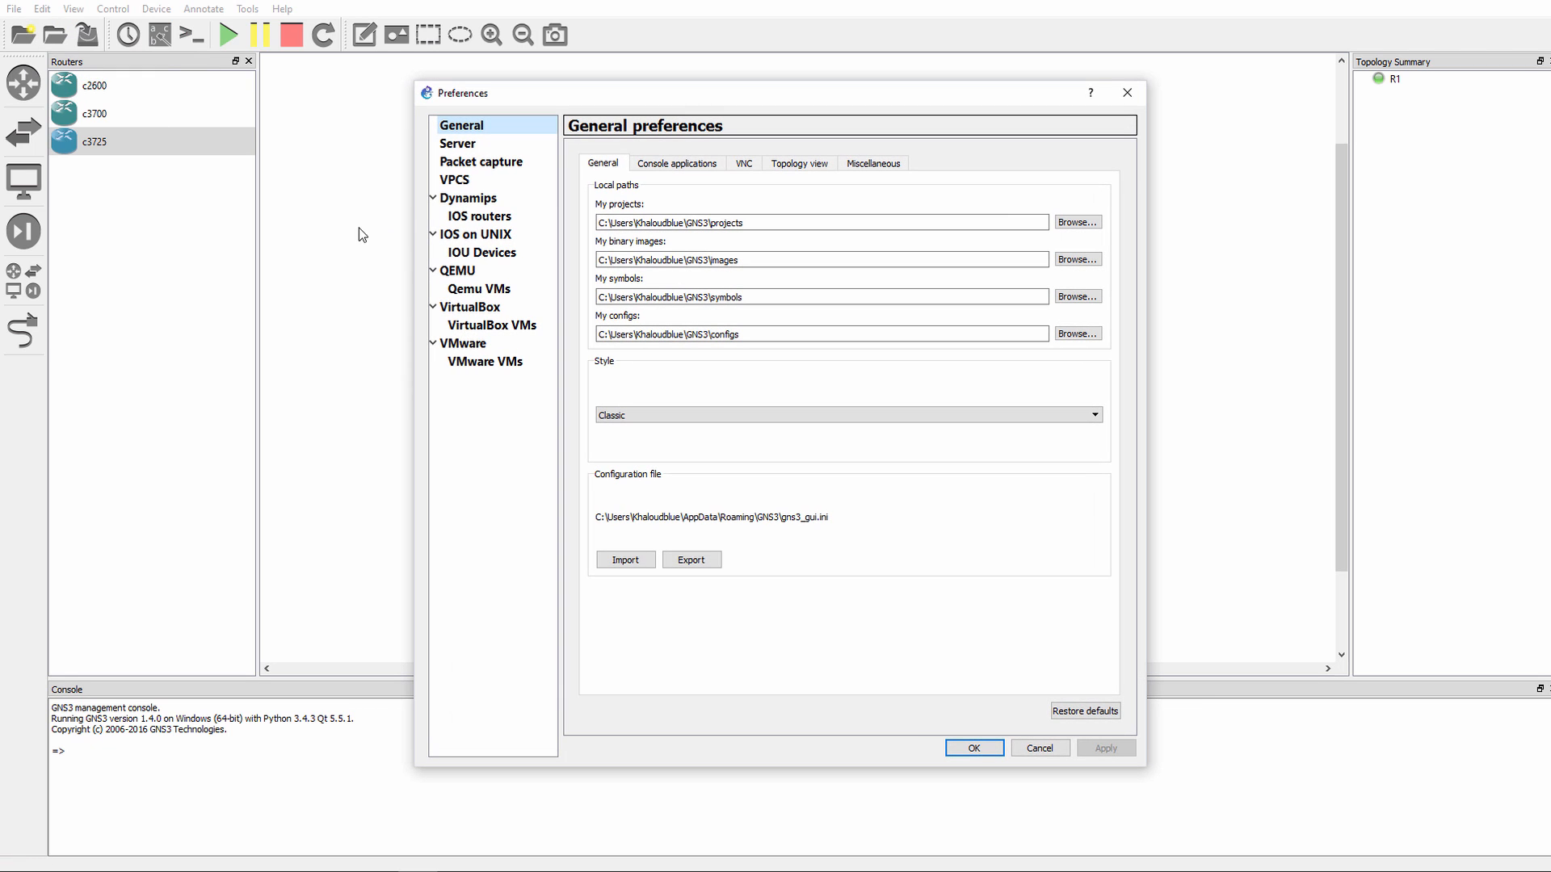
click(473, 215)
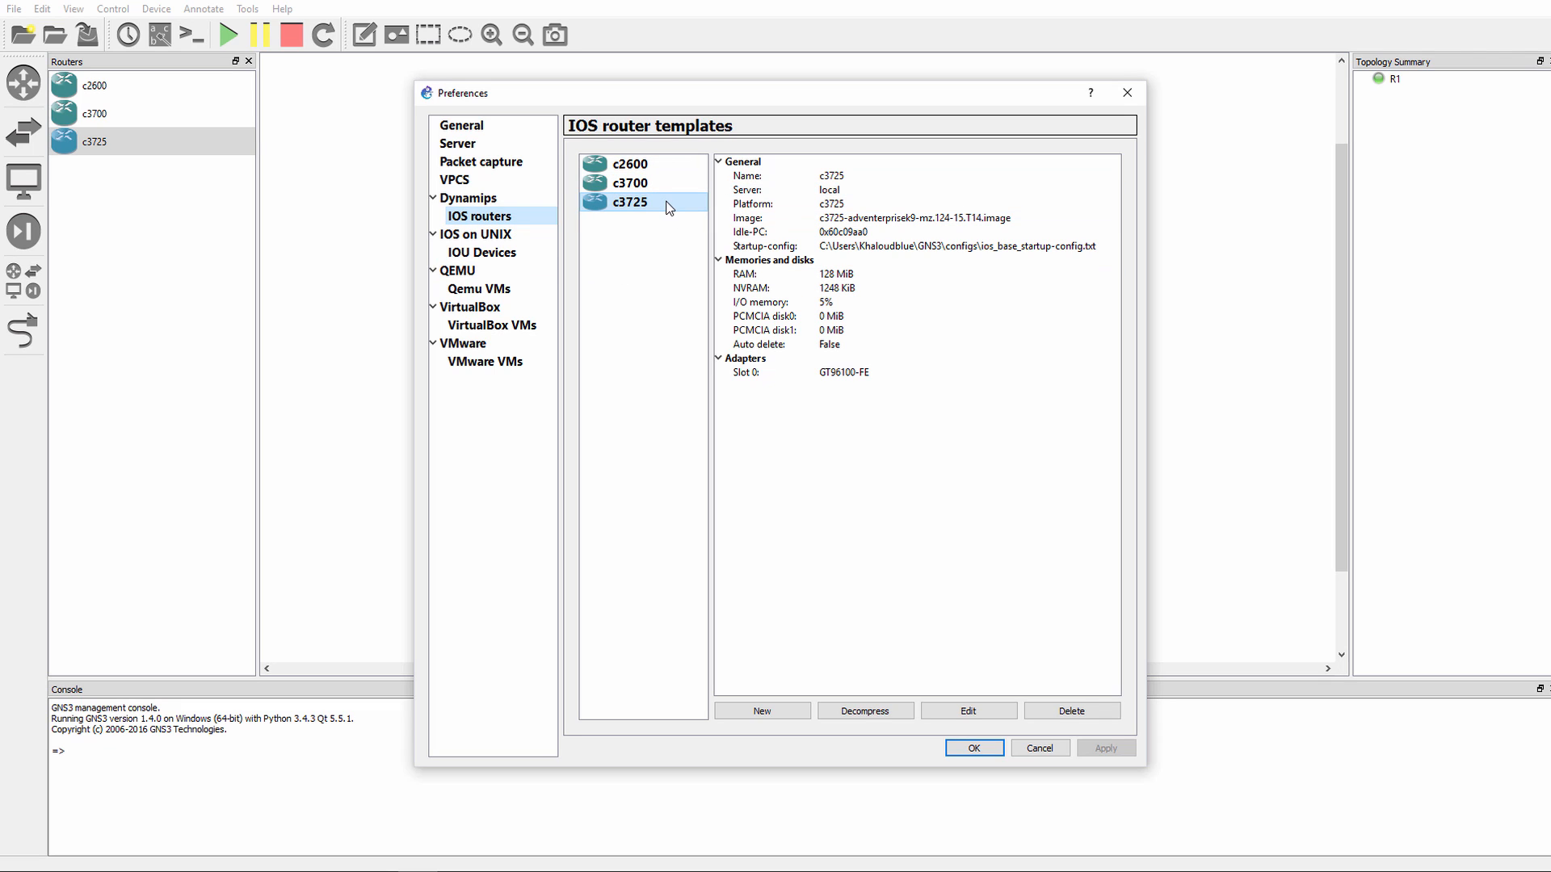
click(903, 221)
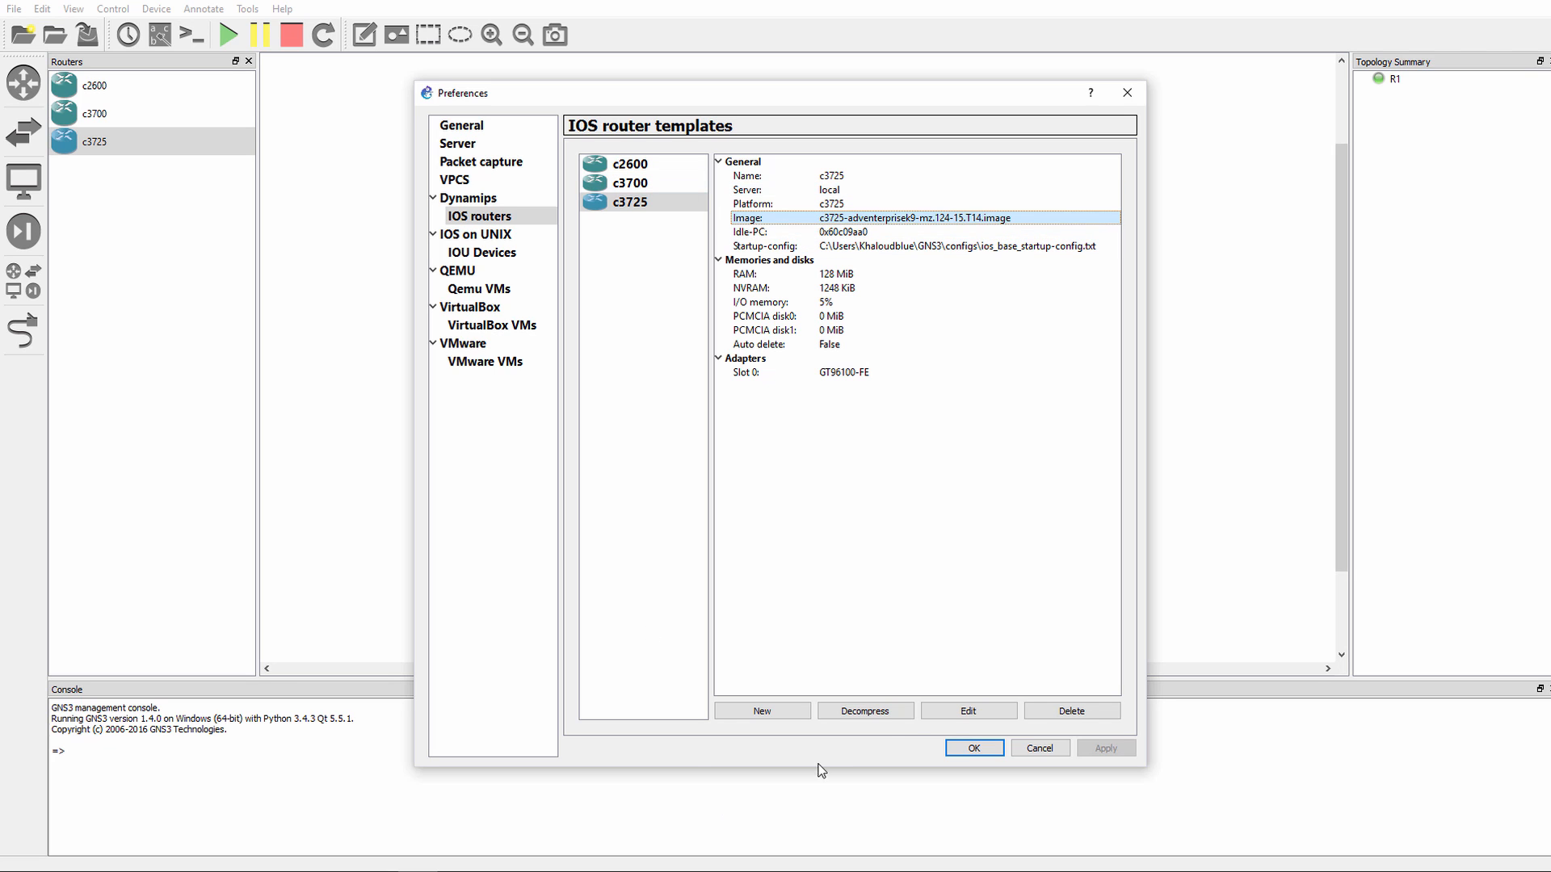
click(950, 714)
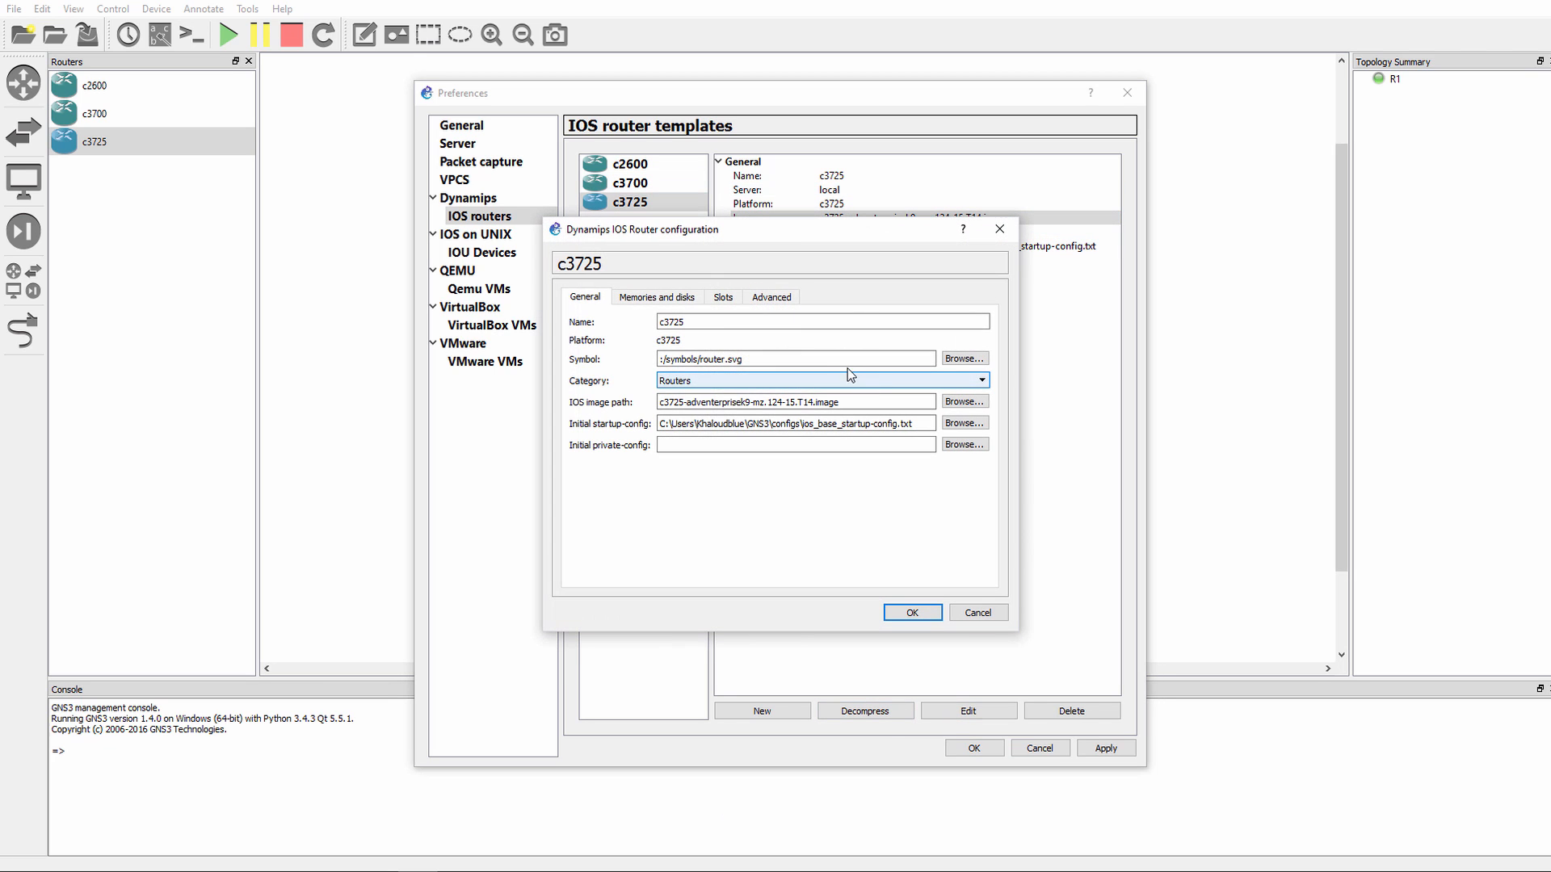
click(687, 300)
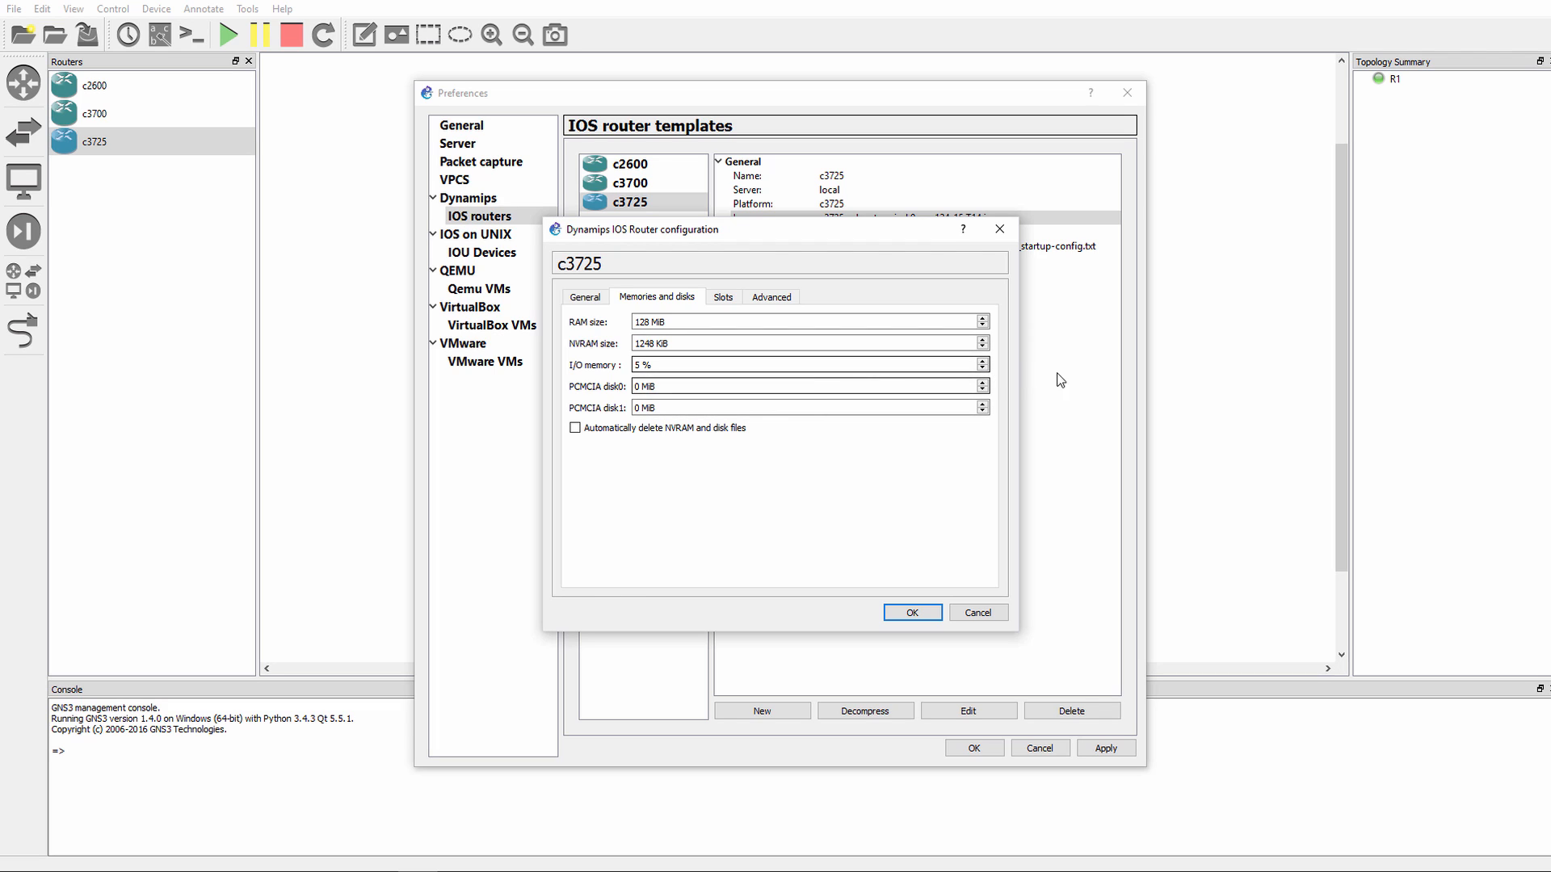
click(984, 384)
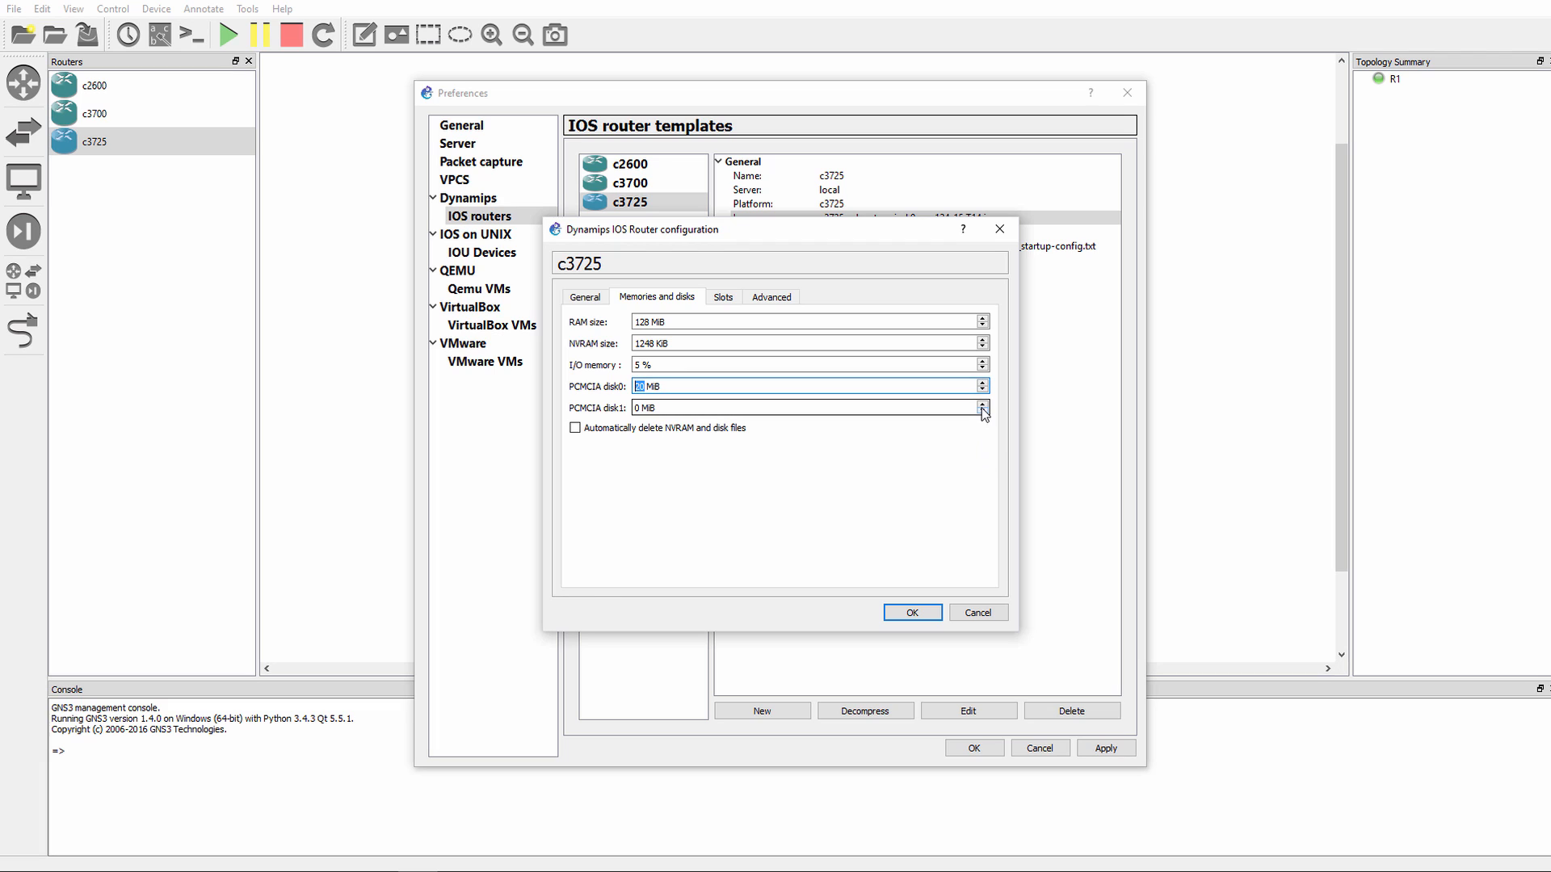
click(984, 405)
click(984, 405)
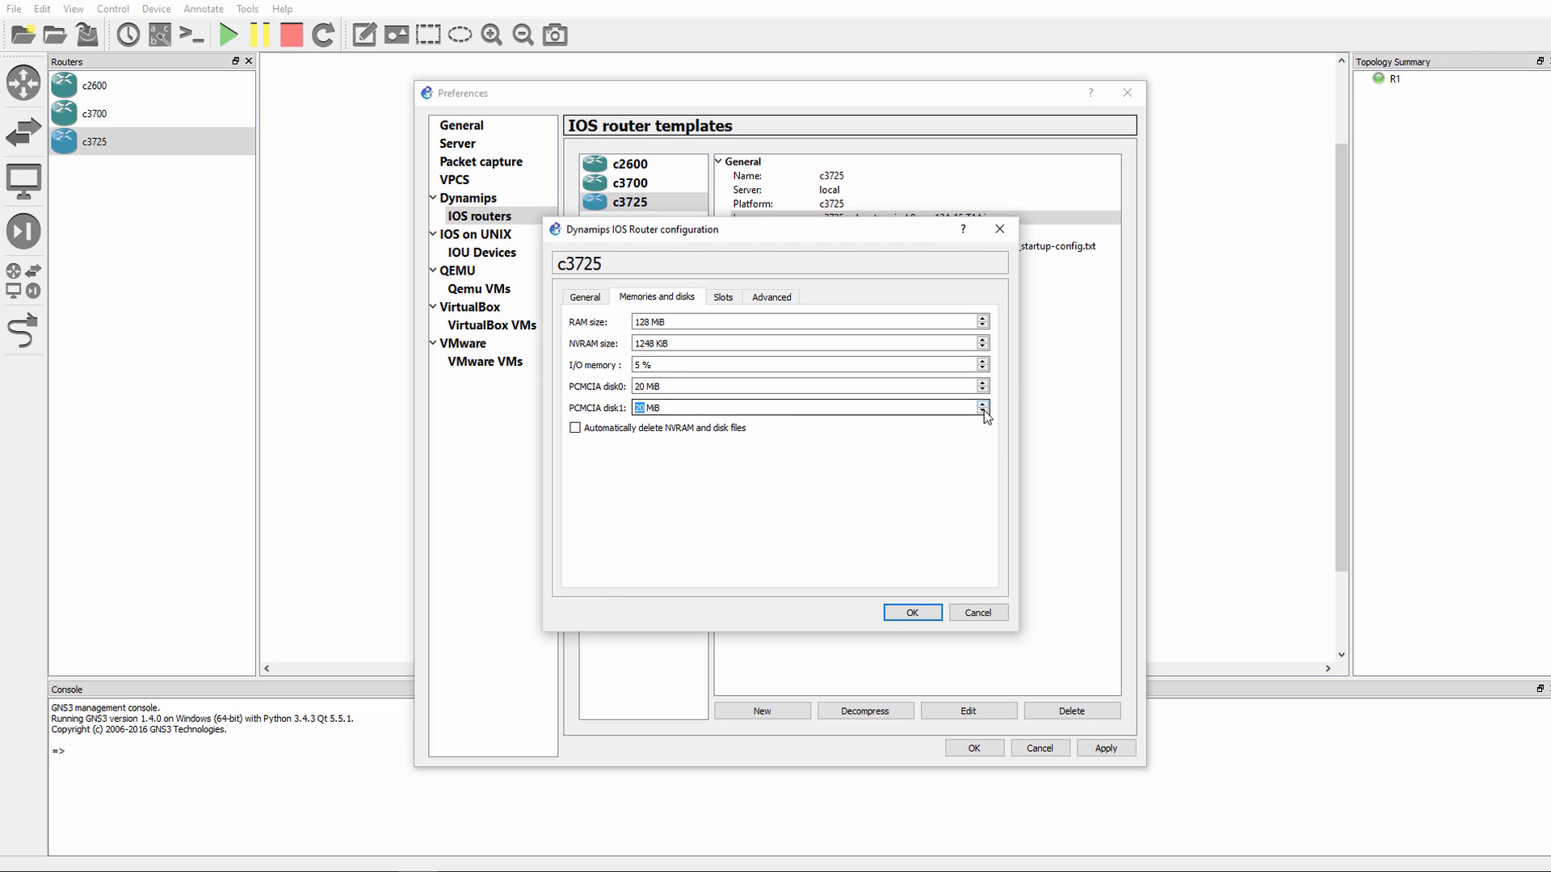
click(984, 405)
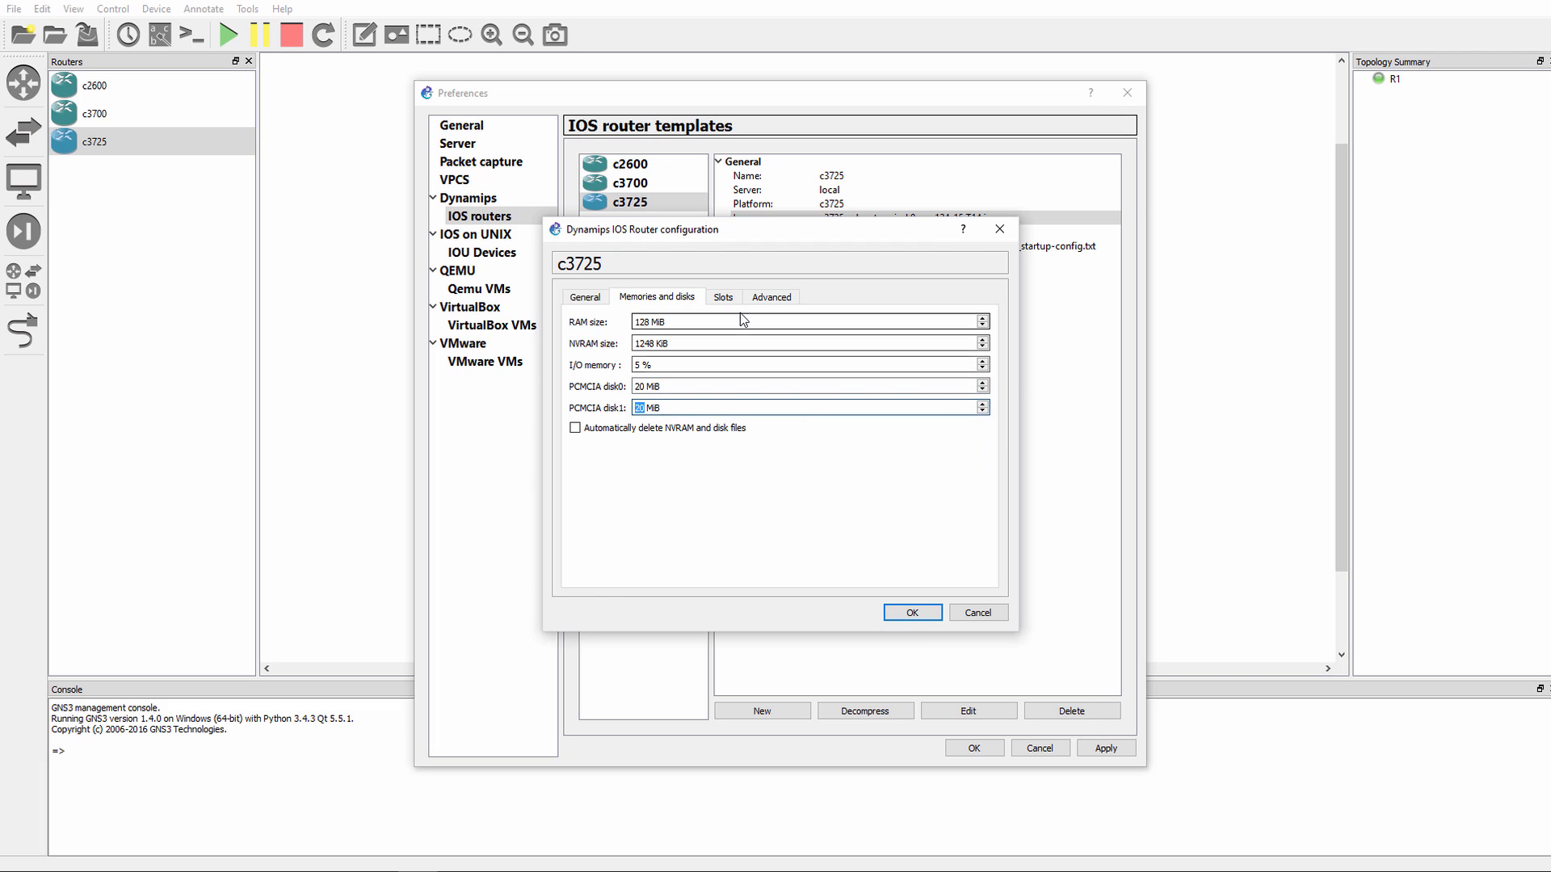
- Assign an NM-16ESW module to adapter slot 1 of the c3725 template and save the preferences
click(723, 298)
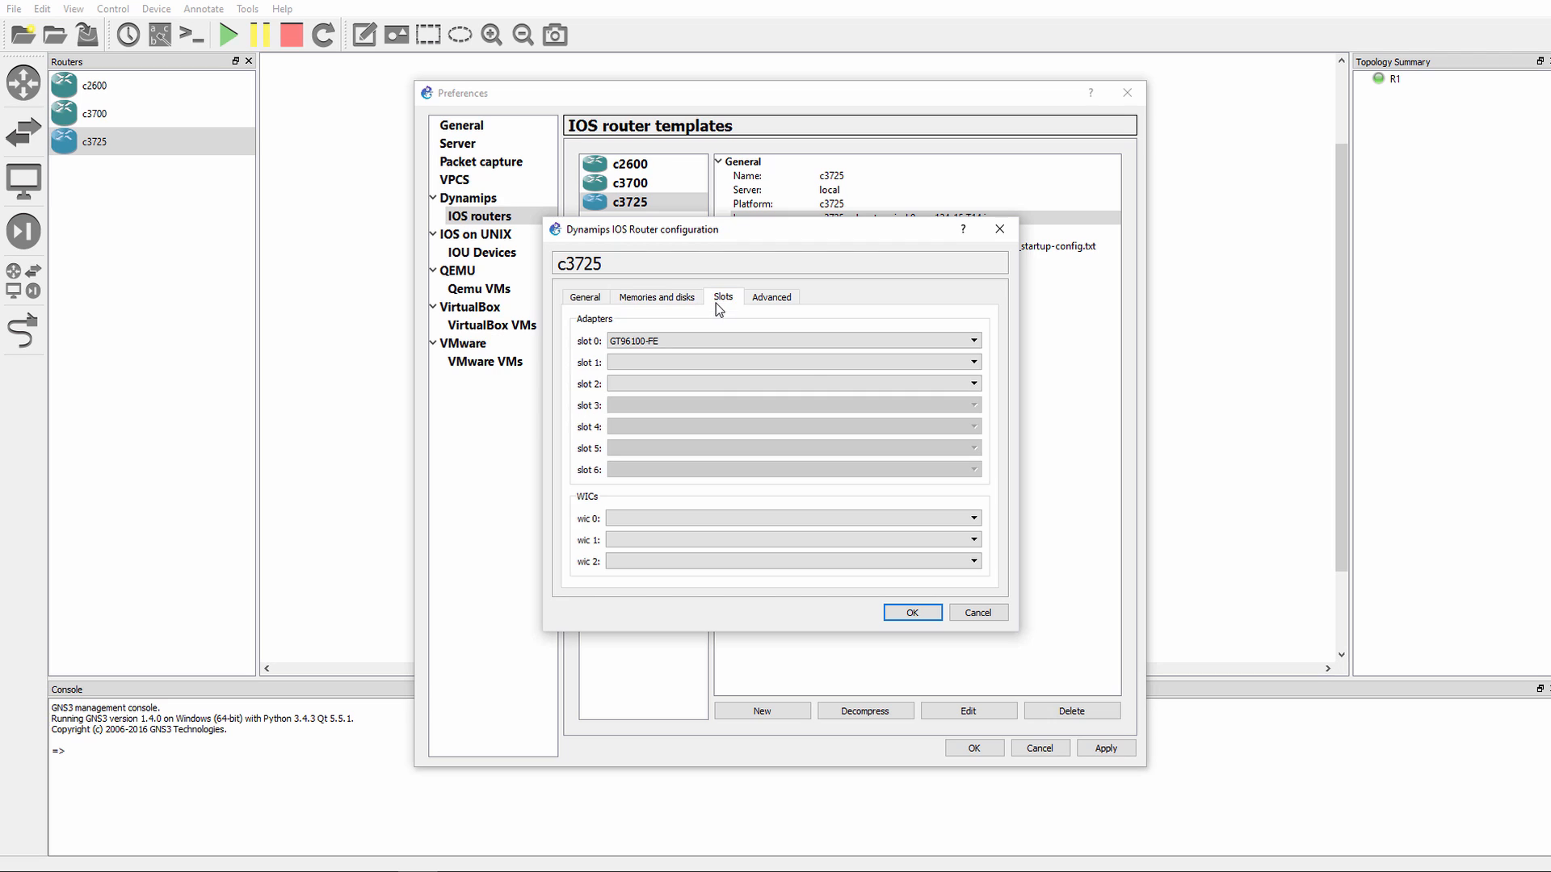
click(805, 362)
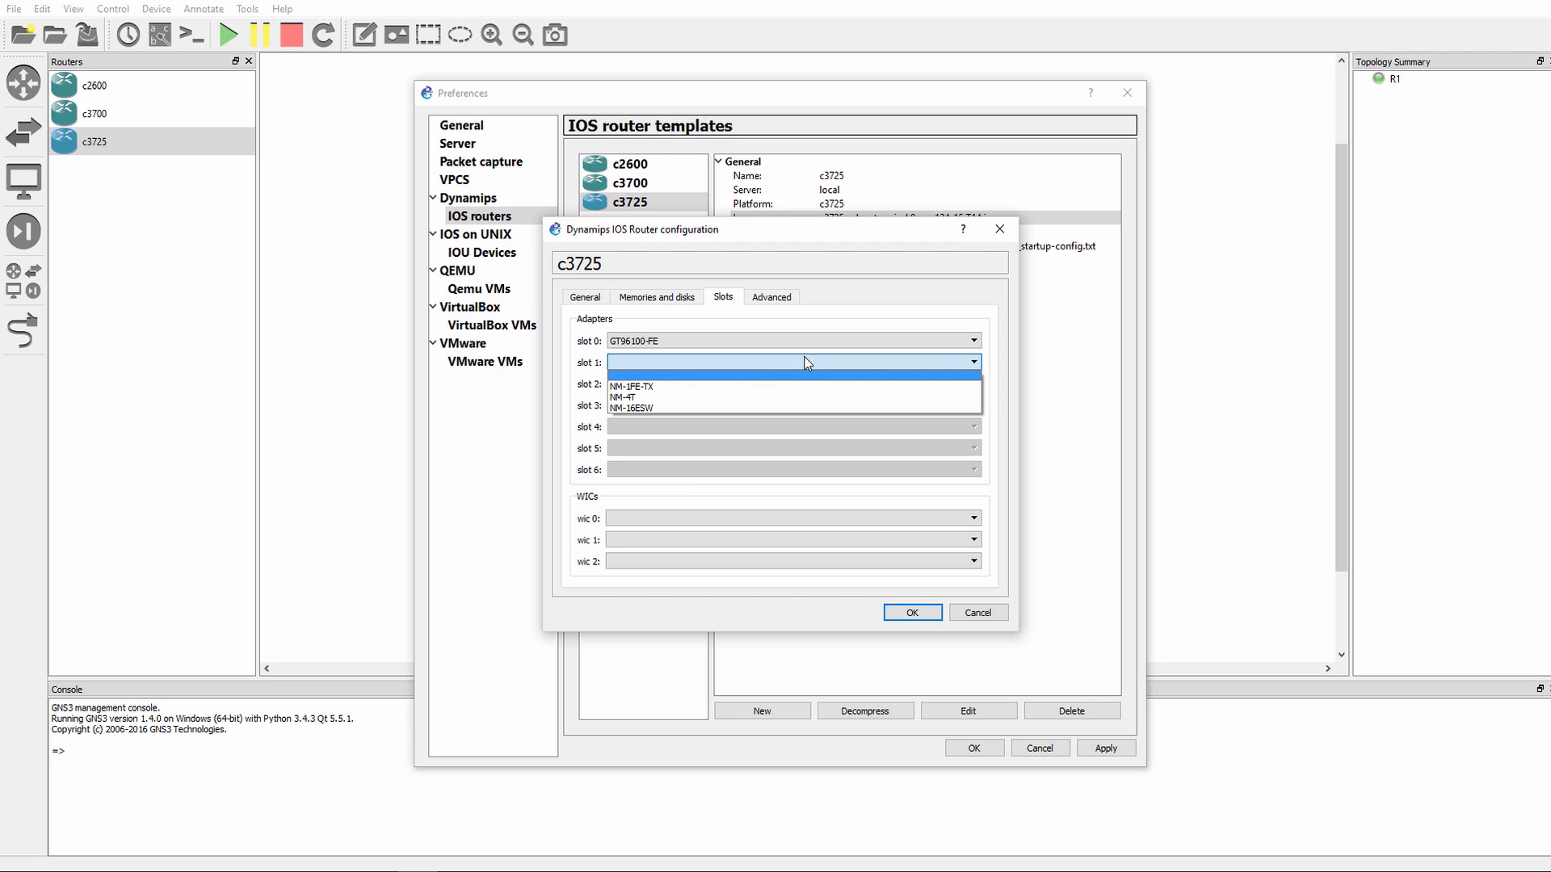
click(673, 407)
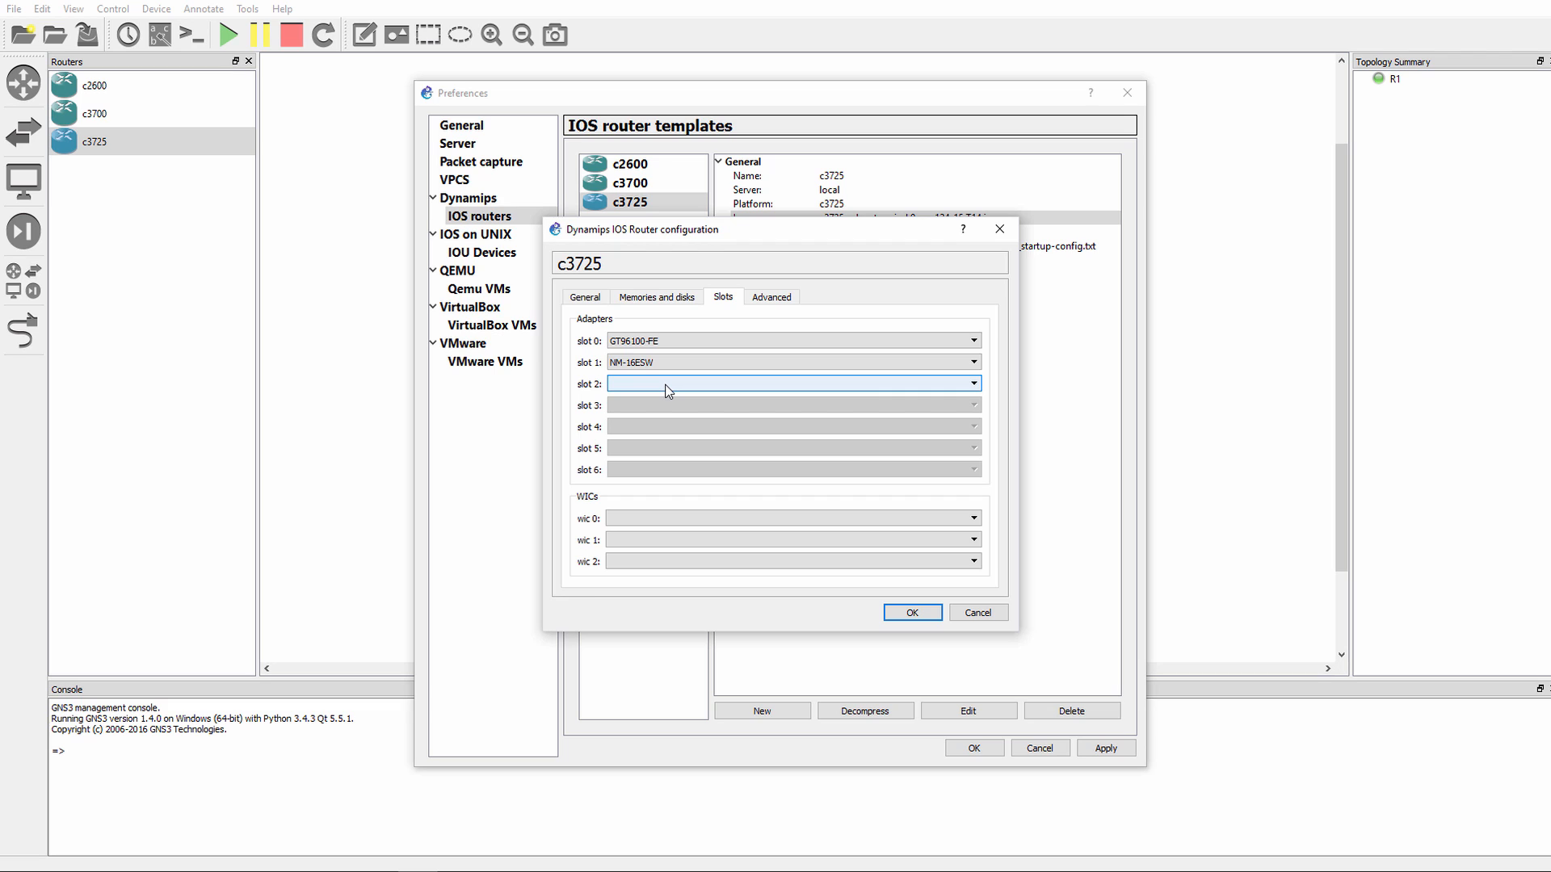
click(668, 391)
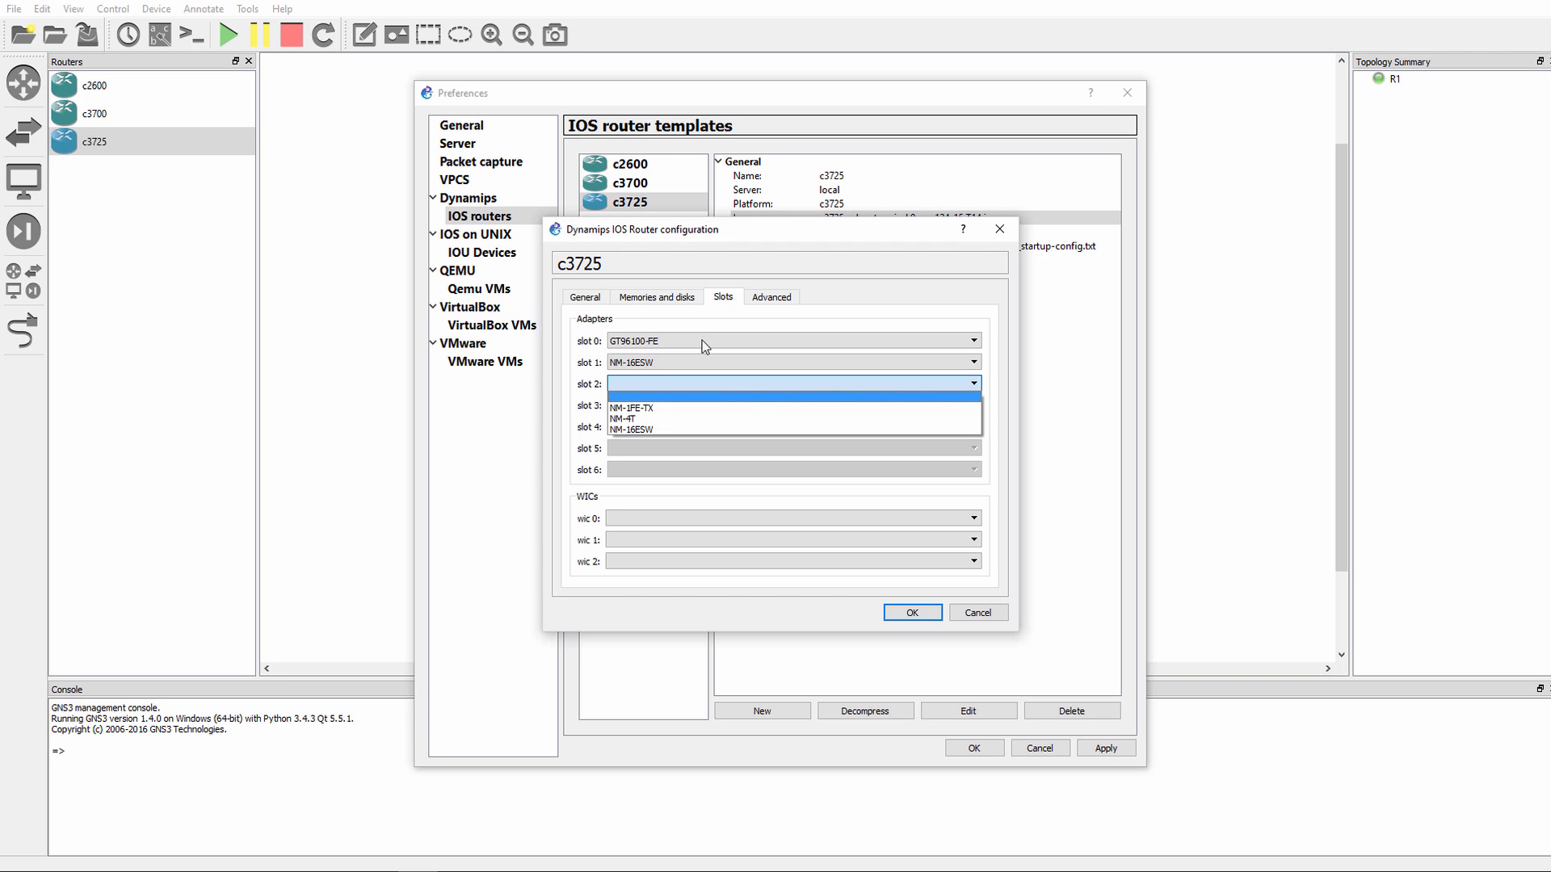
click(685, 520)
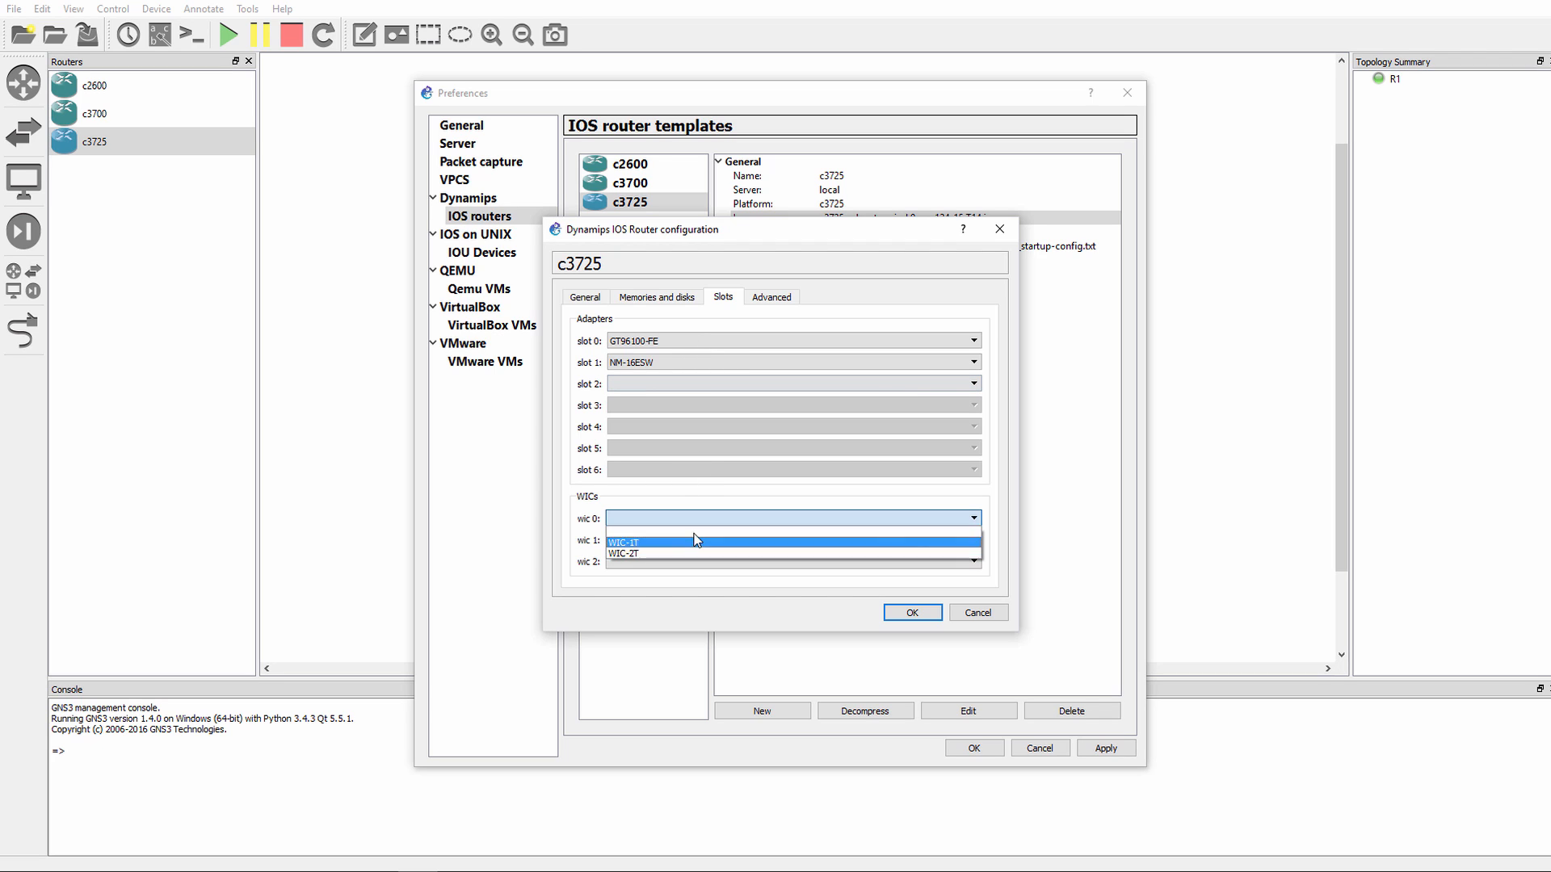
click(670, 512)
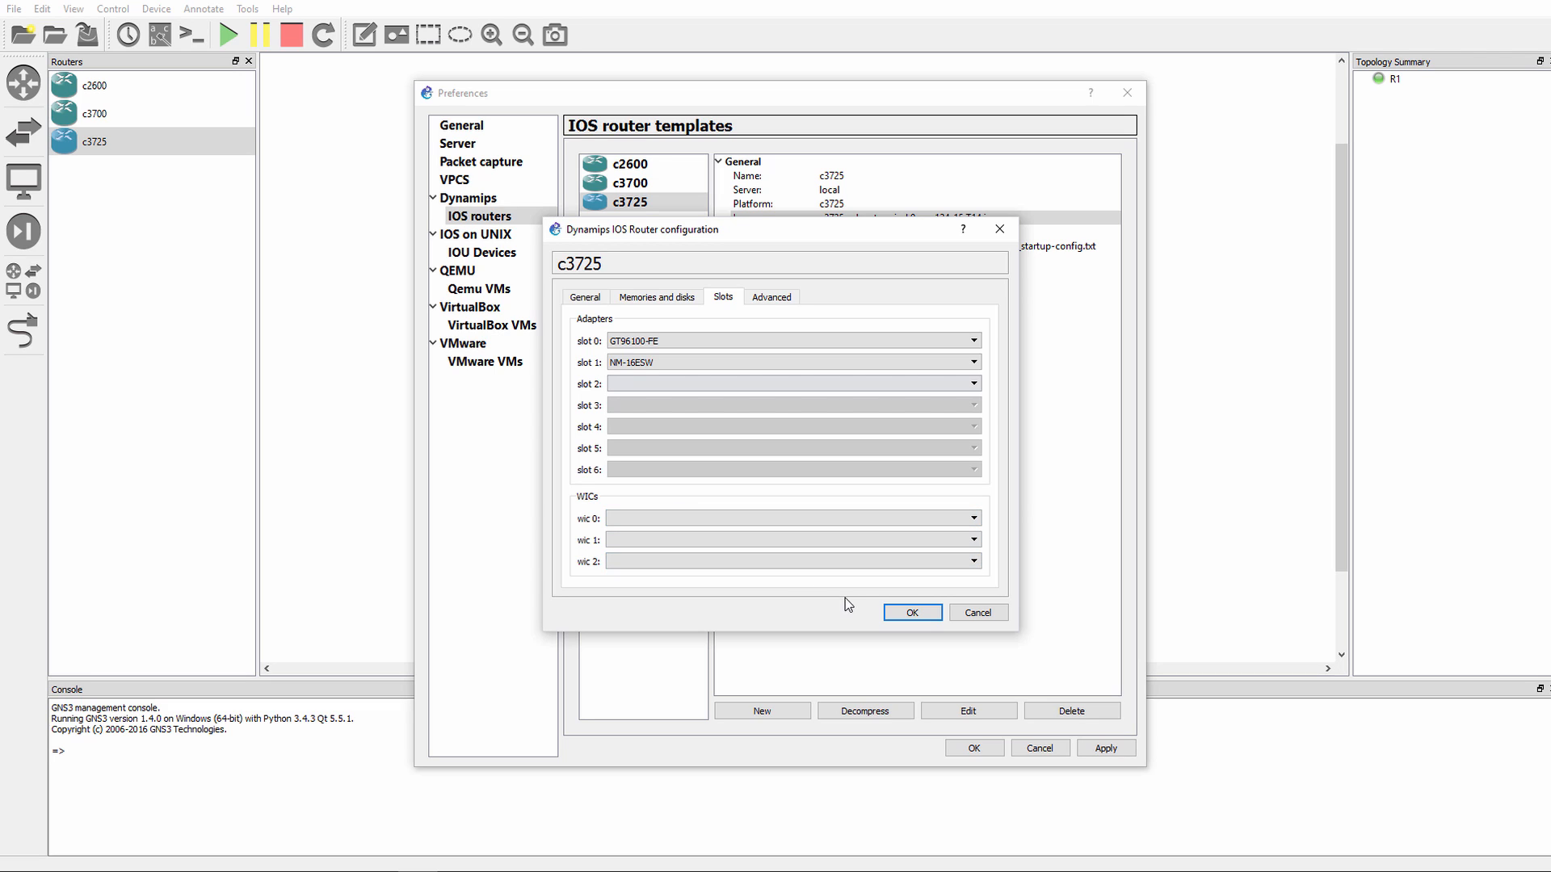
click(911, 614)
click(985, 749)
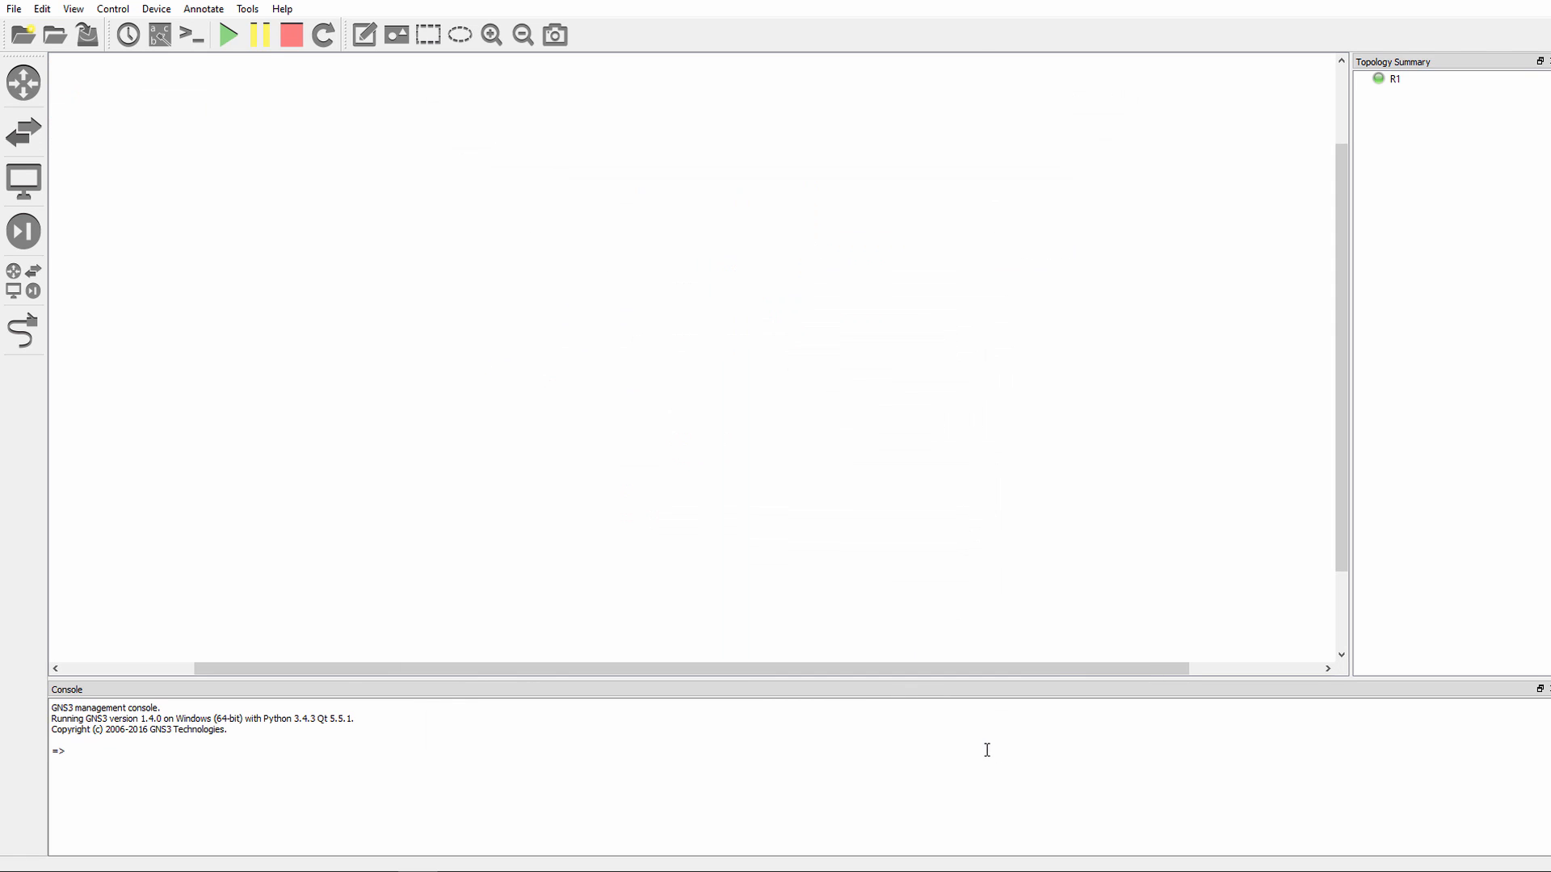
- Place two c3725 routers side by side in the upper part of the workspace
click(24, 83)
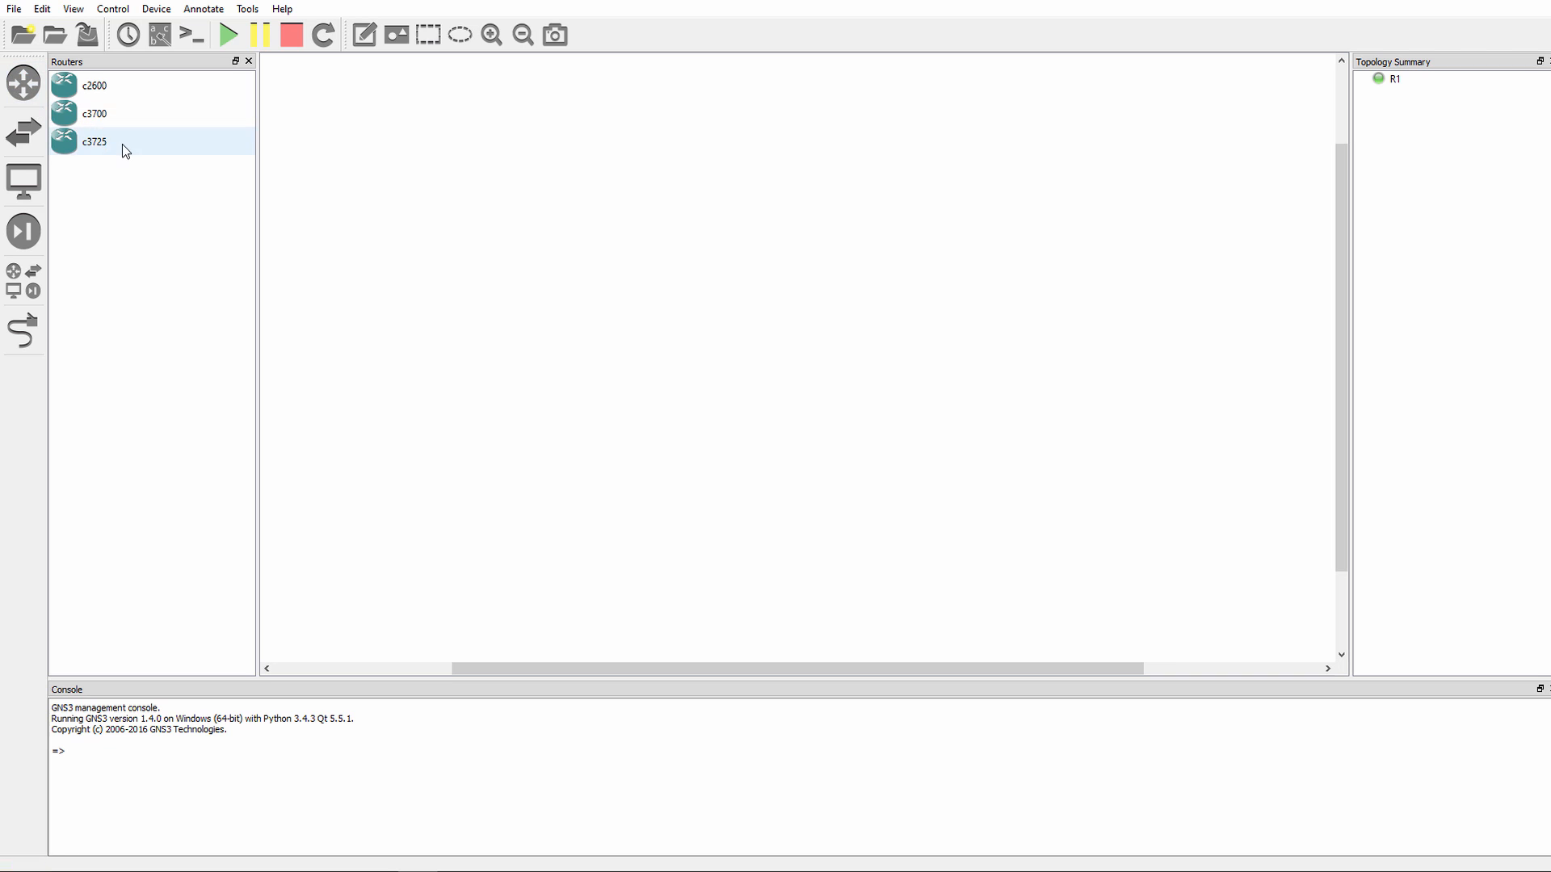
drag(123, 144, 598, 195)
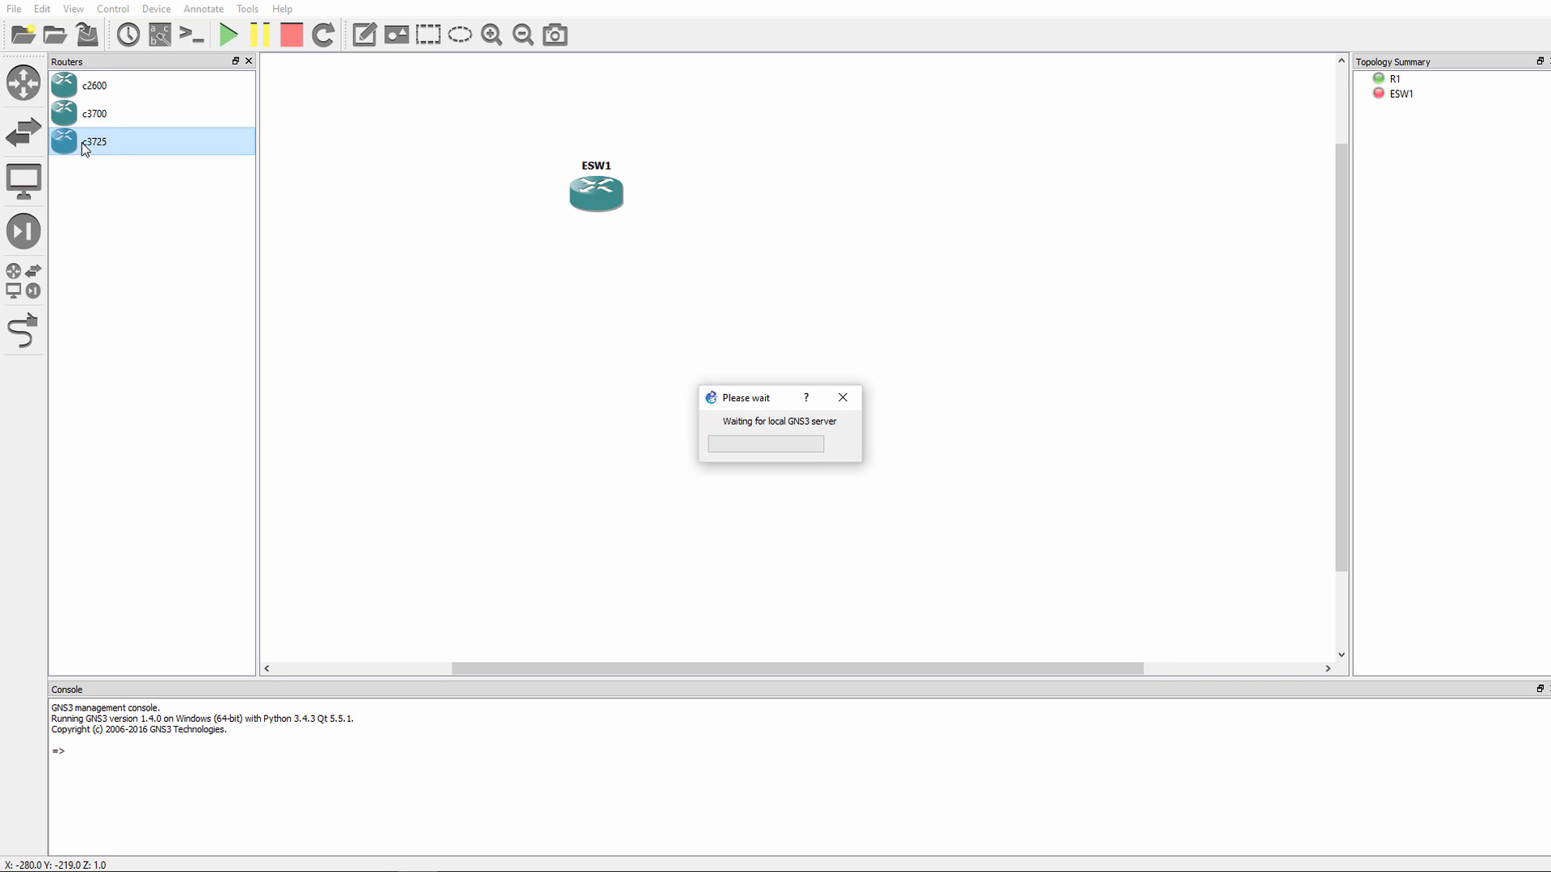
drag(84, 148, 823, 224)
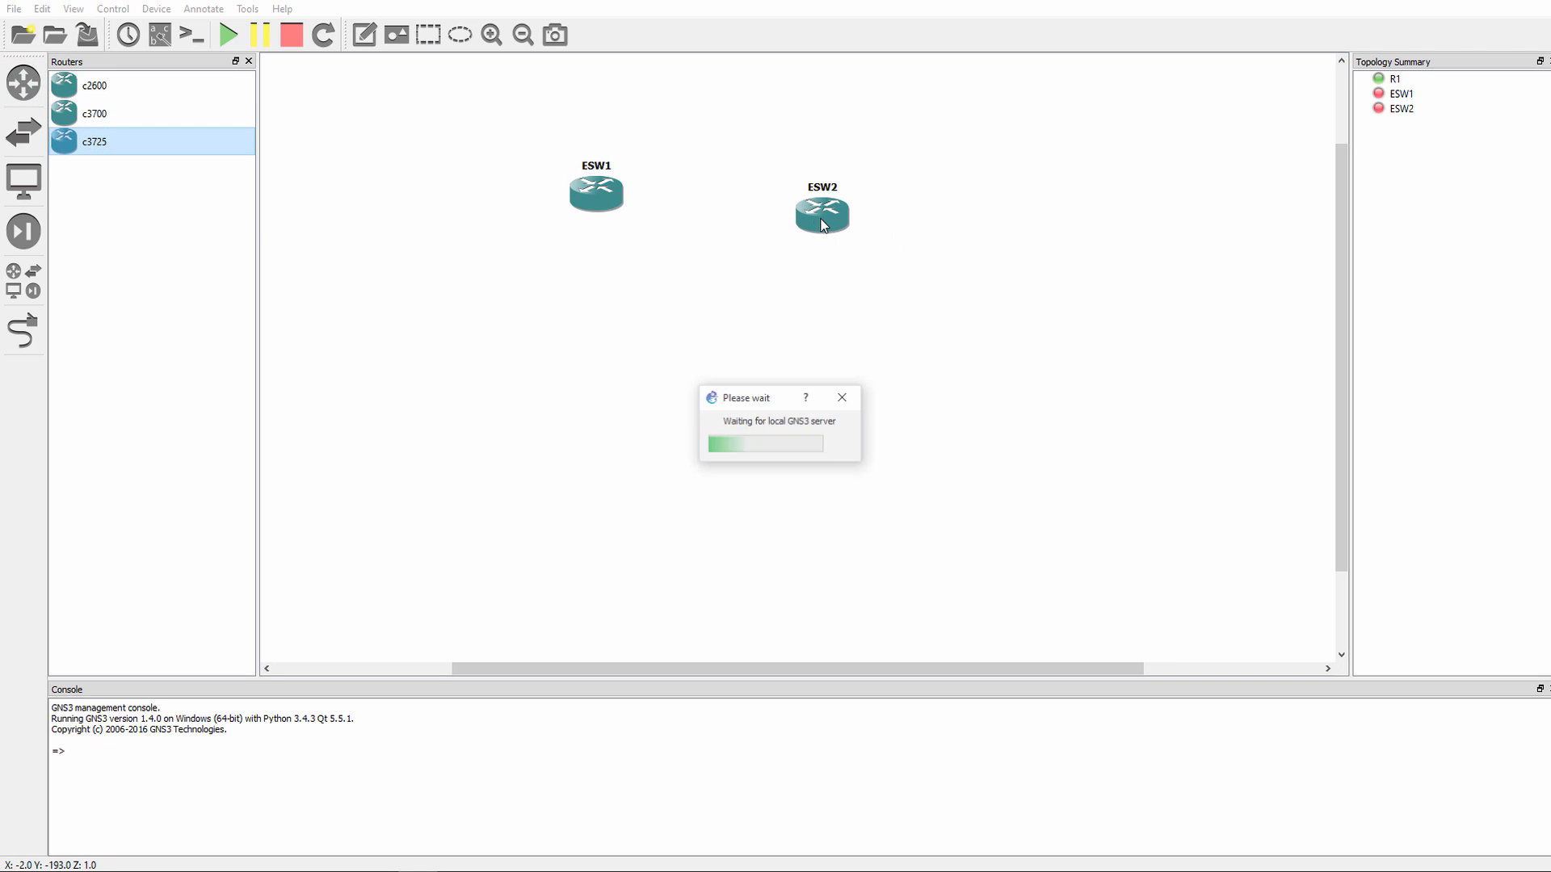
- Link ESW1's FastEthernet1/1 interface to ESW2, start all devices, and leave link mode
click(24, 329)
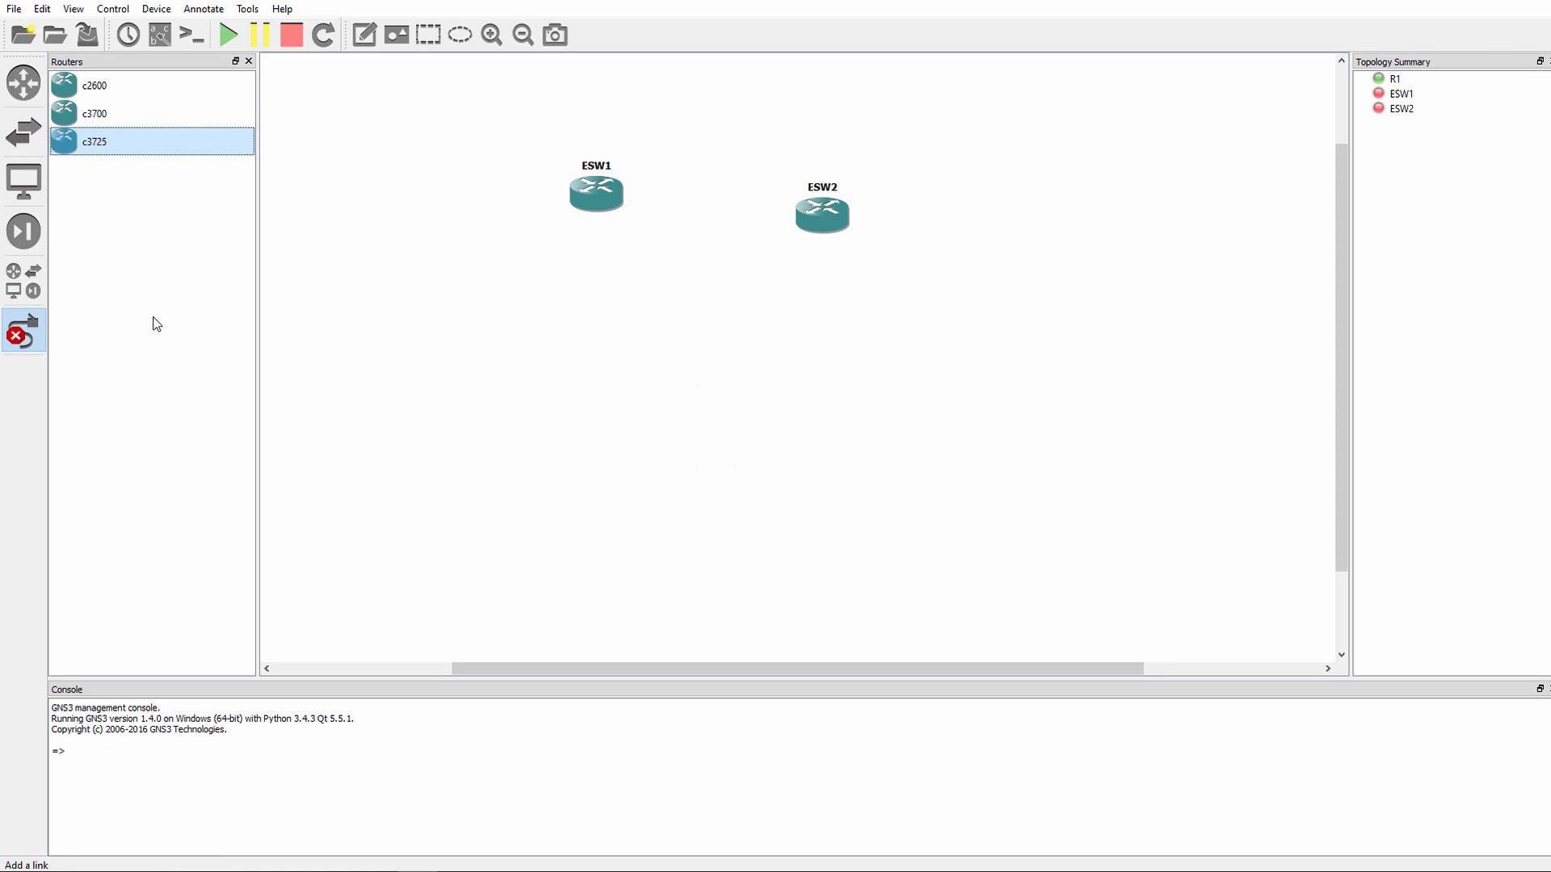
click(594, 193)
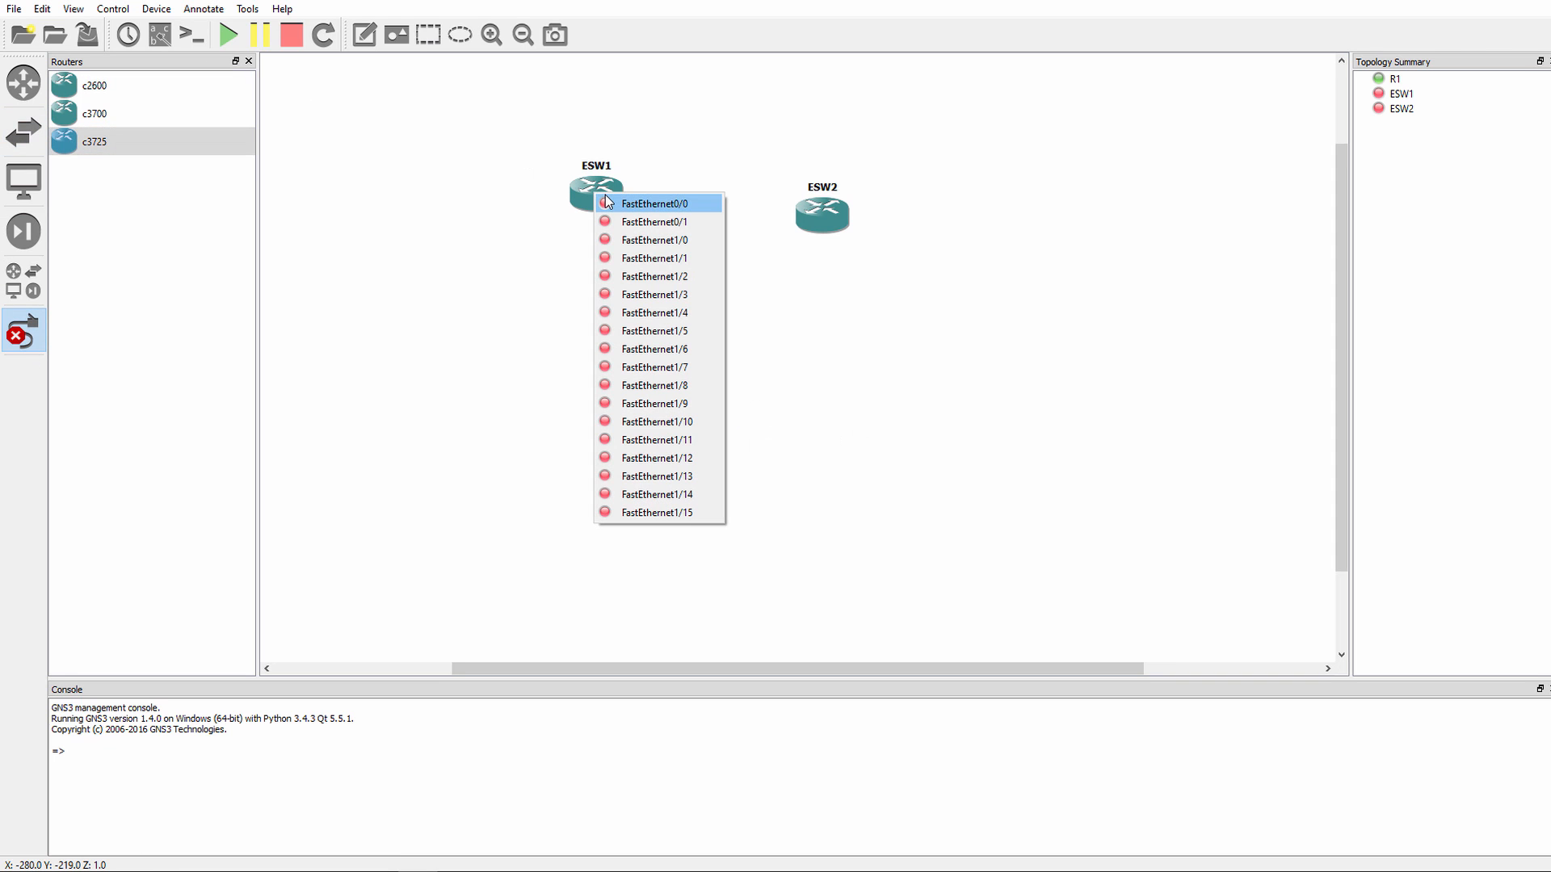
click(655, 255)
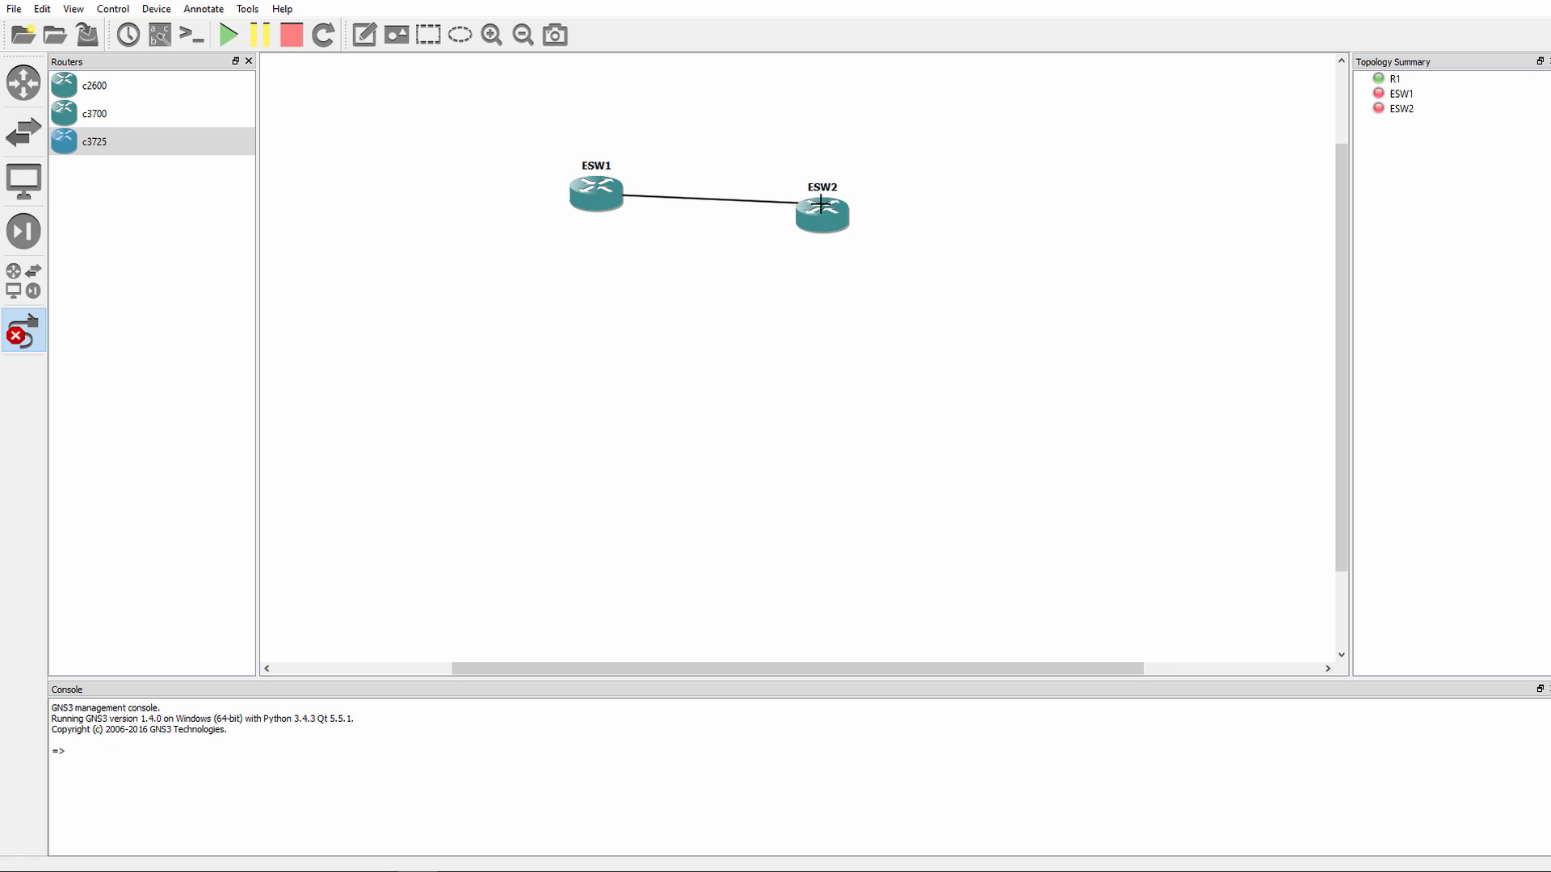
click(820, 204)
click(885, 269)
click(228, 34)
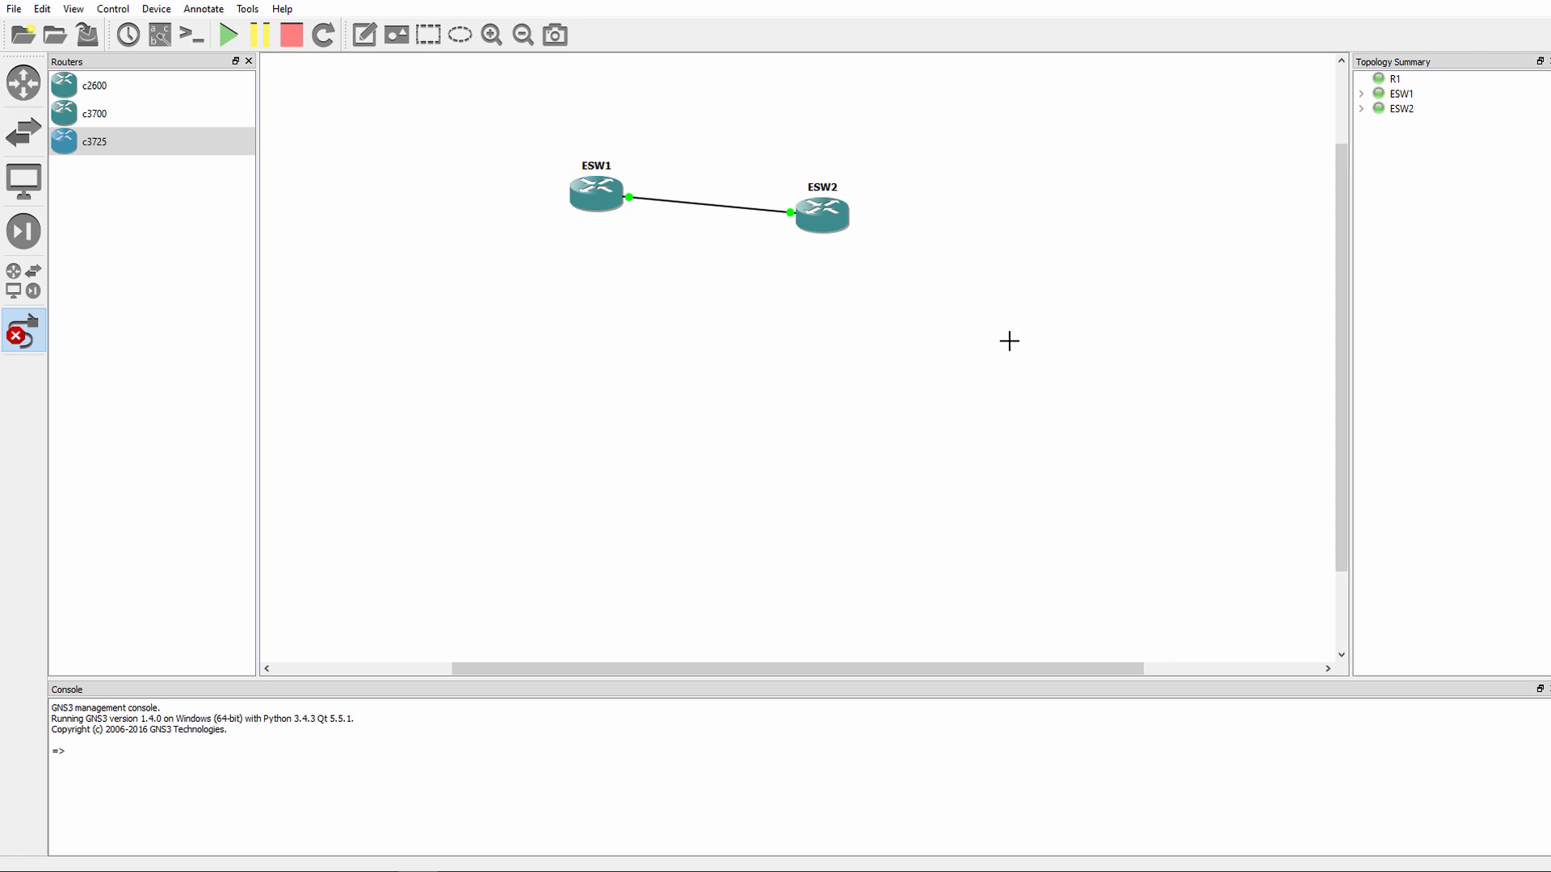
click(26, 338)
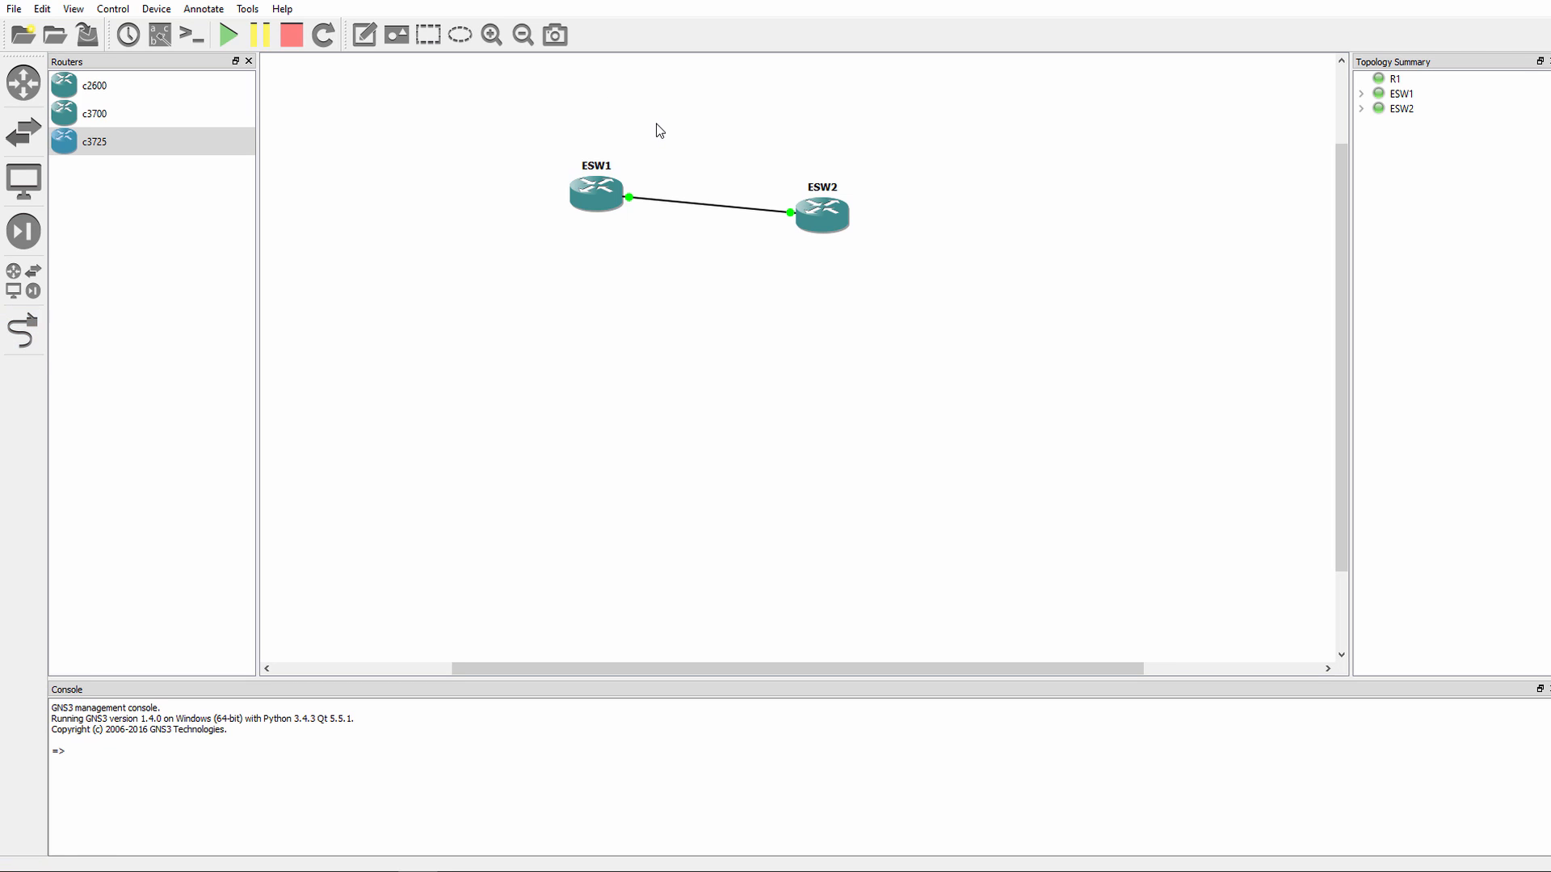
- Open ESW1's console and bring up its privileged command prompt
right_click(605, 196)
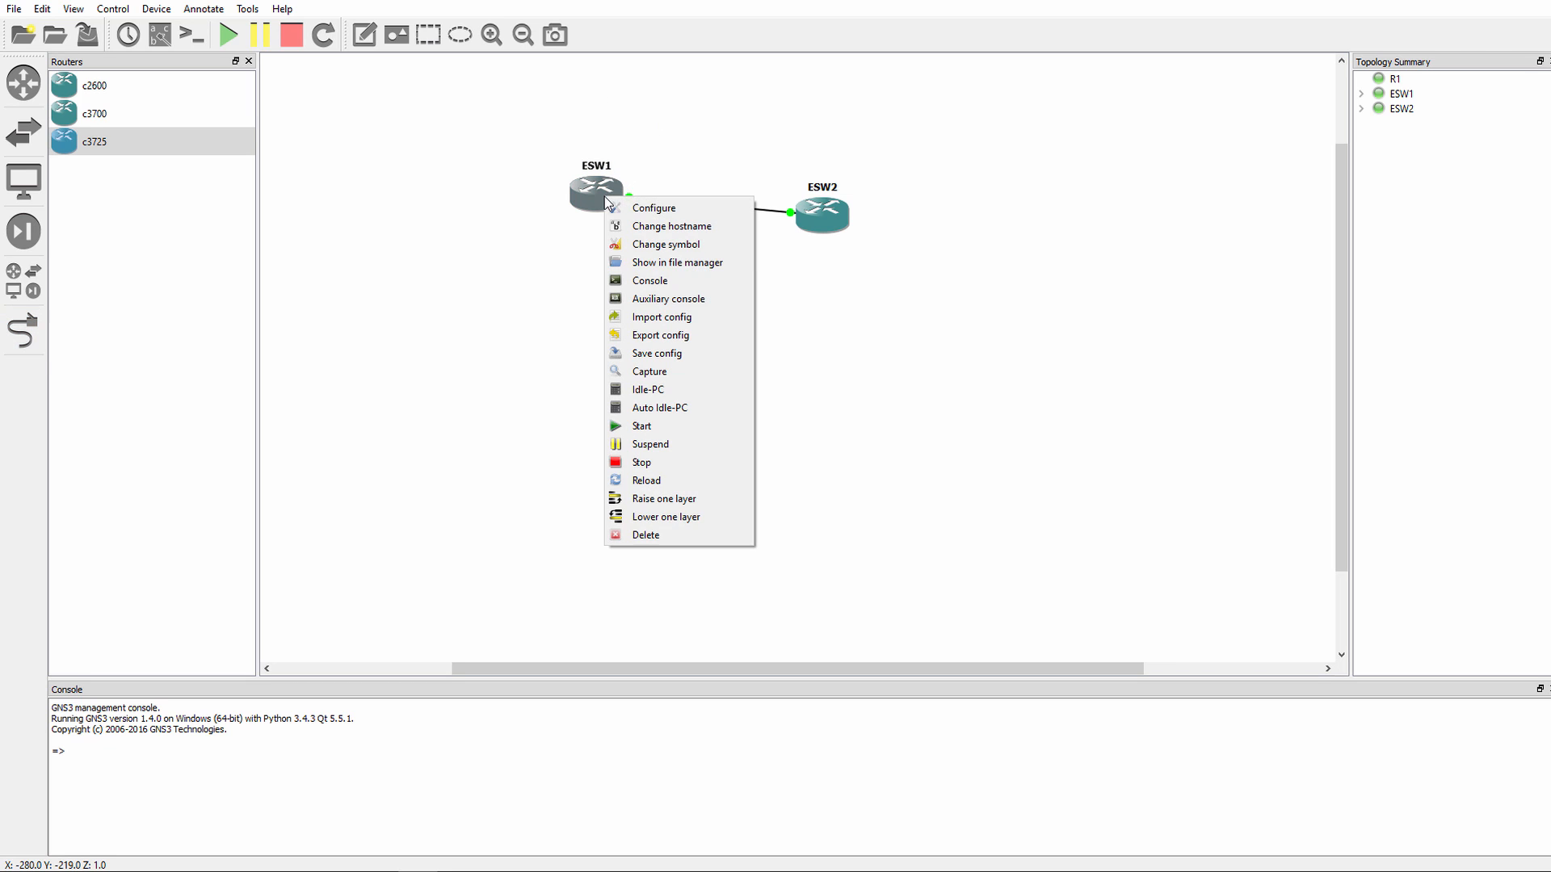
click(644, 282)
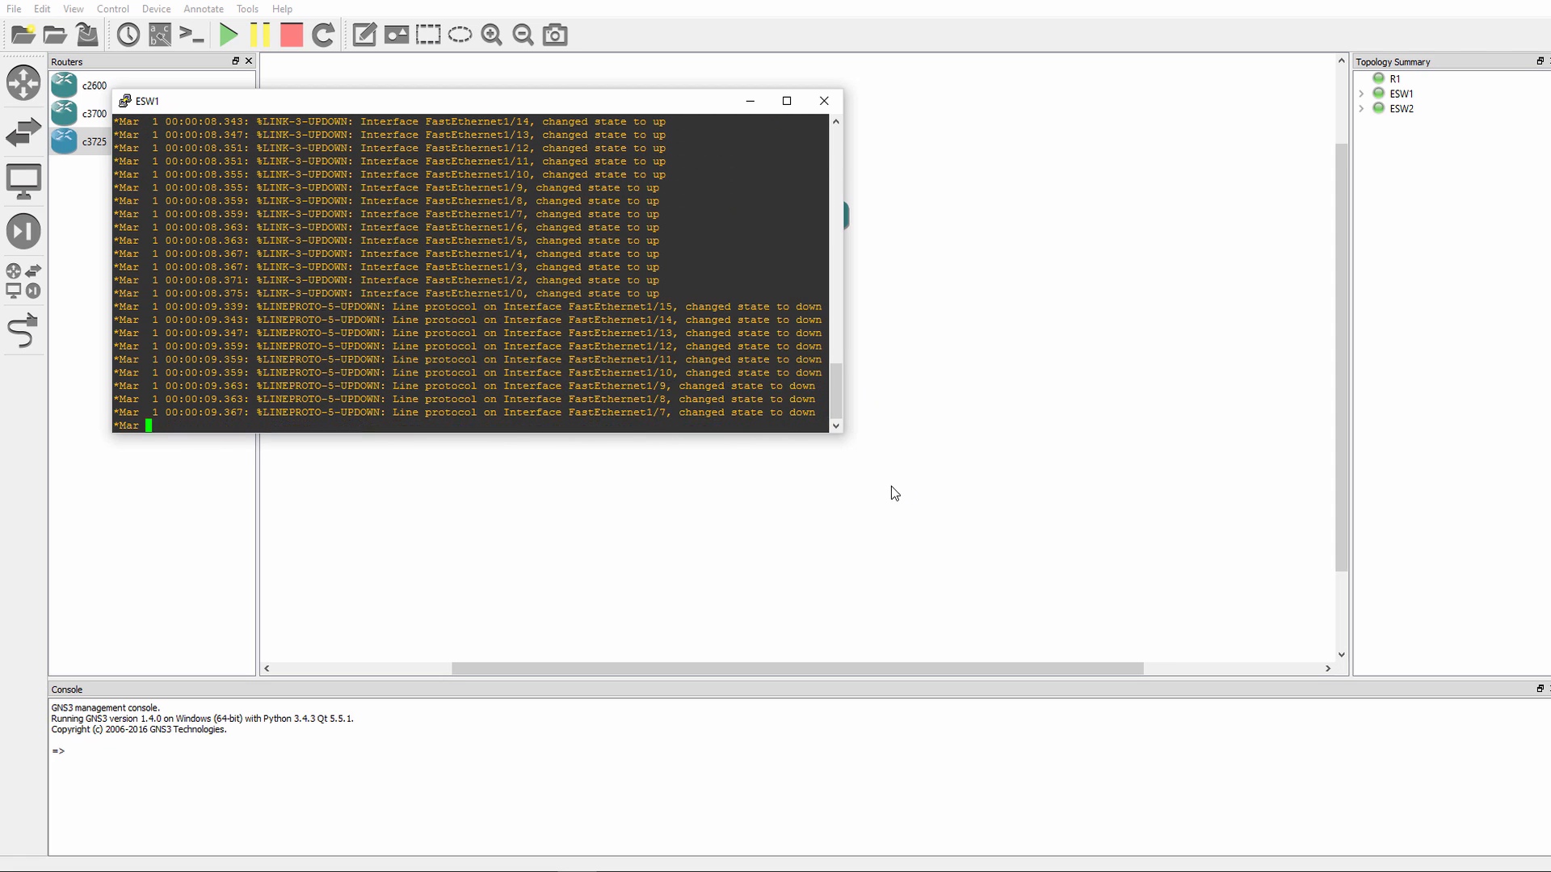
key(Return)
key(Return)
key(Return)
key(Return)
key(Return)
key(Return)
key(Return)
key(Return)
key(Return)
- Create VLAN 100 on ESW1, give it a person's first name as its name, and exit configuration mode
text(conf t)
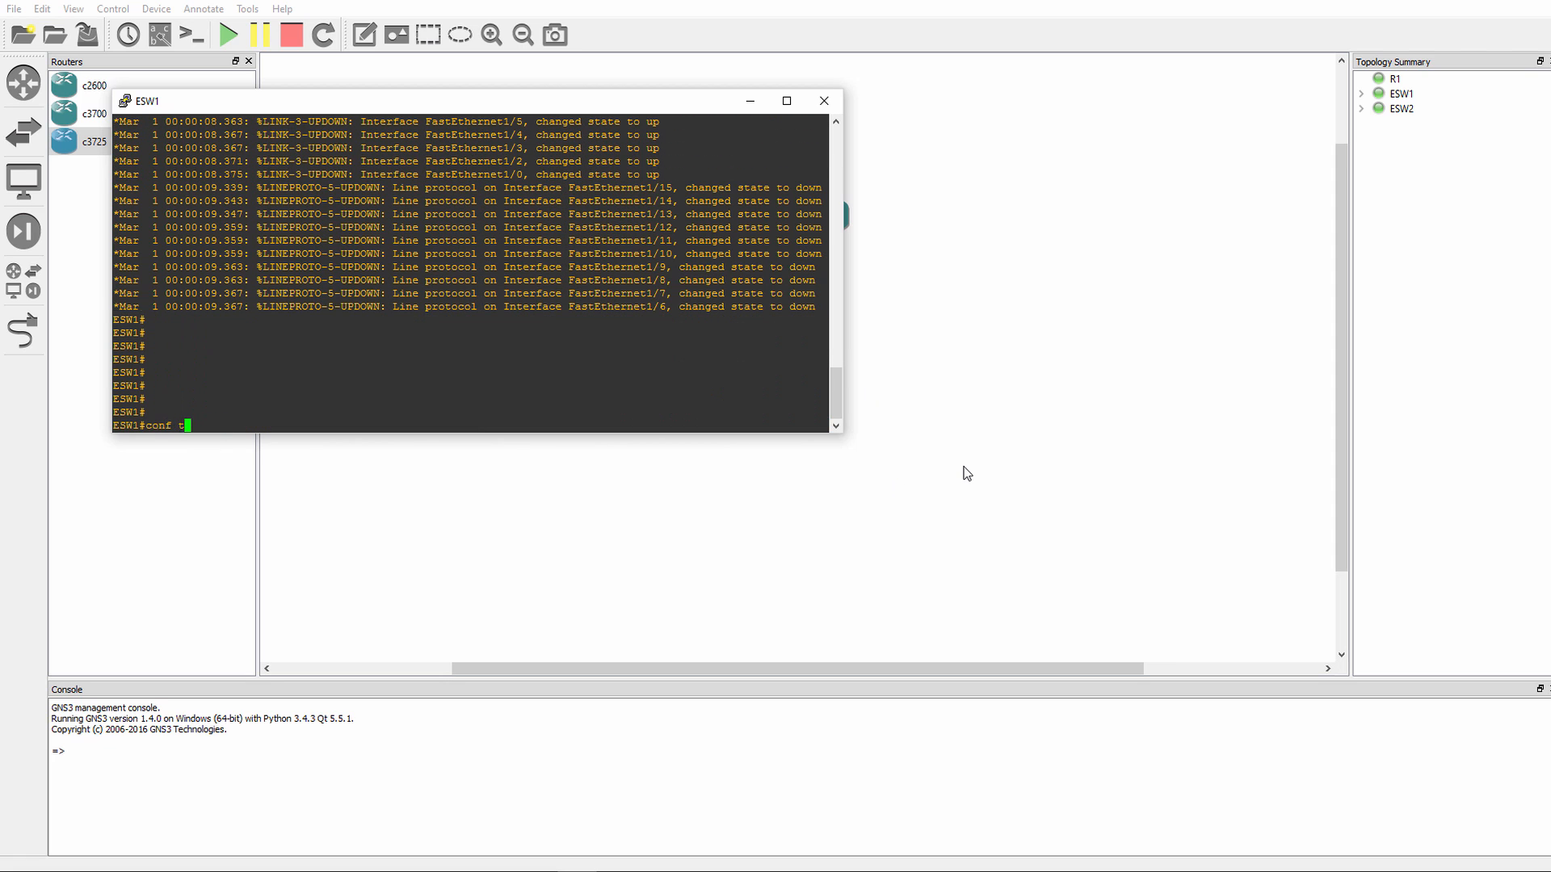
key(Return)
text(vlan )
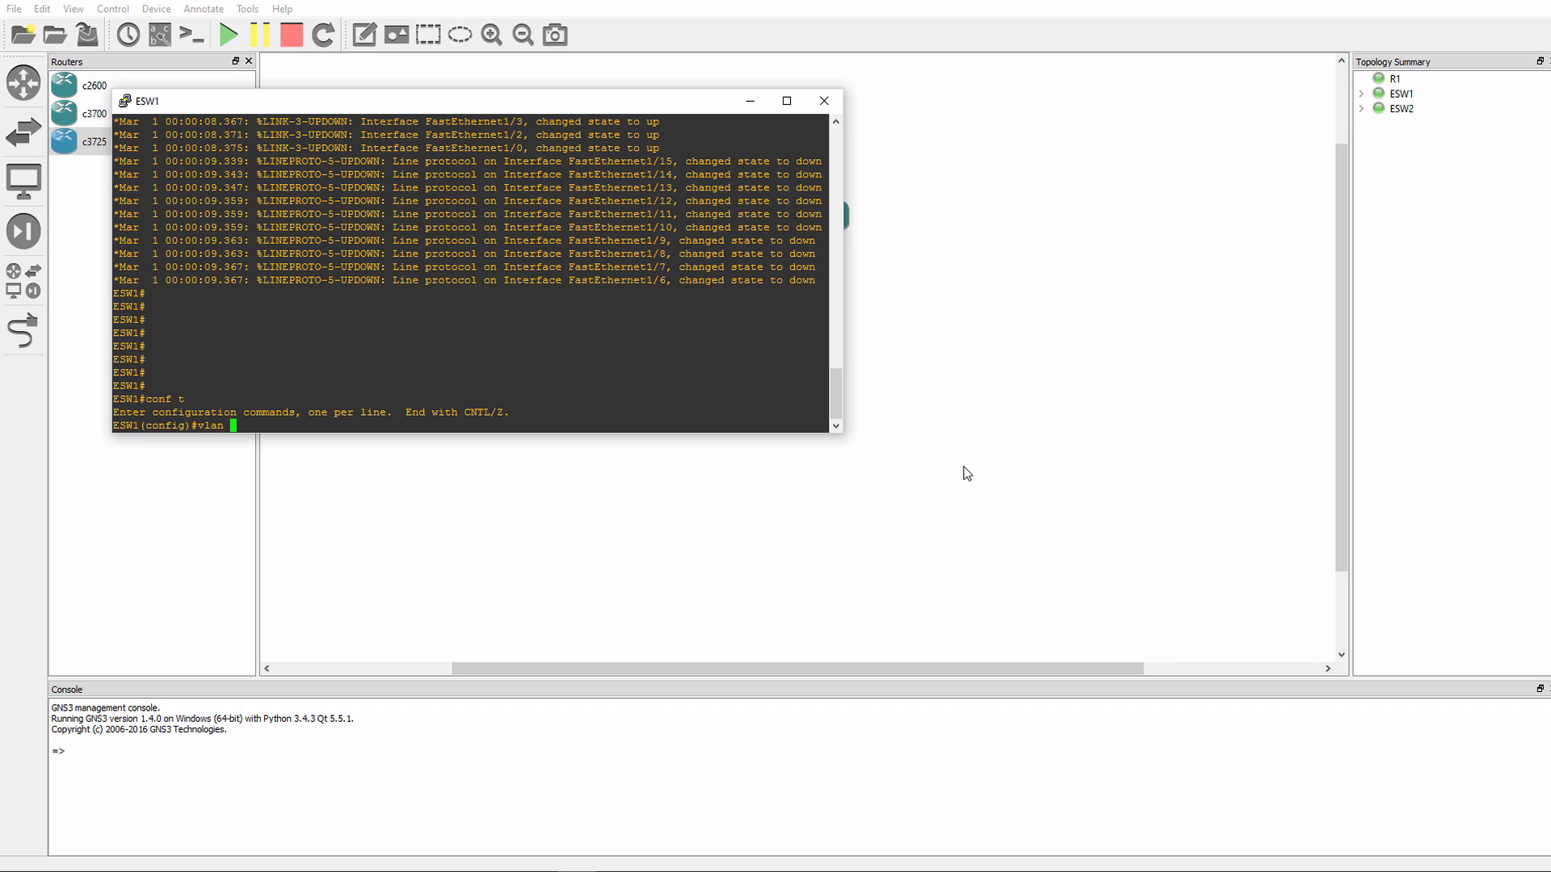
text(100)
key(Return)
text(nfig-vlan)#n)
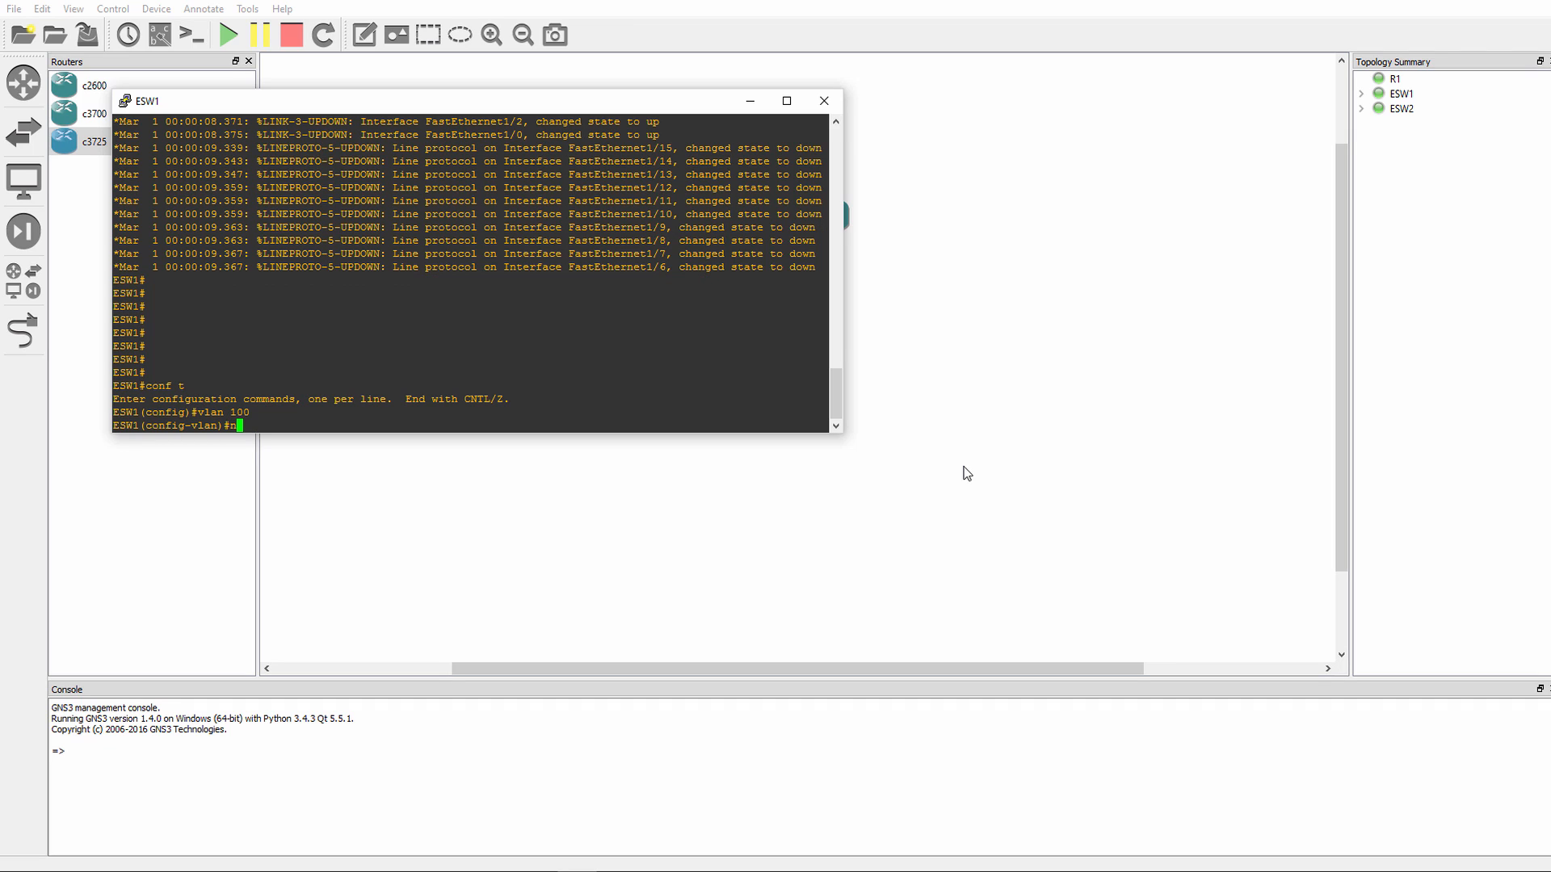
text(am)
key(Tab)
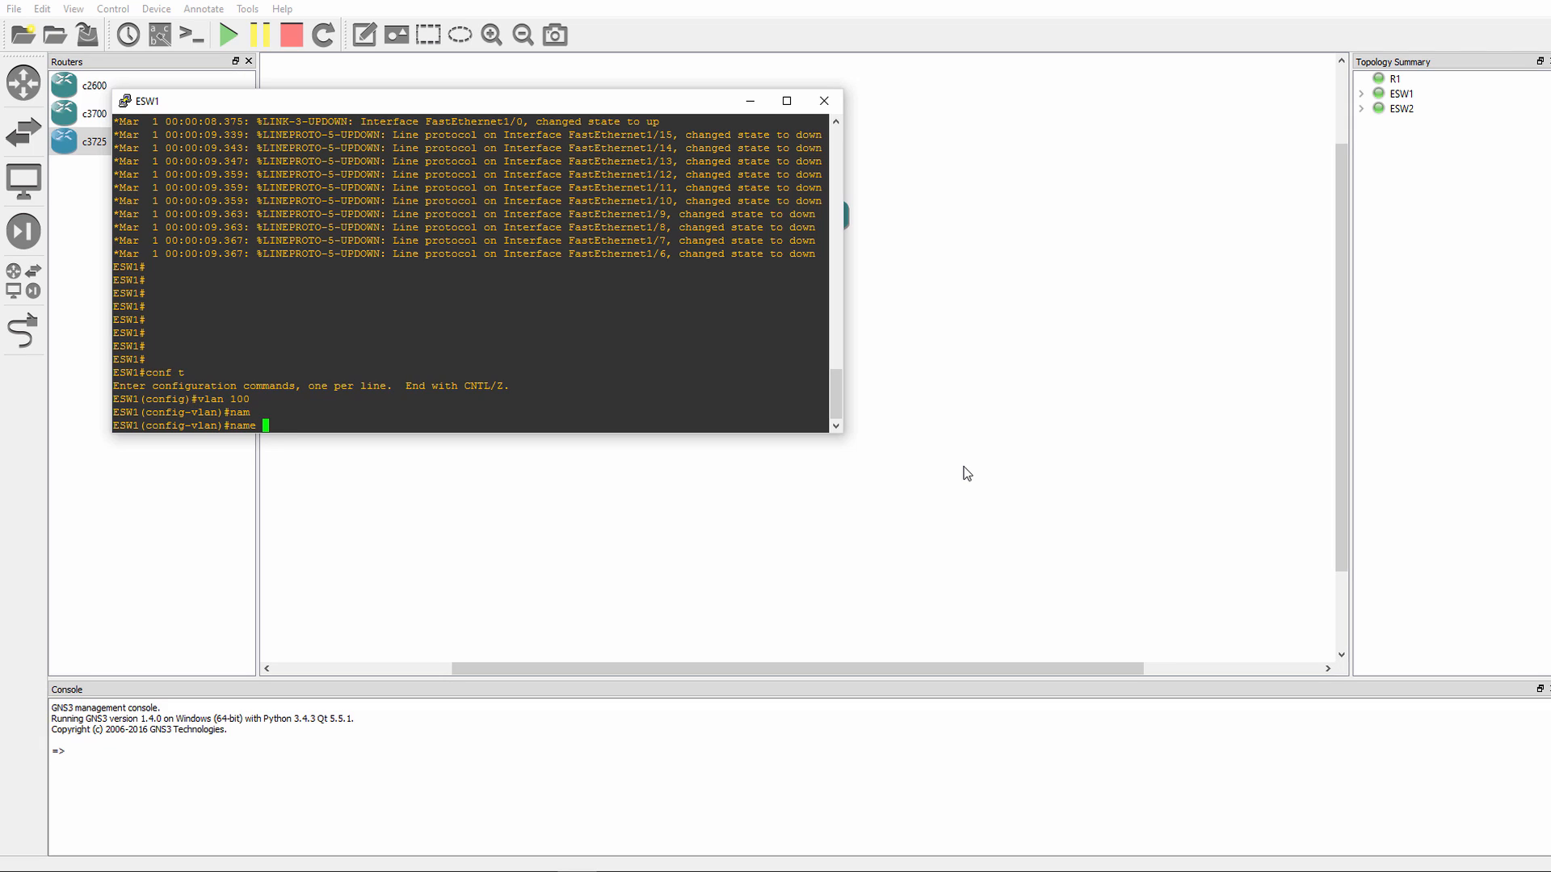
text(khaled)
key(Return)
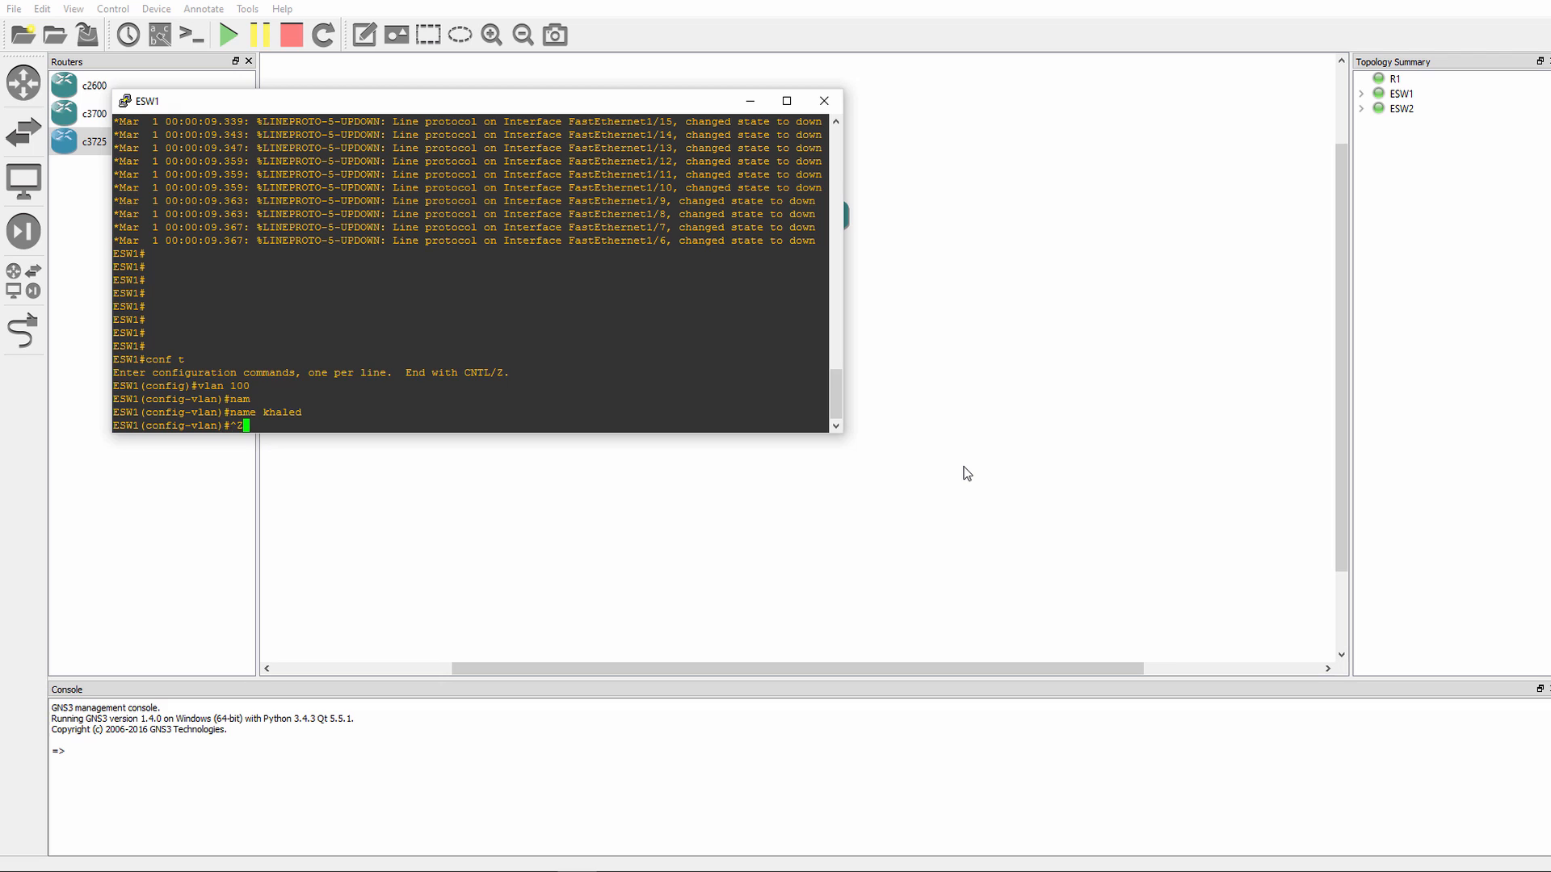
key(ctrl+z)
key(Return)
key(Return)
key(Return)
key(Return)
key(Return)
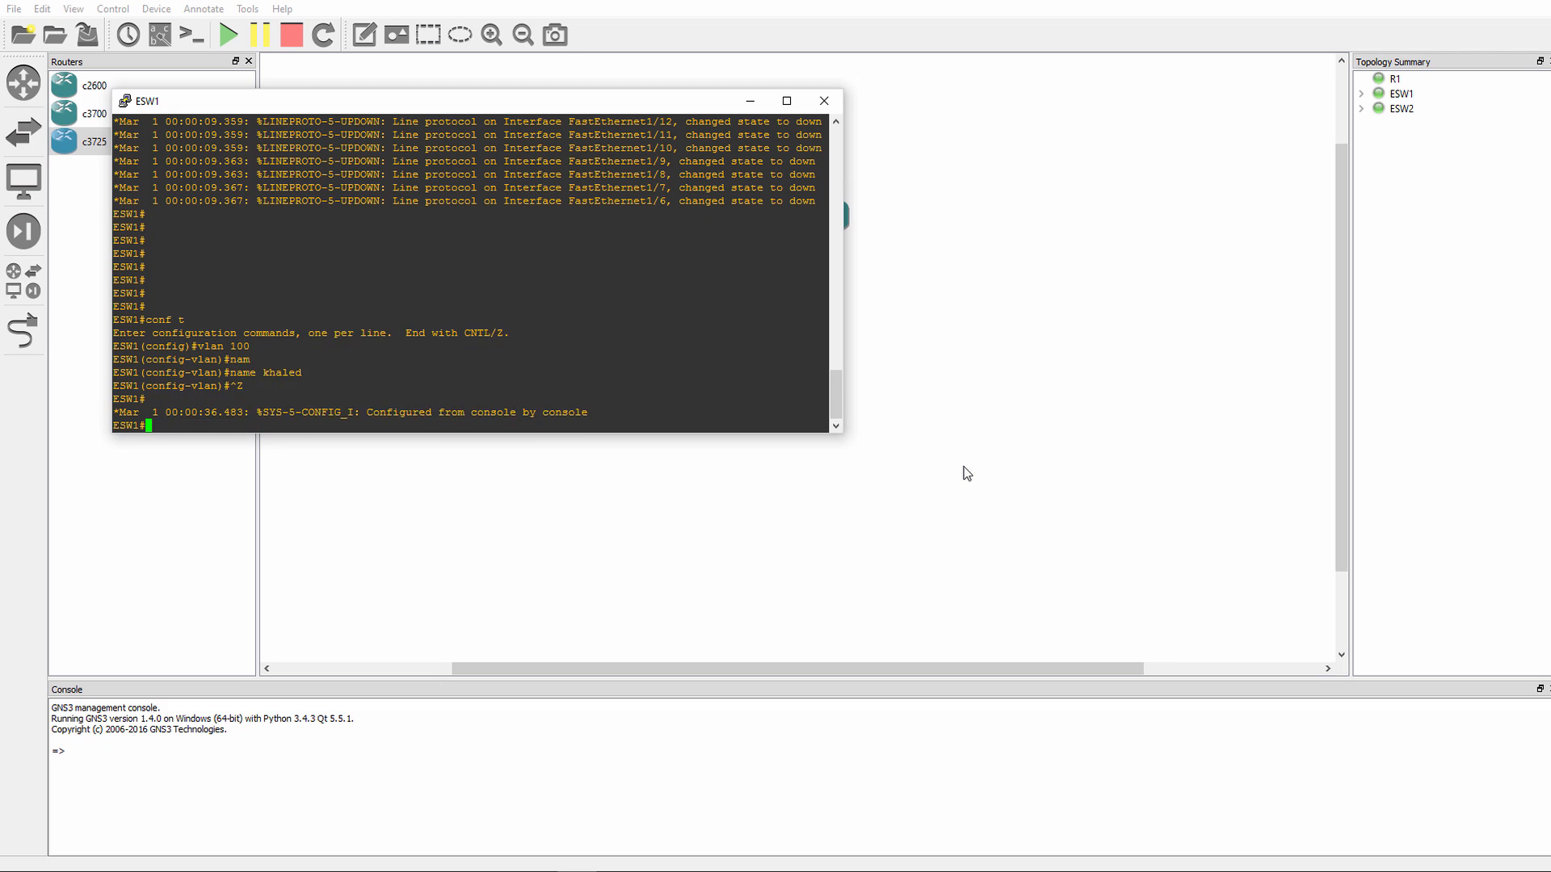
key(Return)
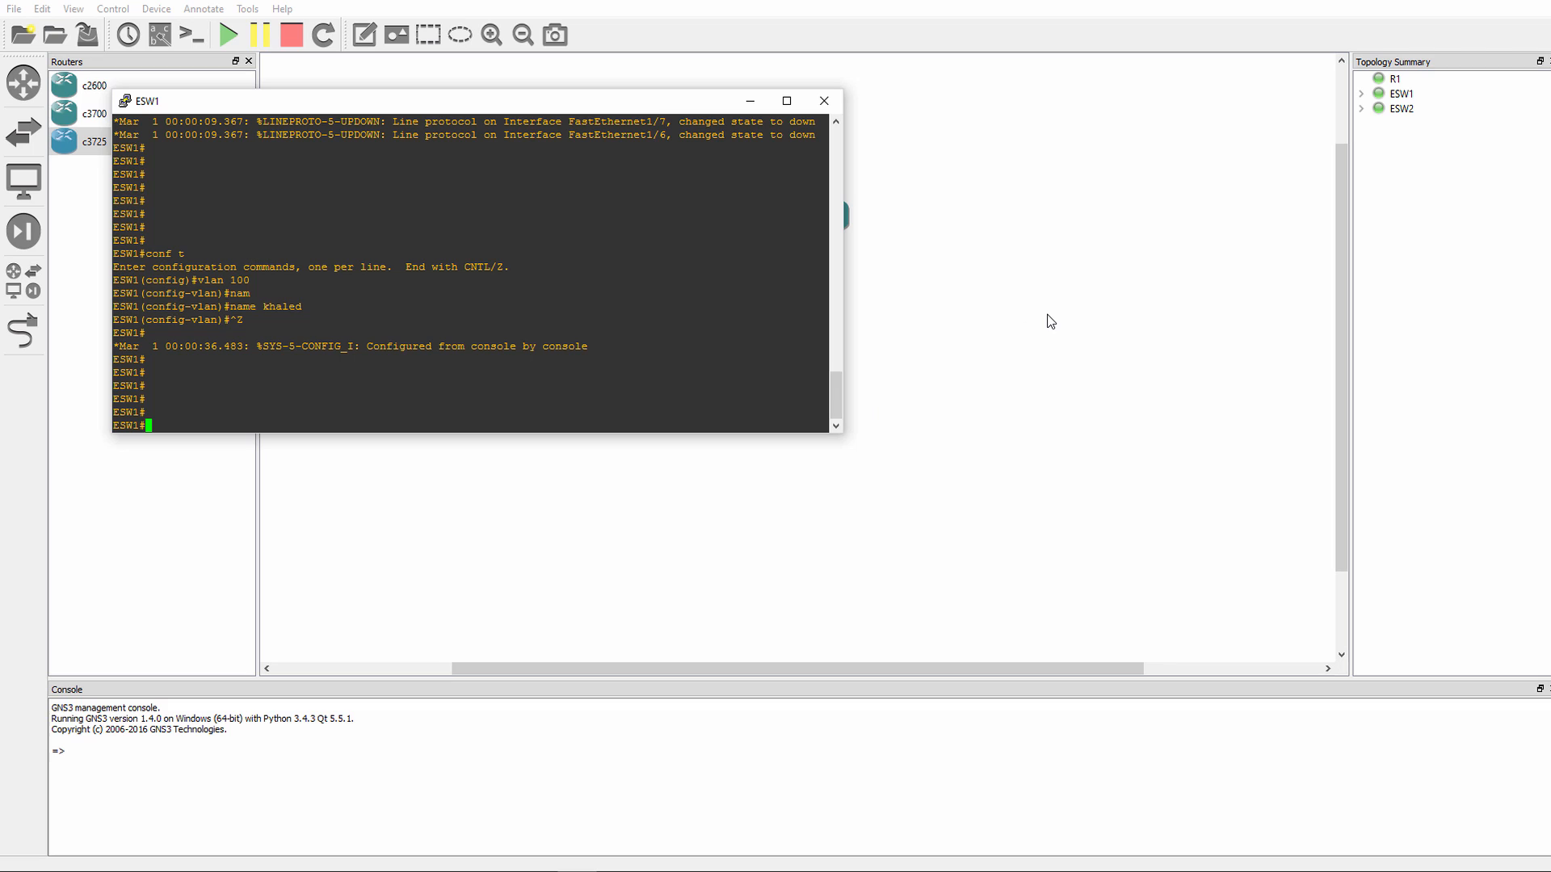
- Show the brief IP interface summary on ESW1 with show ip interface brief
text(show ip int)
key(Tab)
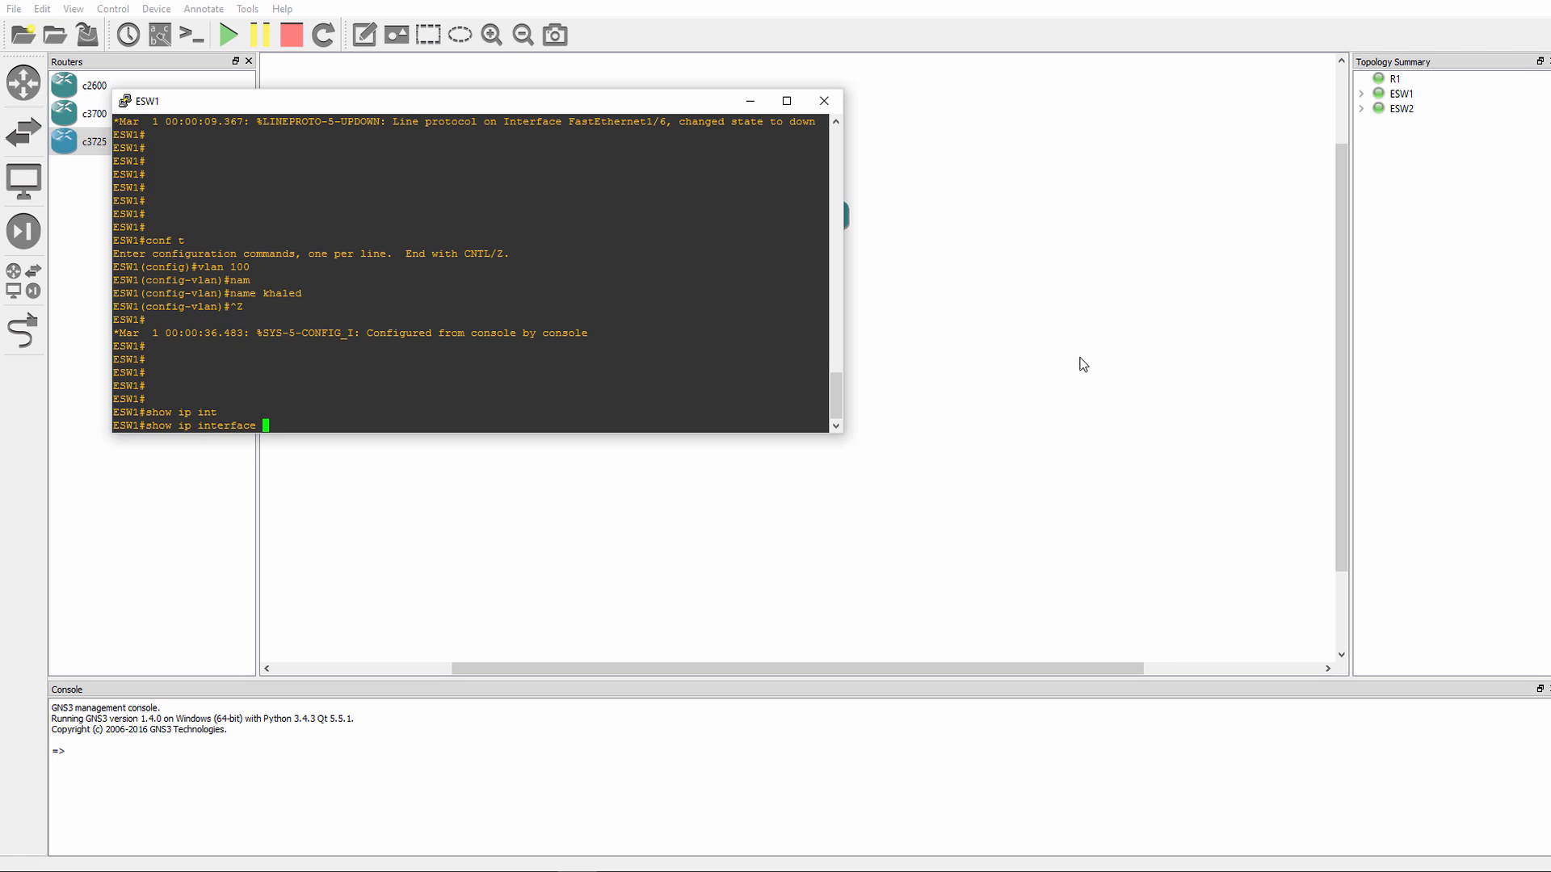
text(br)
key(Tab)
key(Return)
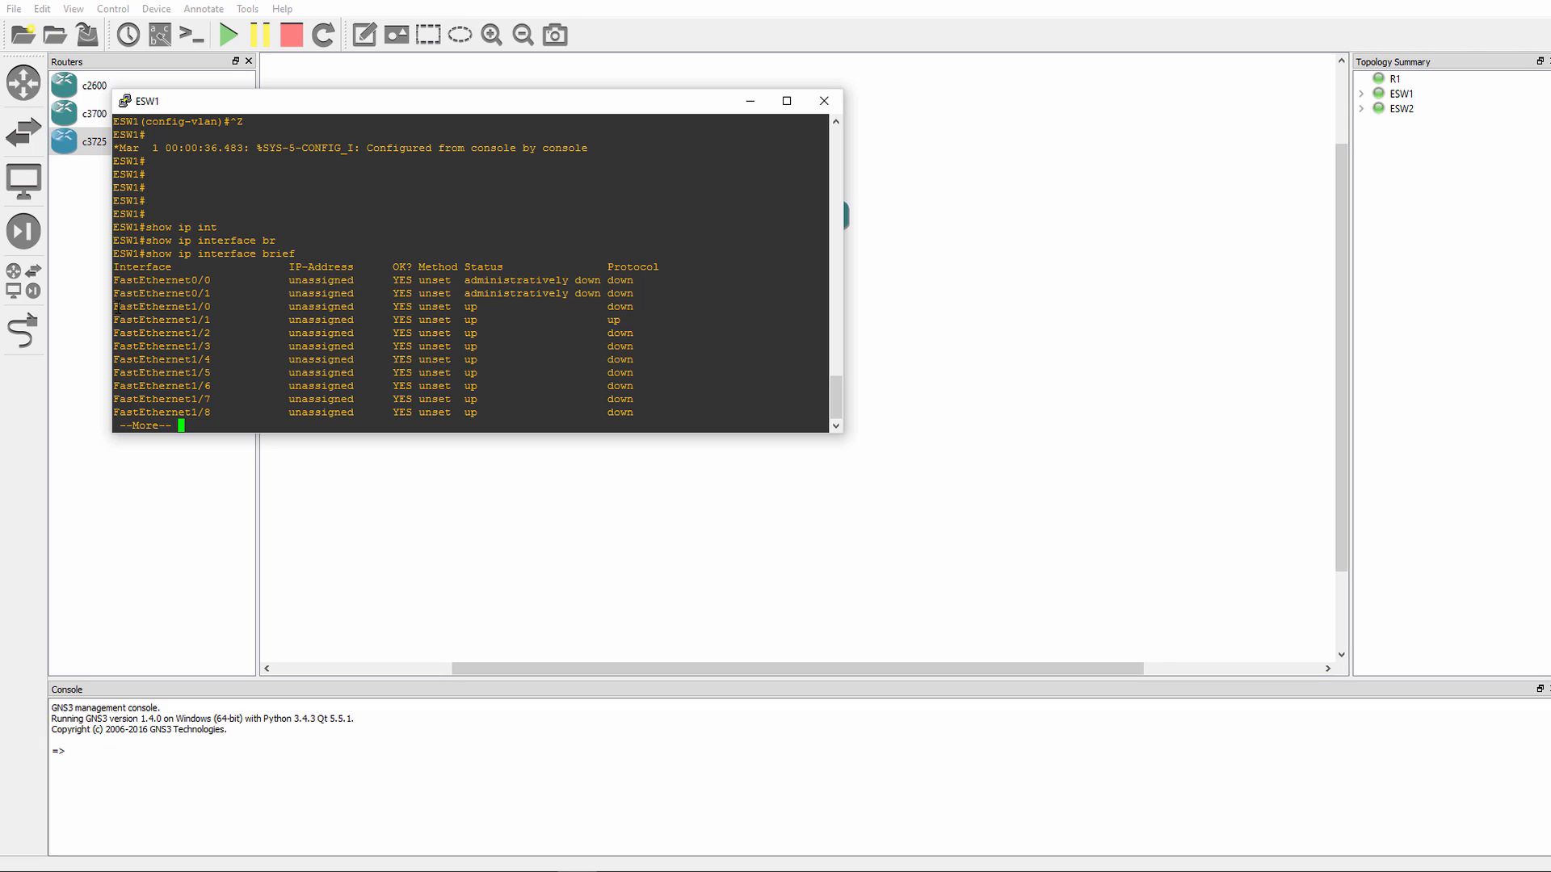
- Copy the interface name FastEthernet1/1 from the summary and quit the paged listing
drag(190, 306, 226, 294)
click(226, 293)
drag(119, 306, 250, 359)
click(196, 315)
drag(196, 308, 117, 320)
key(ctrl+c)
click(208, 321)
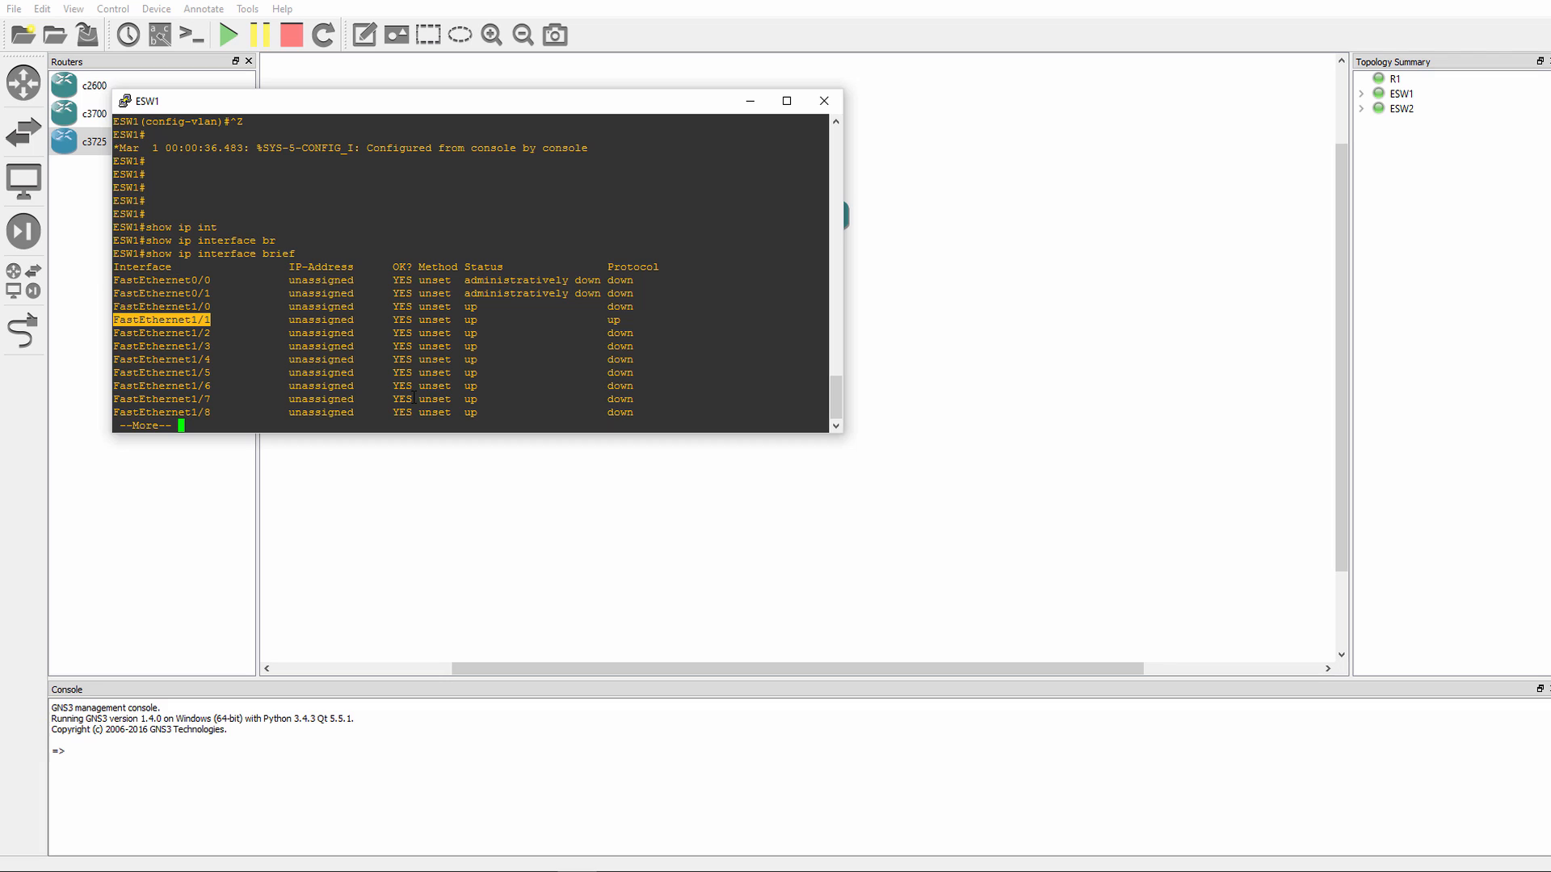
text(q)
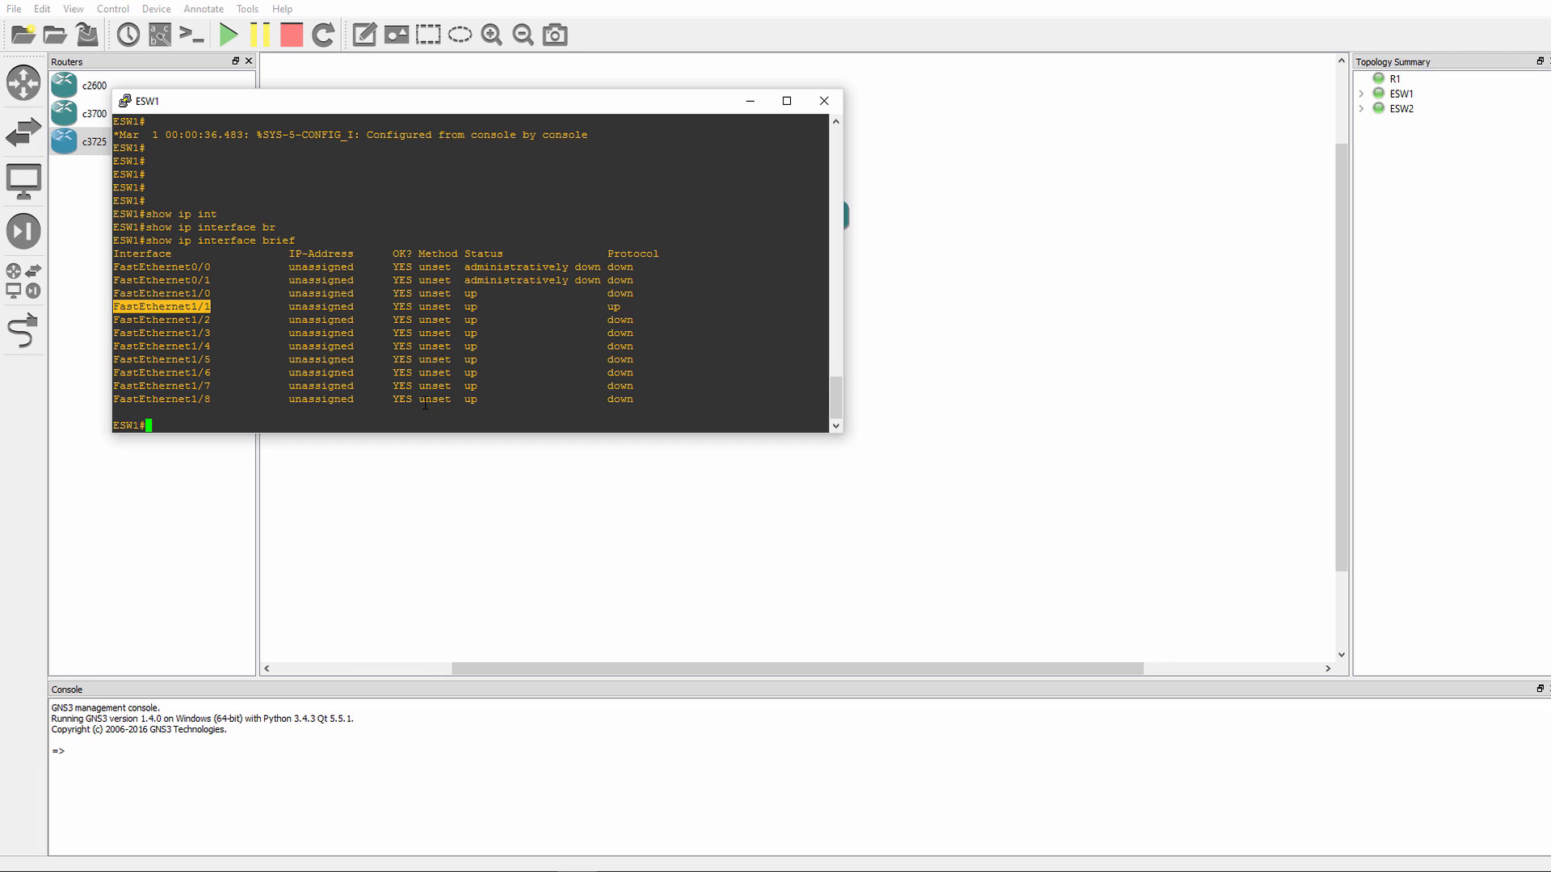
- Enter global configuration mode on ESW1 and open interface FastEthernet1/1 for configuration using the copied name
text(conf t)
key(Return)
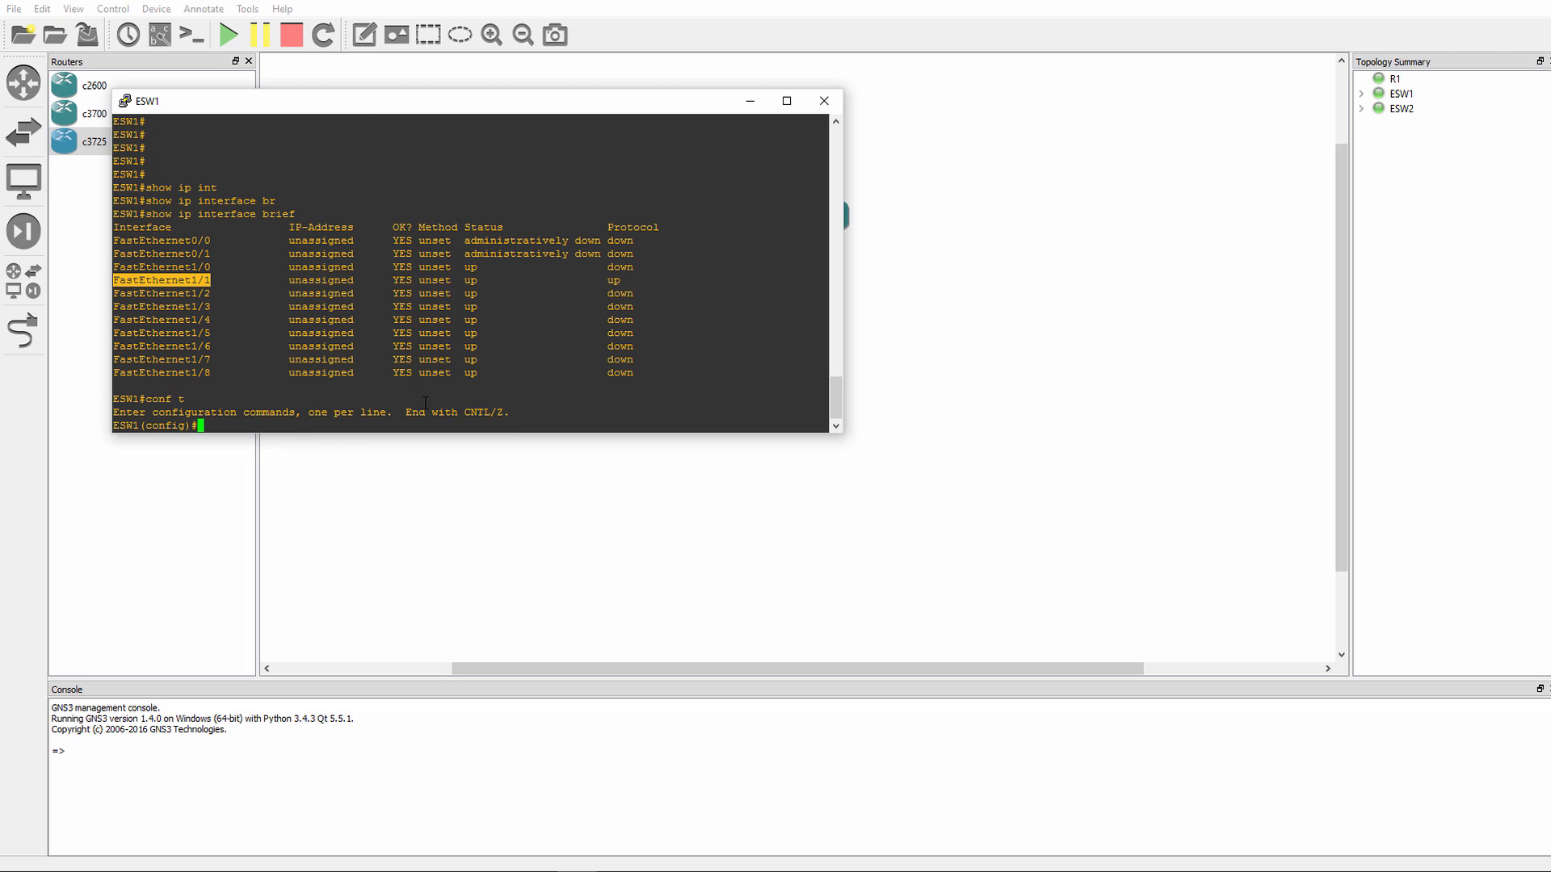
key(shift+Insert)
key(ctrl+a)
text(int)
key(Return)
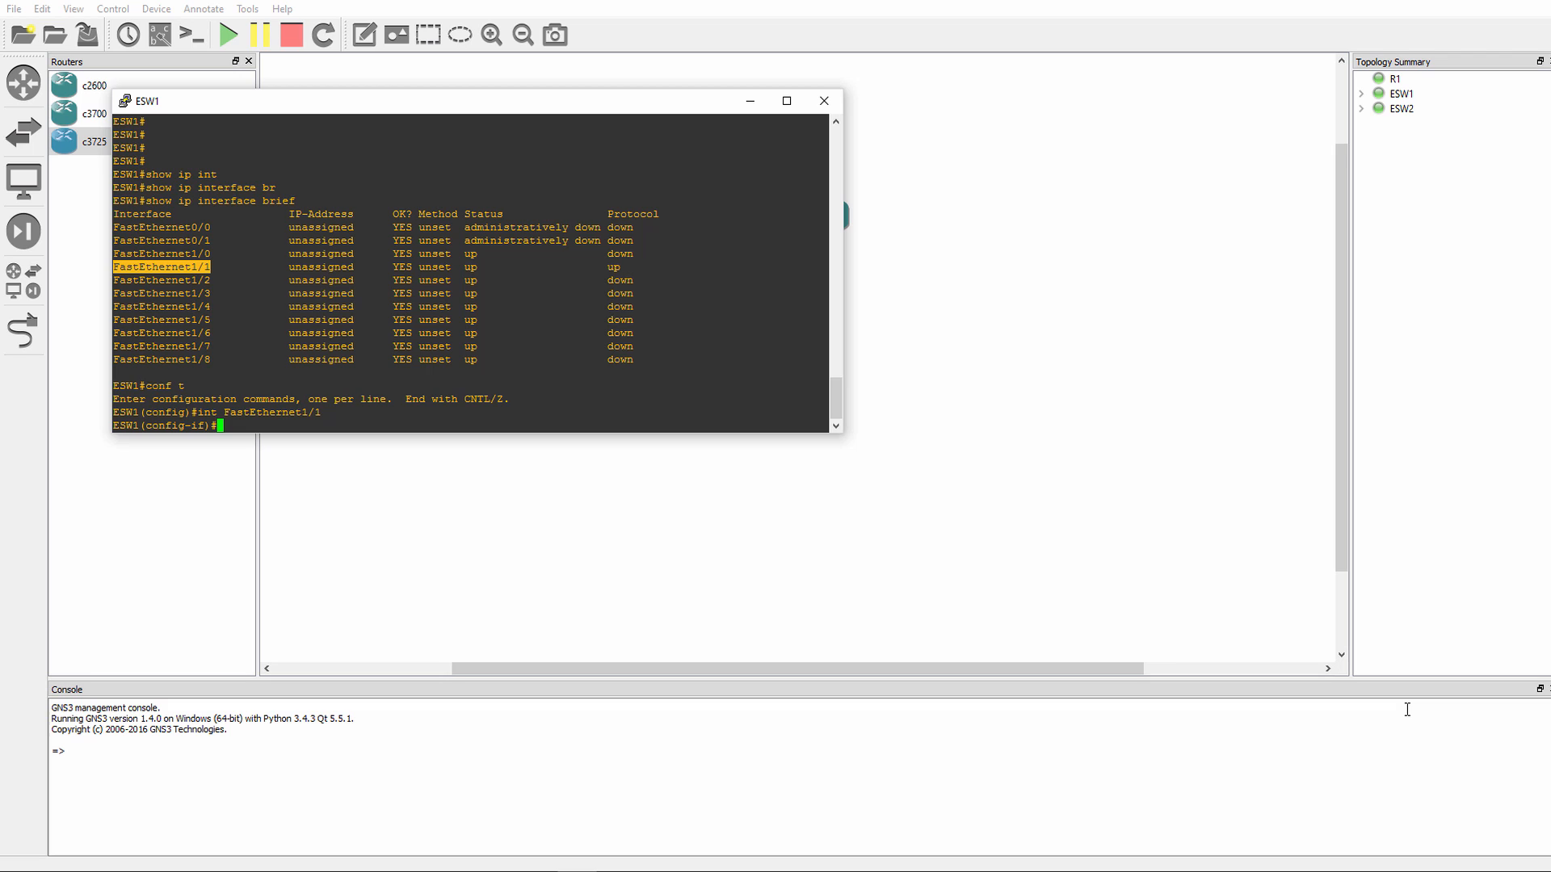
- Make FastEthernet1/1 a switchport and set its switchport mode to access
text(sw)
key(Tab)
key(Return)
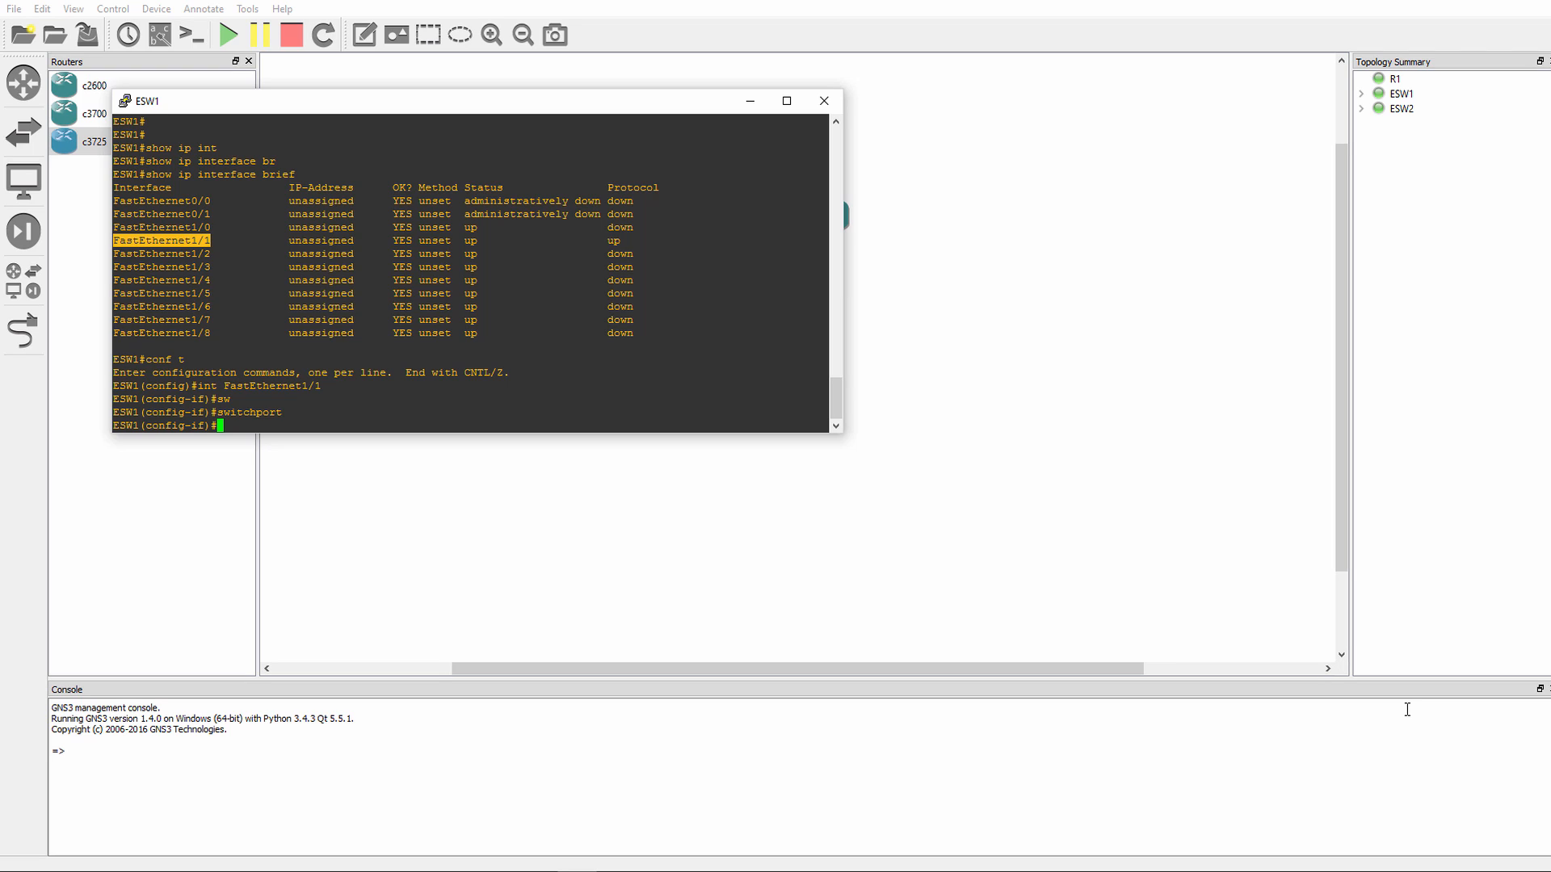
text(sw)
key(Tab)
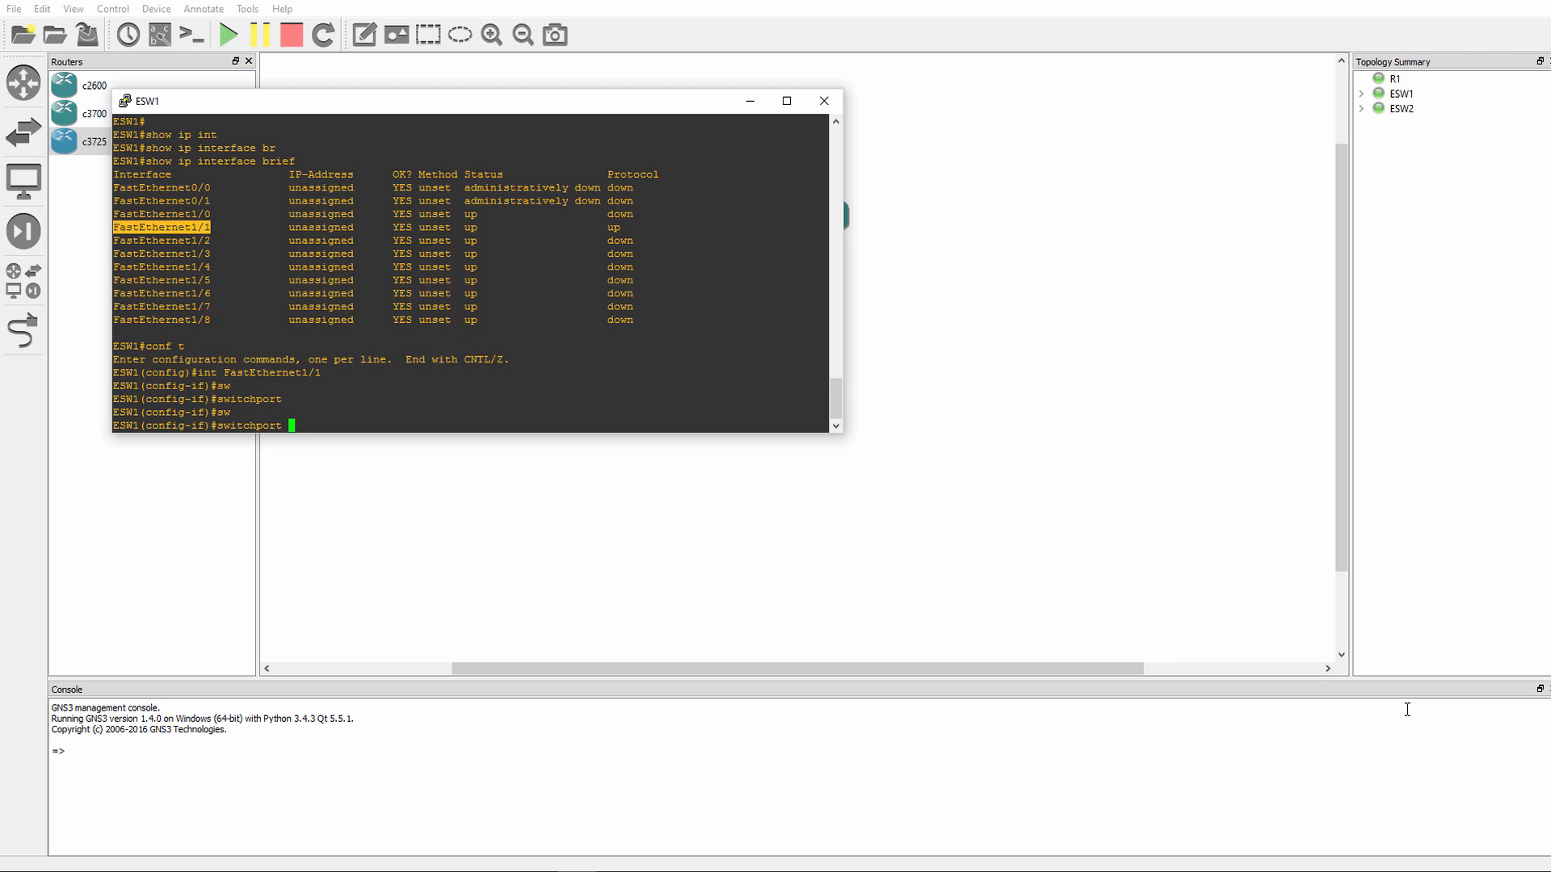
text(mode)
key(Tab)
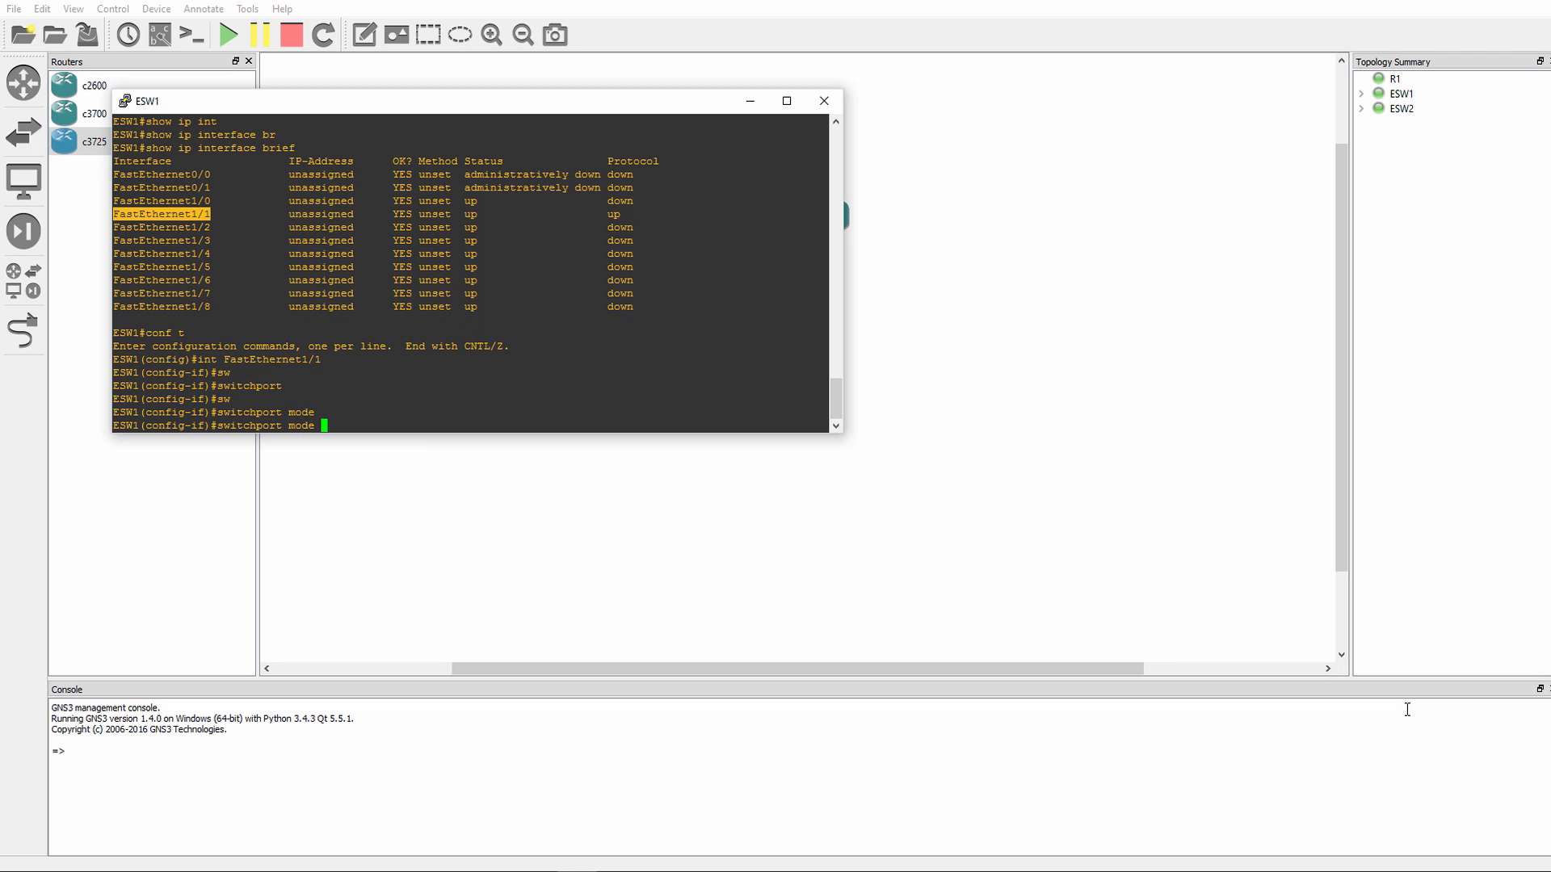
text(access)
key(Return)
- Assign FastEthernet1/1 to VLAN 100 with the switchport access vlan command
text(swa)
key(Tab)
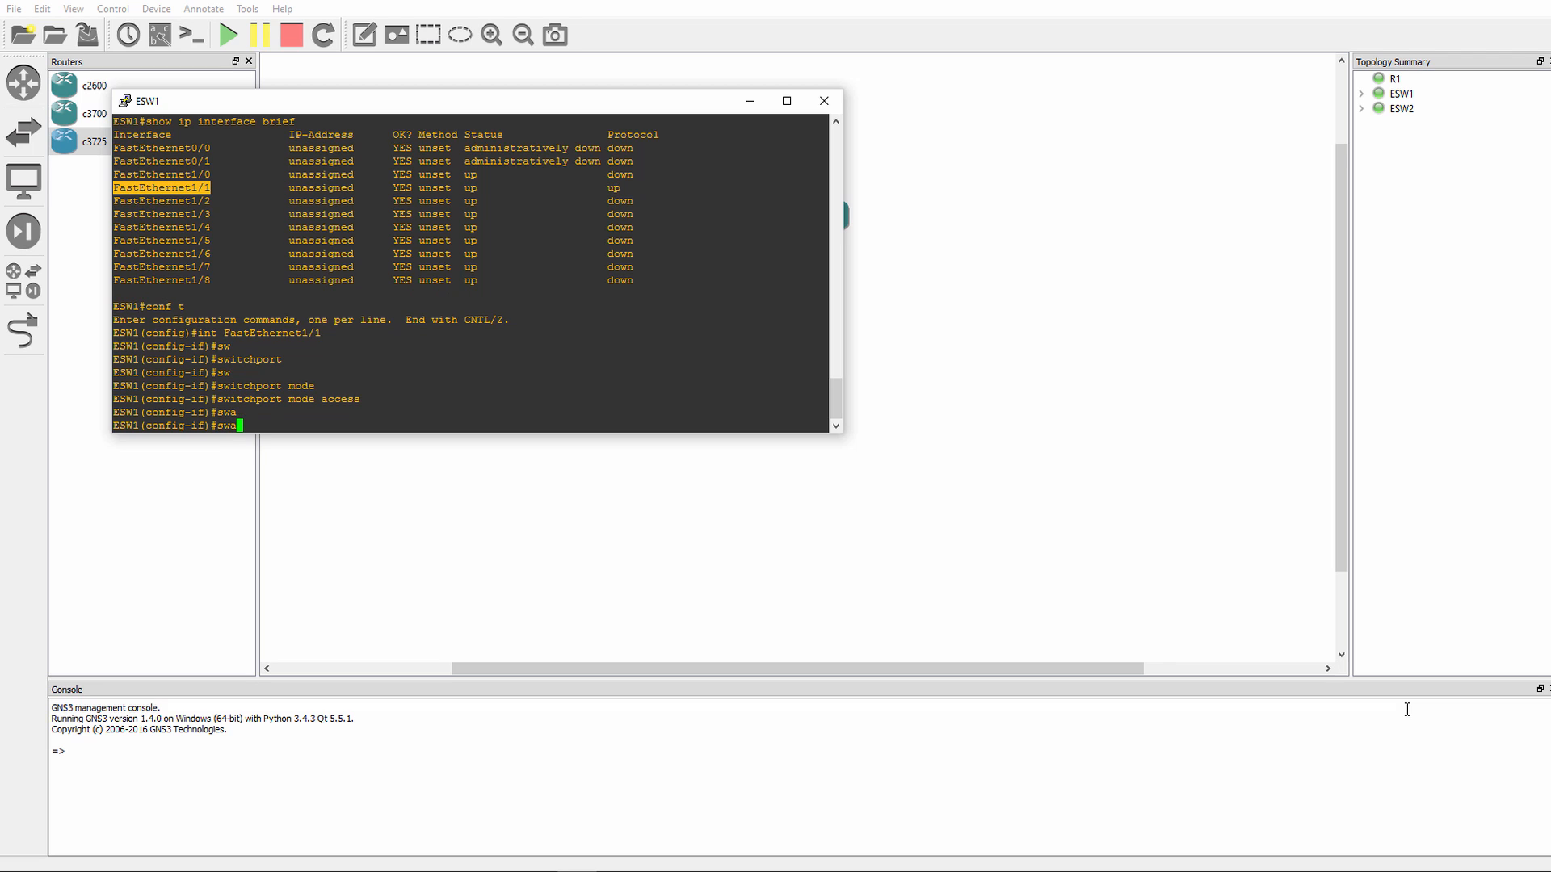
key(BackSpace)
key(Tab)
text(acc)
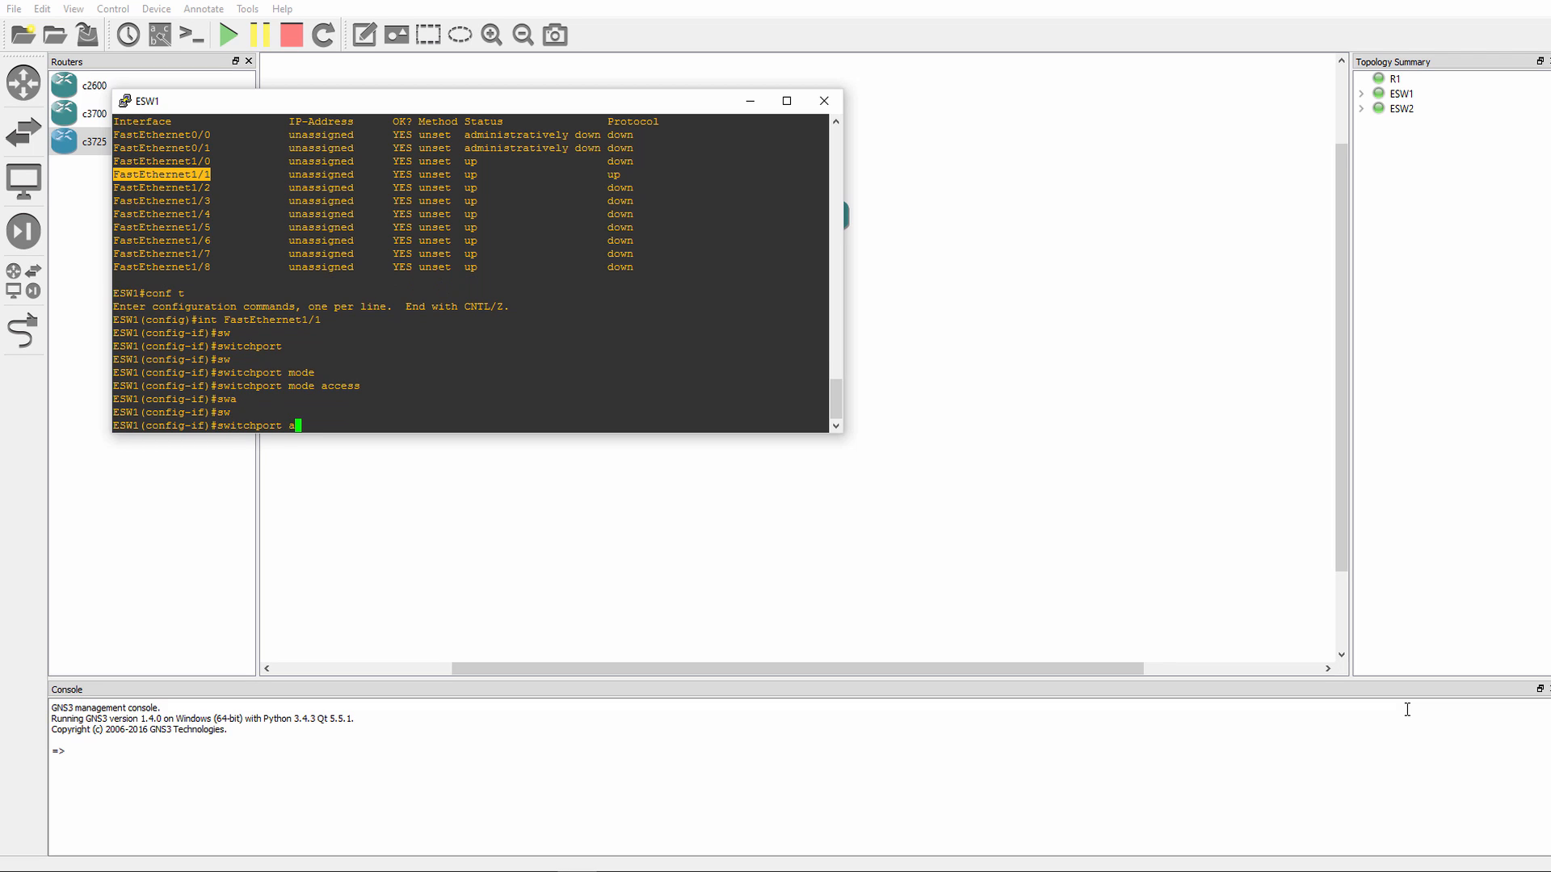
key(Tab)
text(v)
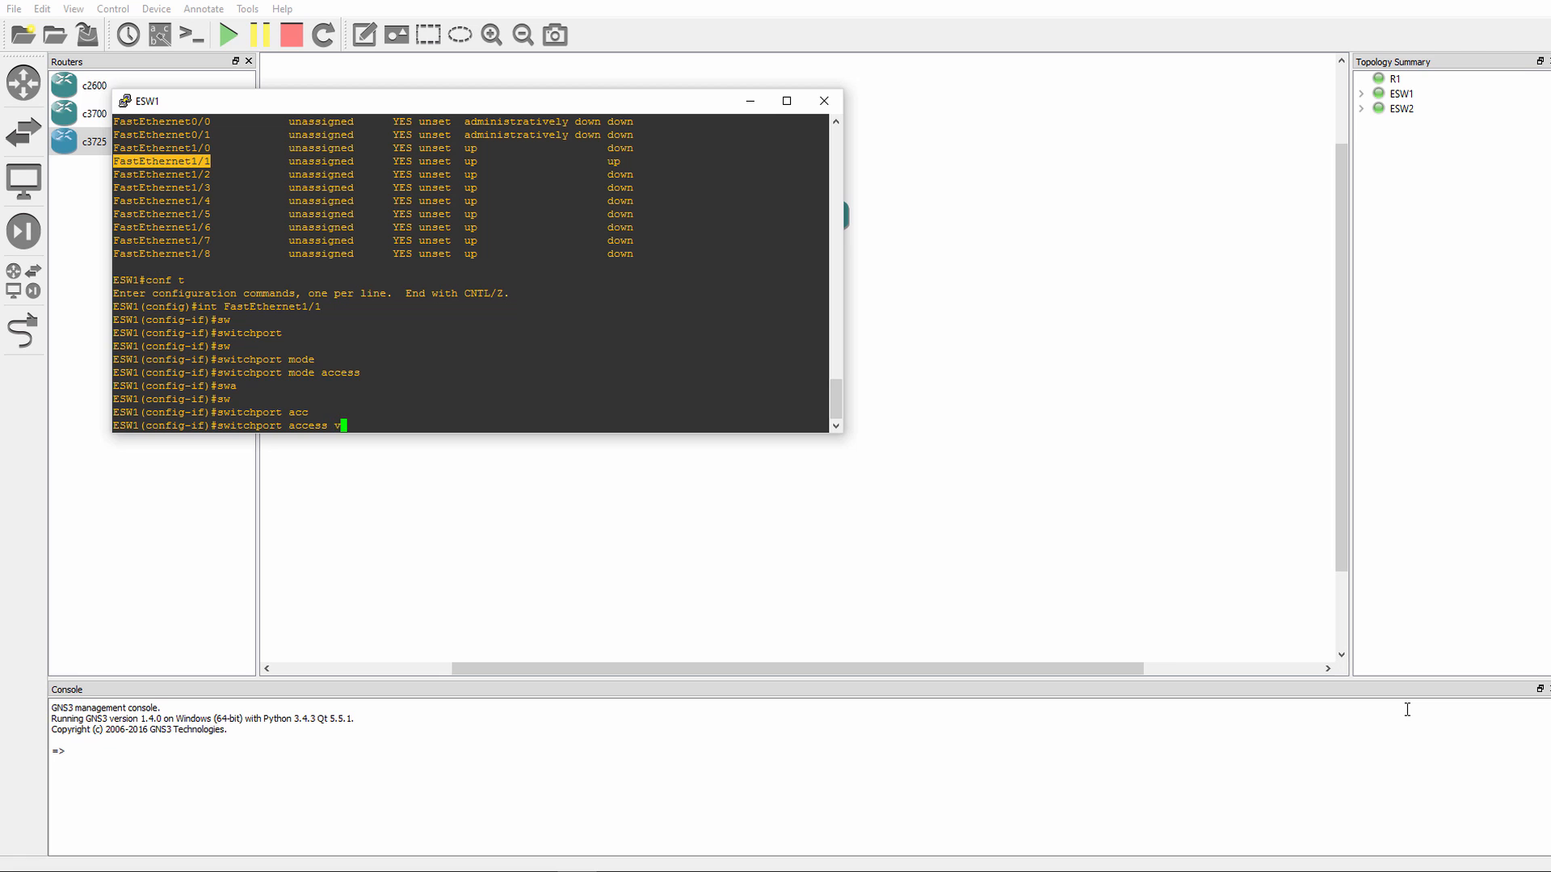
text(lan)
scroll(479, 240, up, 8)
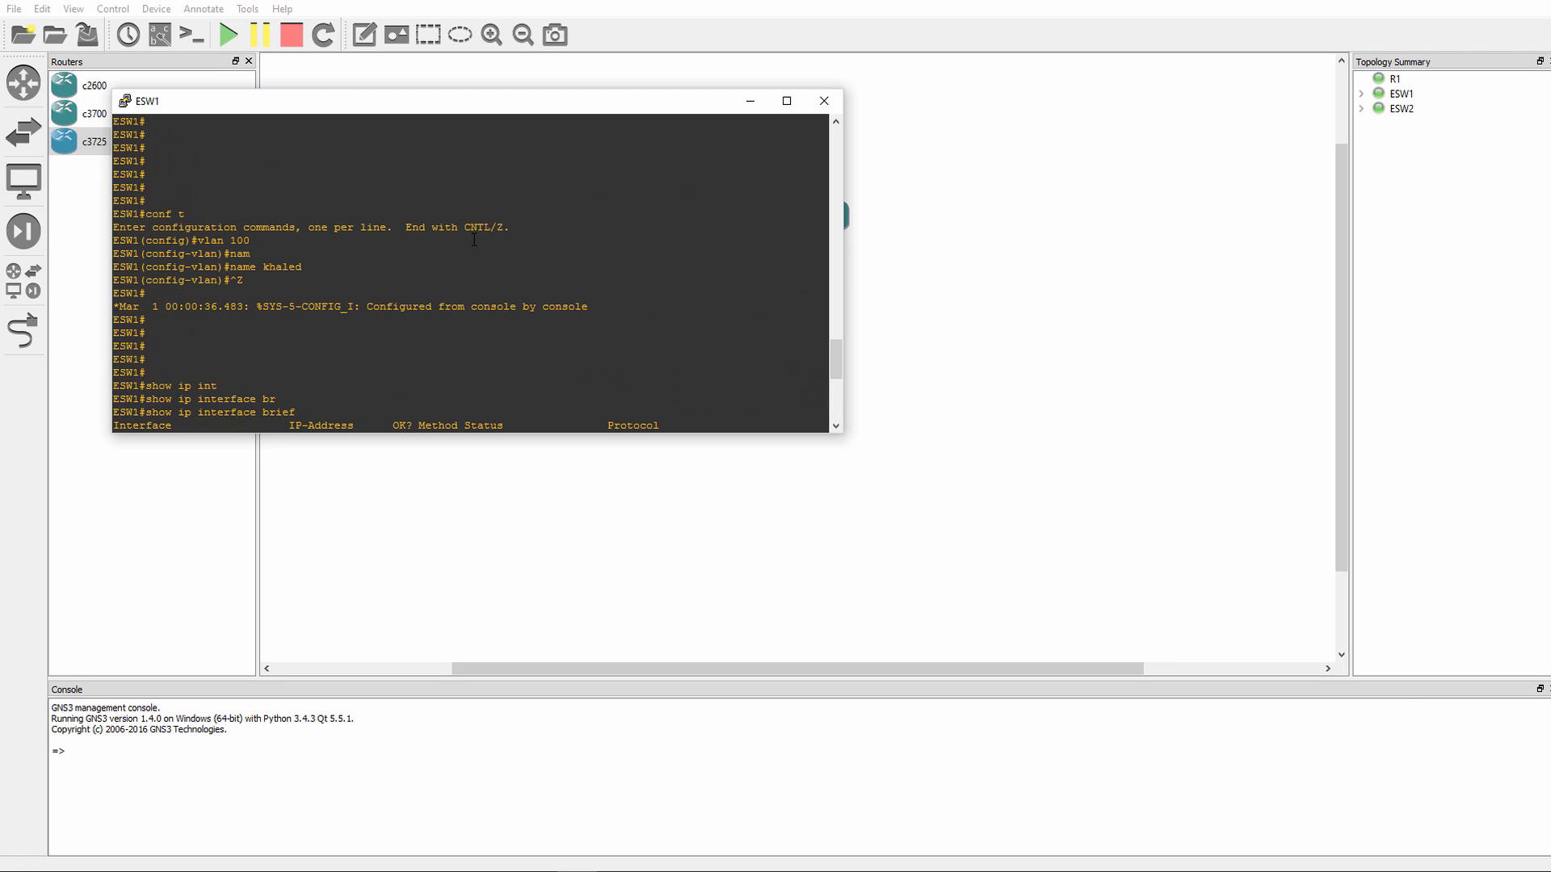
scroll(479, 241, down, 8)
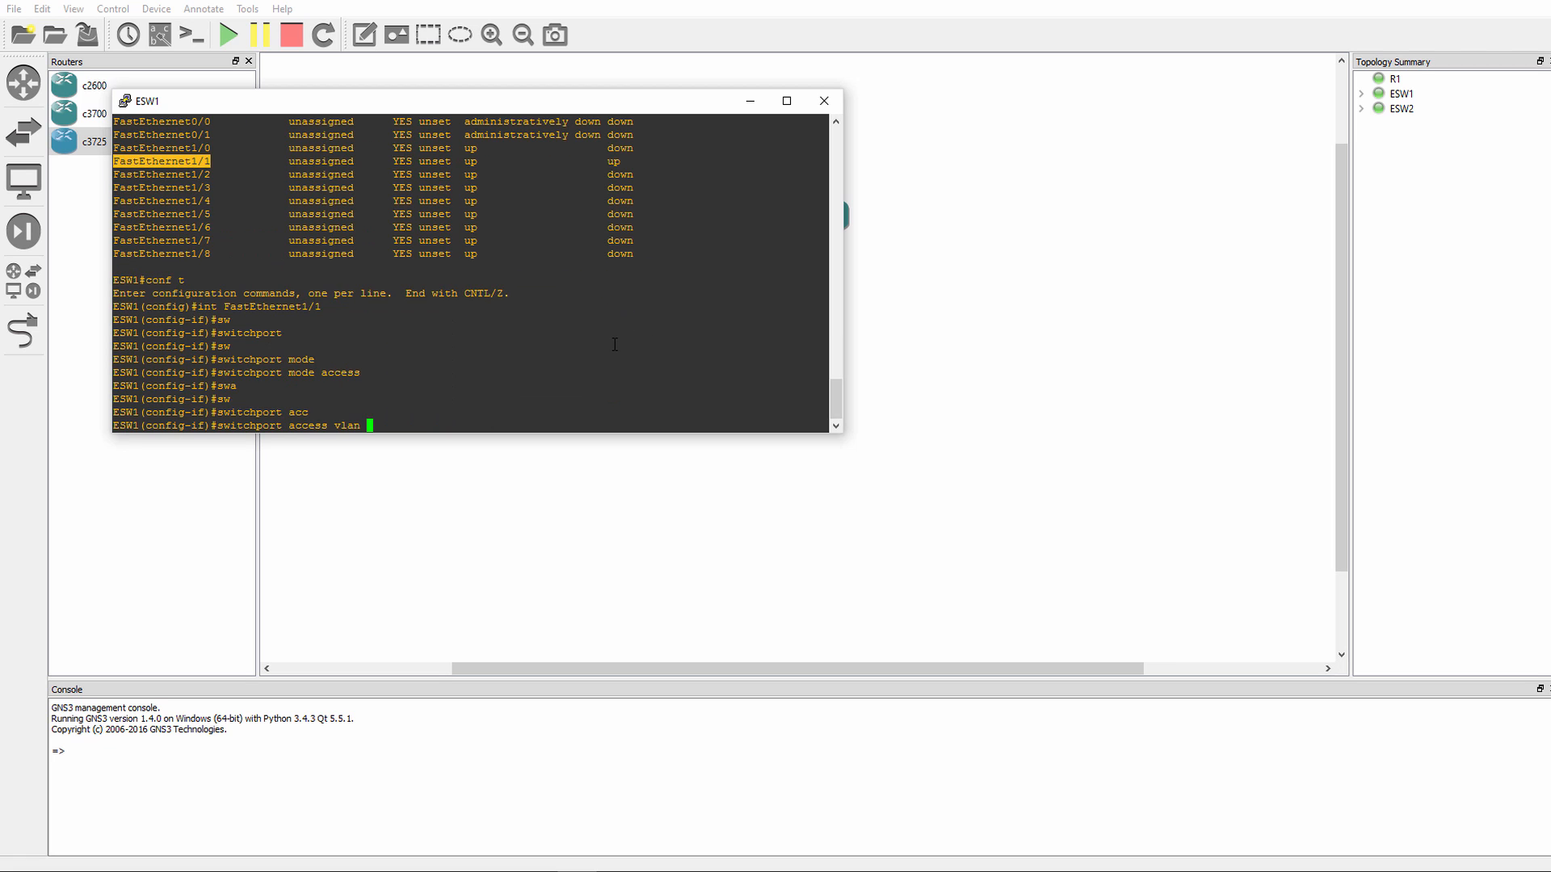
text(100)
key(Return)
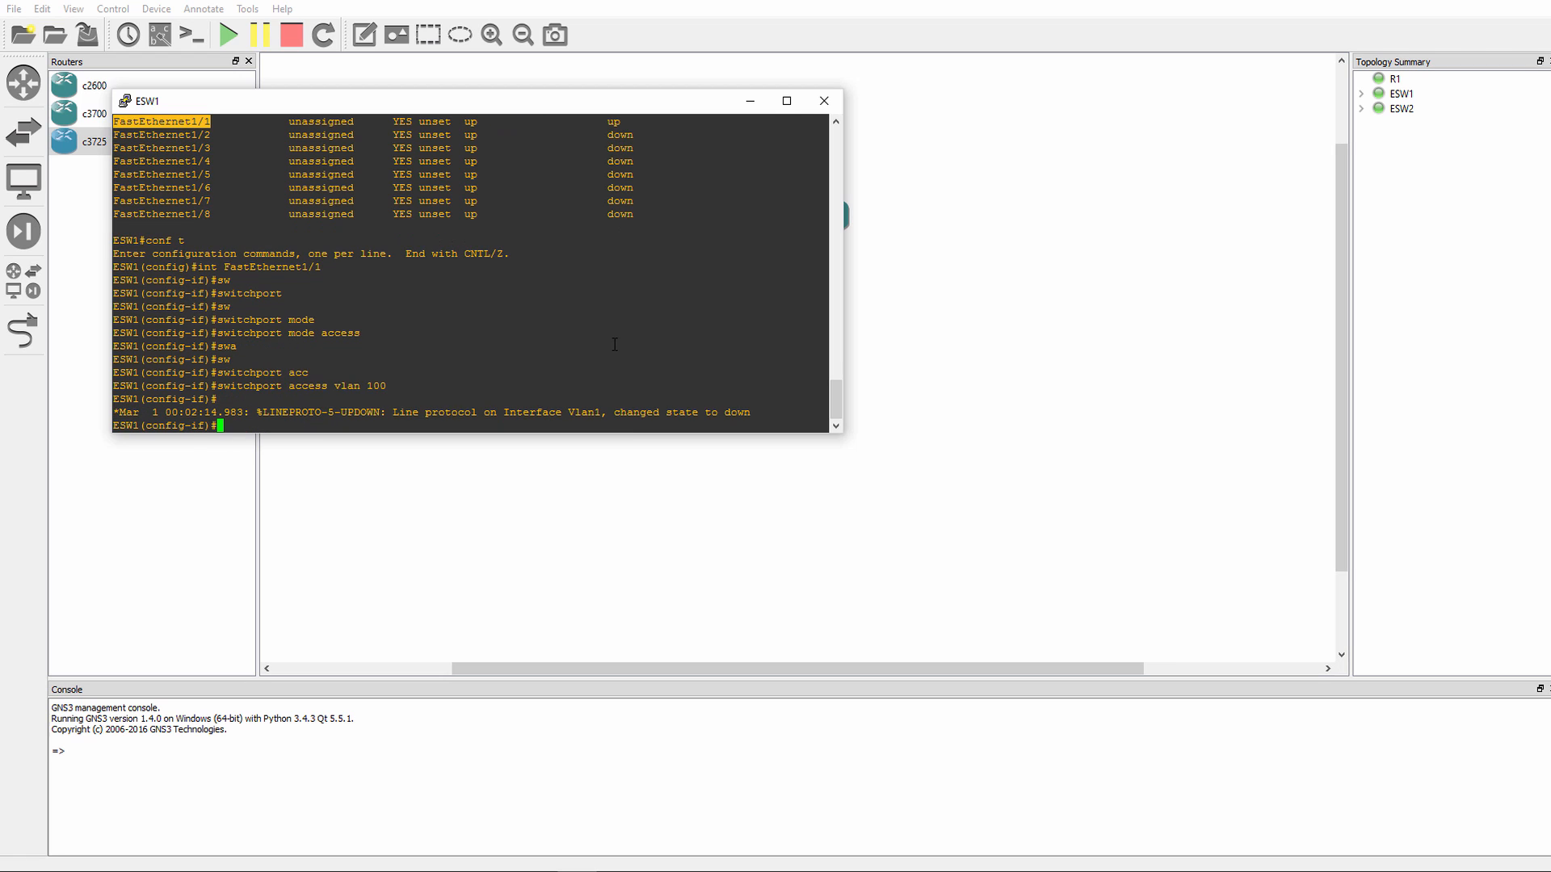
key(Return)
key(Return)
key(Return)
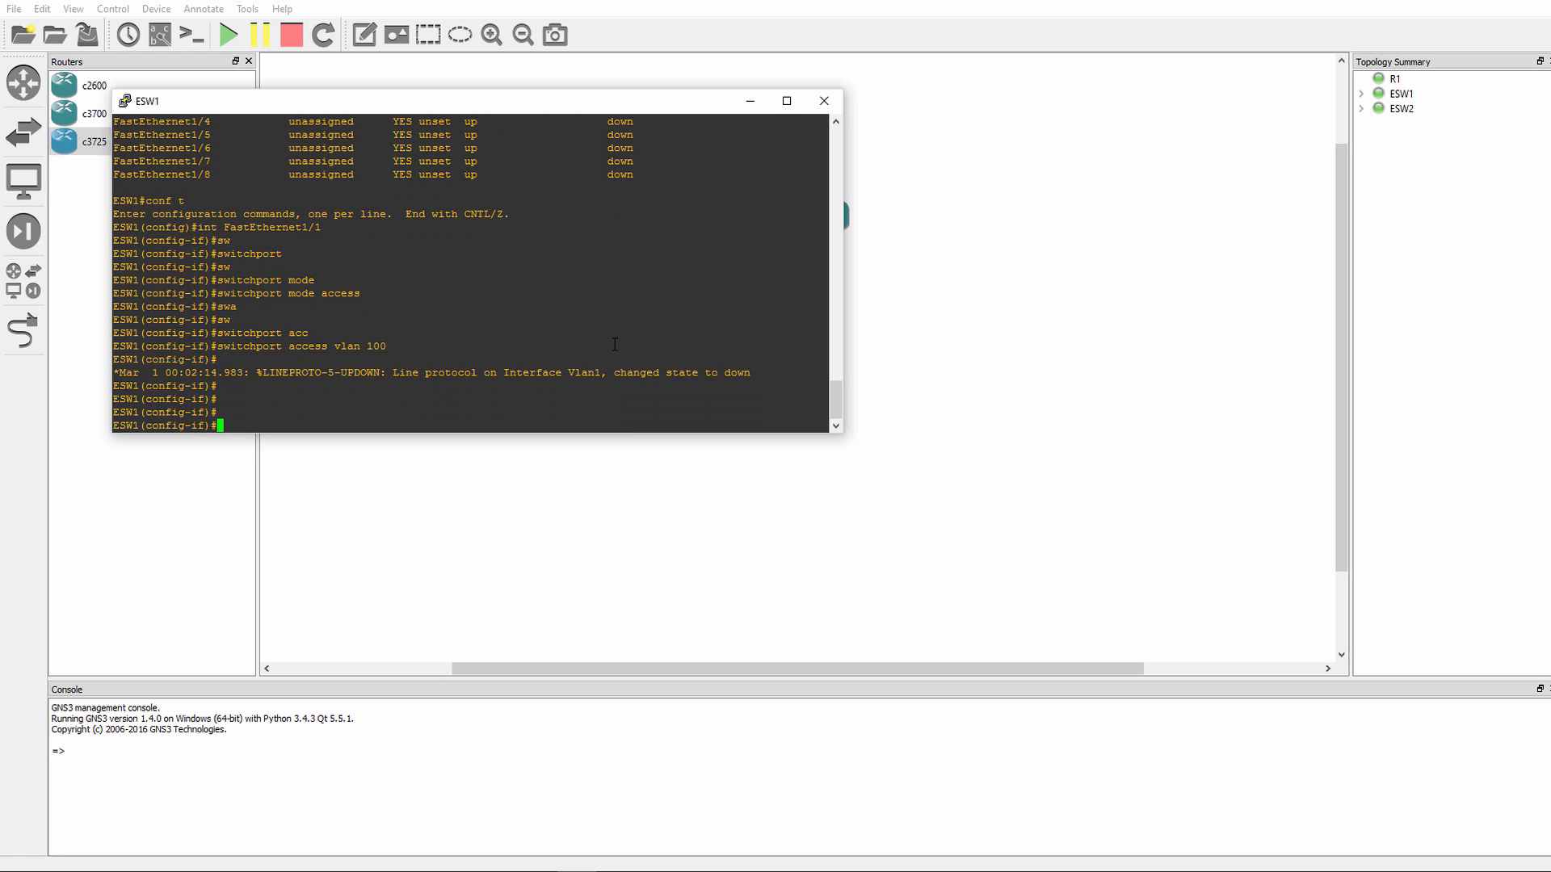